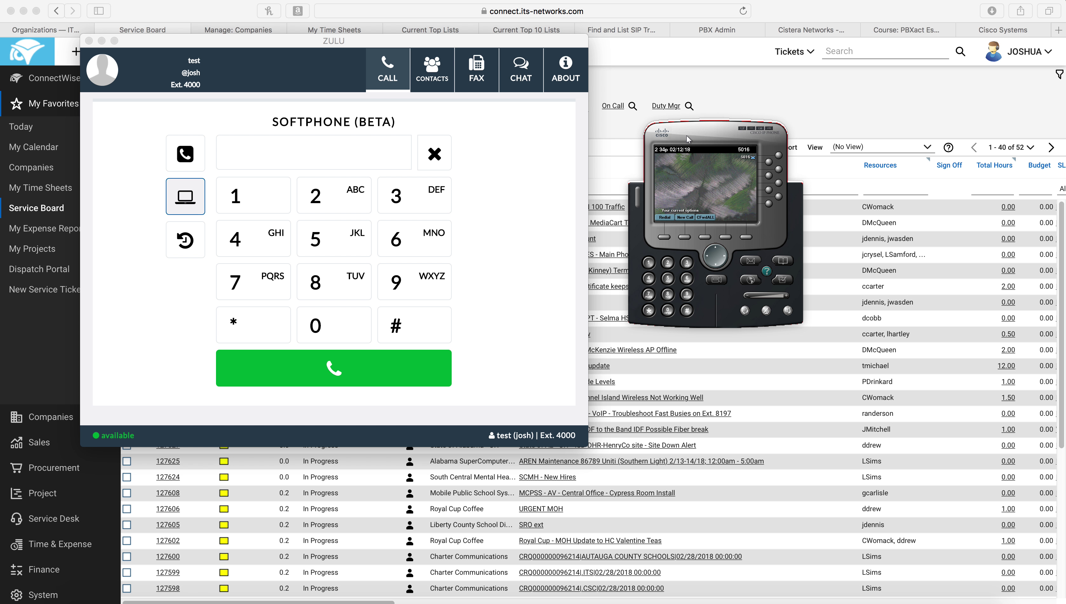
pyautogui.click(745, 130)
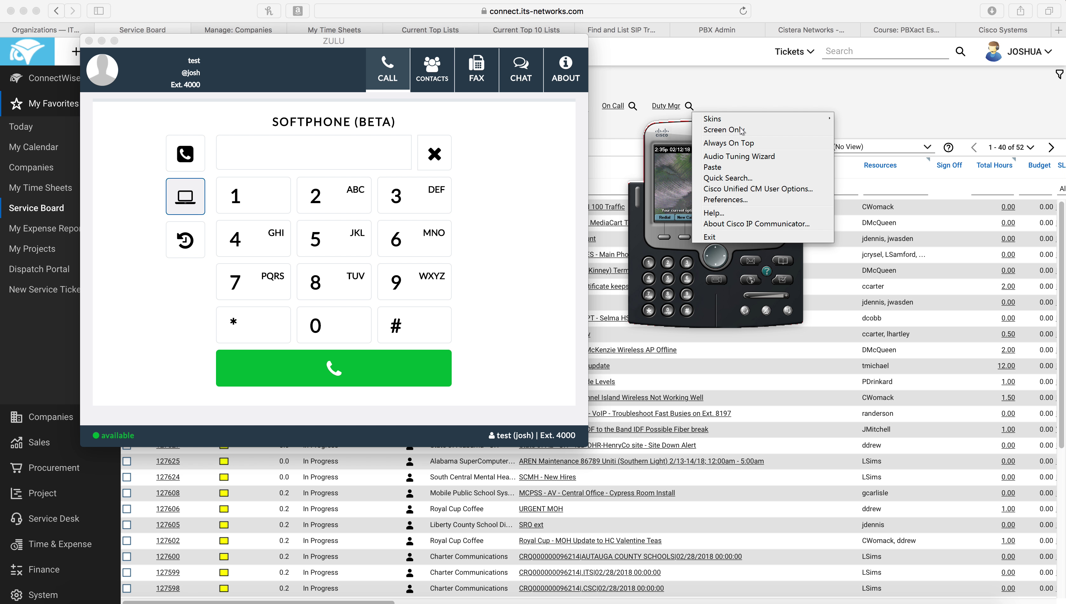
pyautogui.click(727, 200)
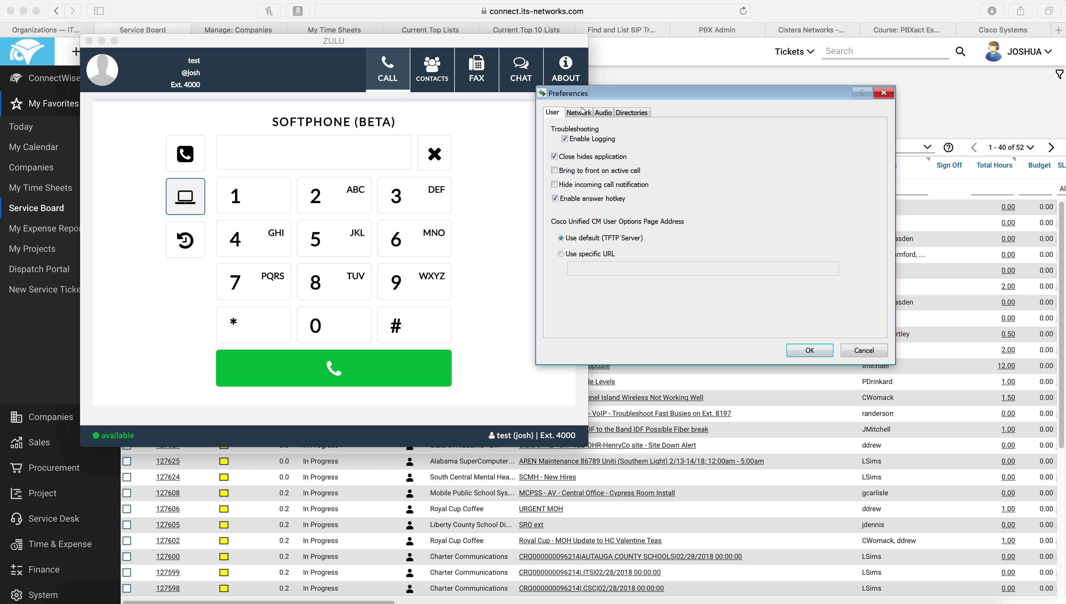
pyautogui.click(584, 117)
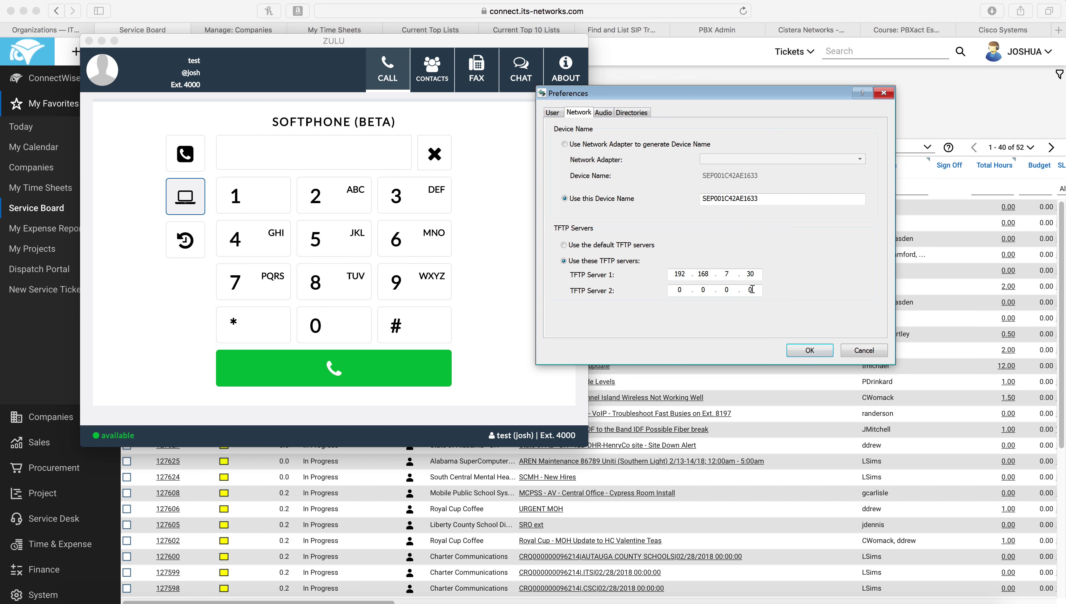
pyautogui.click(800, 349)
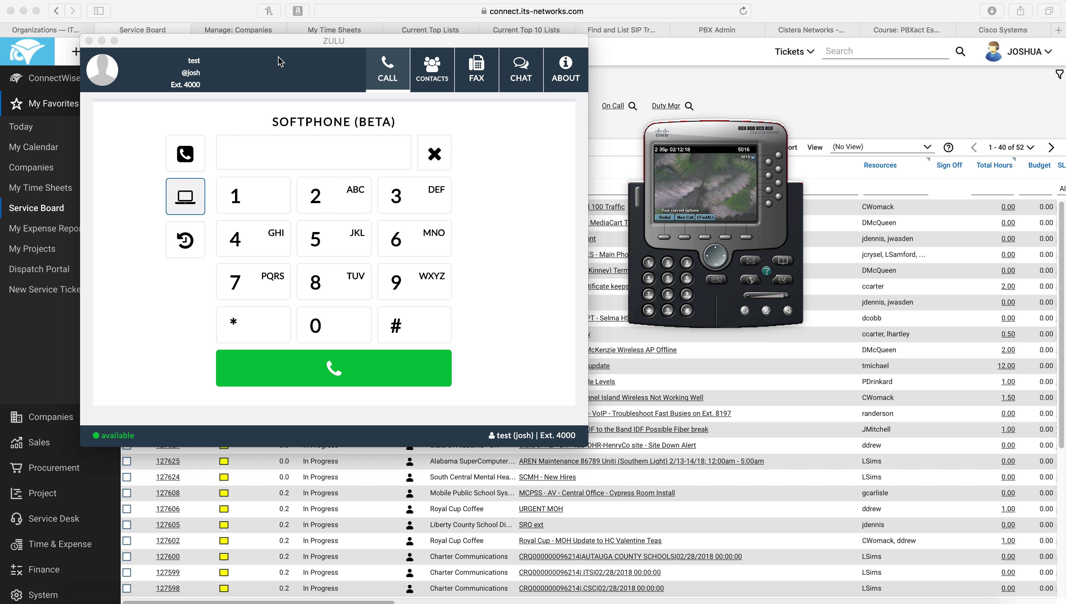
# Step: Check the PBX Address in the Zulu softphone's connection configuration
pyautogui.click(276, 43)
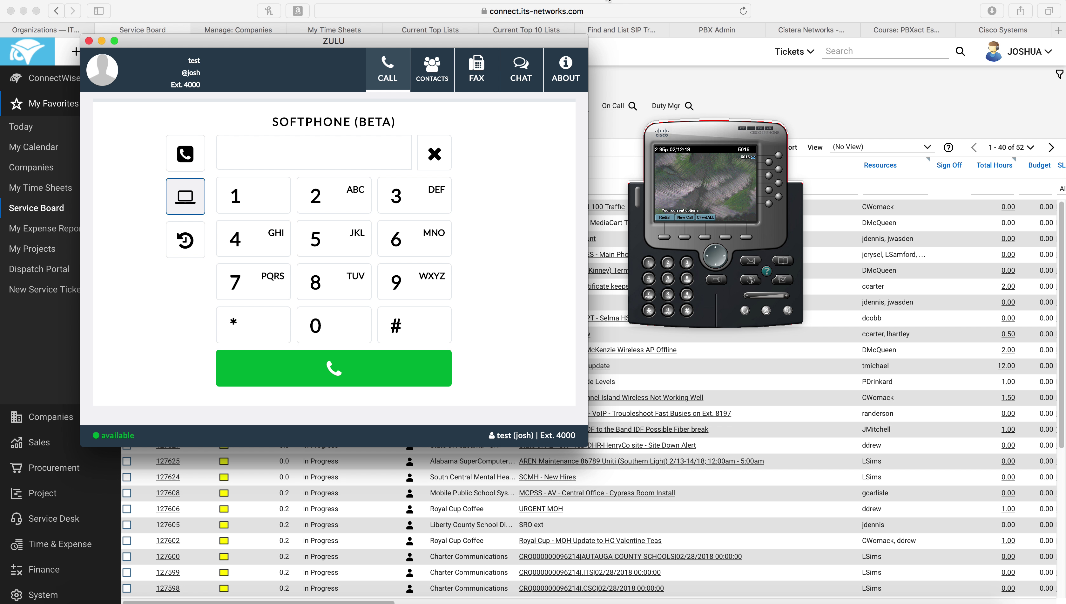
pyautogui.click(609, 4)
pyautogui.click(580, 80)
pyautogui.click(618, 165)
pyautogui.moveTo(619, 165); pyautogui.dragTo(519, 164)
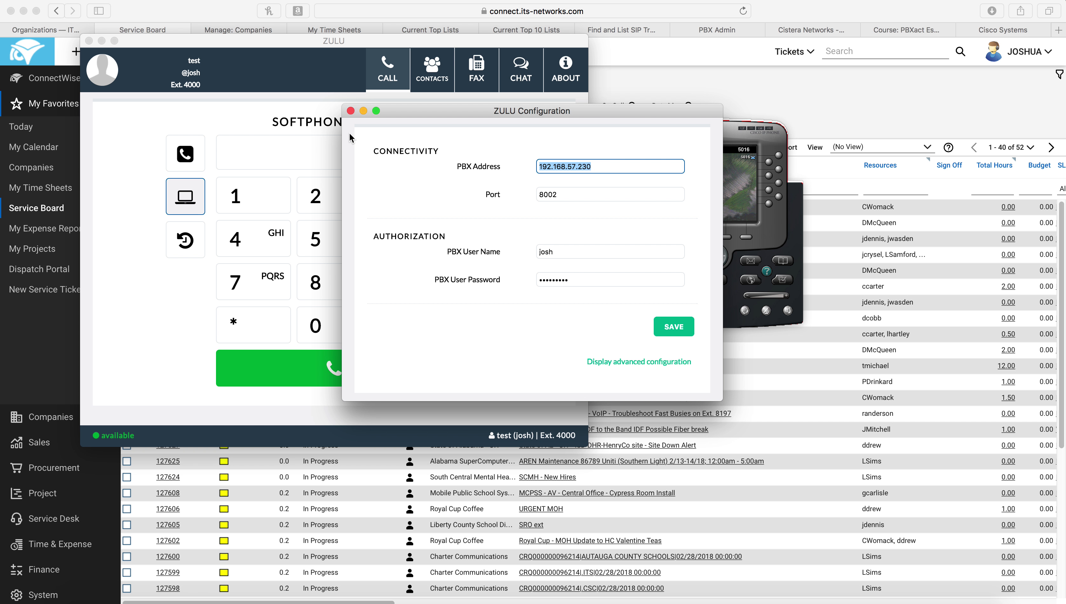
pyautogui.click(350, 111)
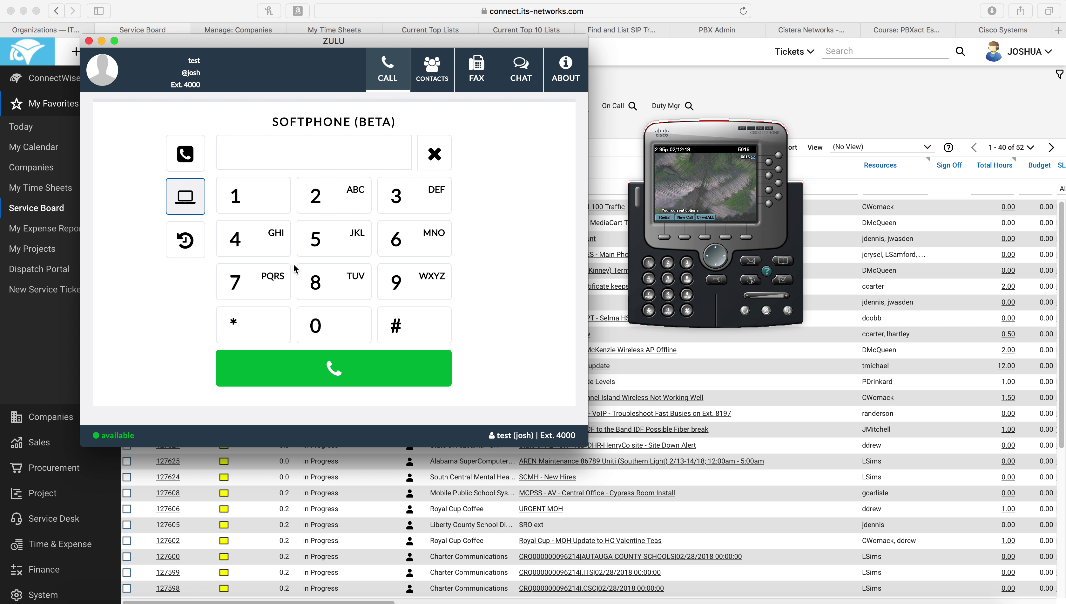
# Step: Call extension 5016 from the Zulu softphone, then hang up
pyautogui.click(317, 254)
pyautogui.click(316, 325)
pyautogui.click(268, 195)
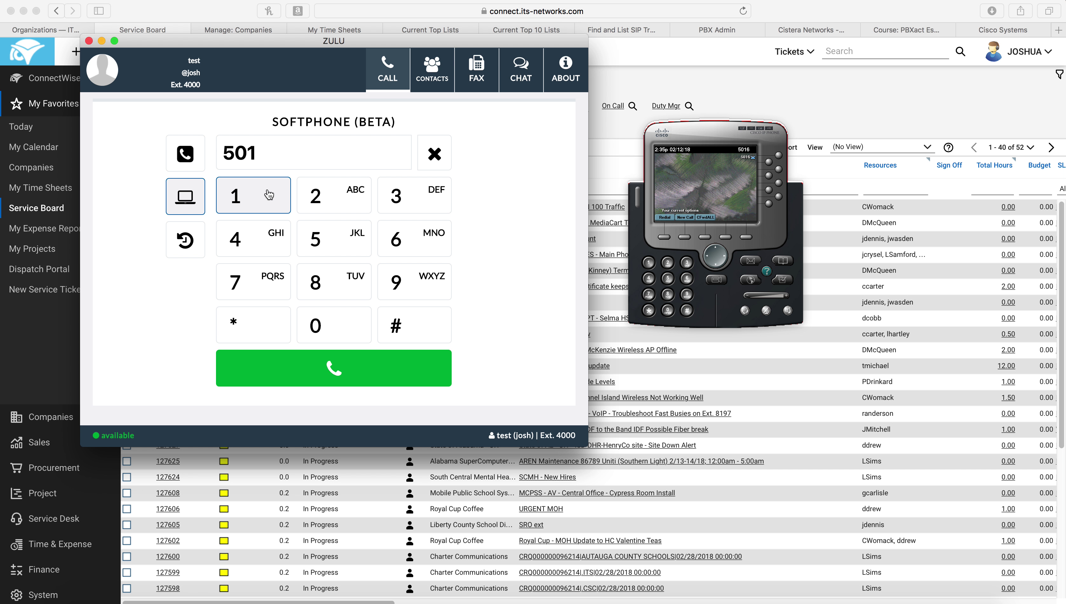
pyautogui.click(423, 238)
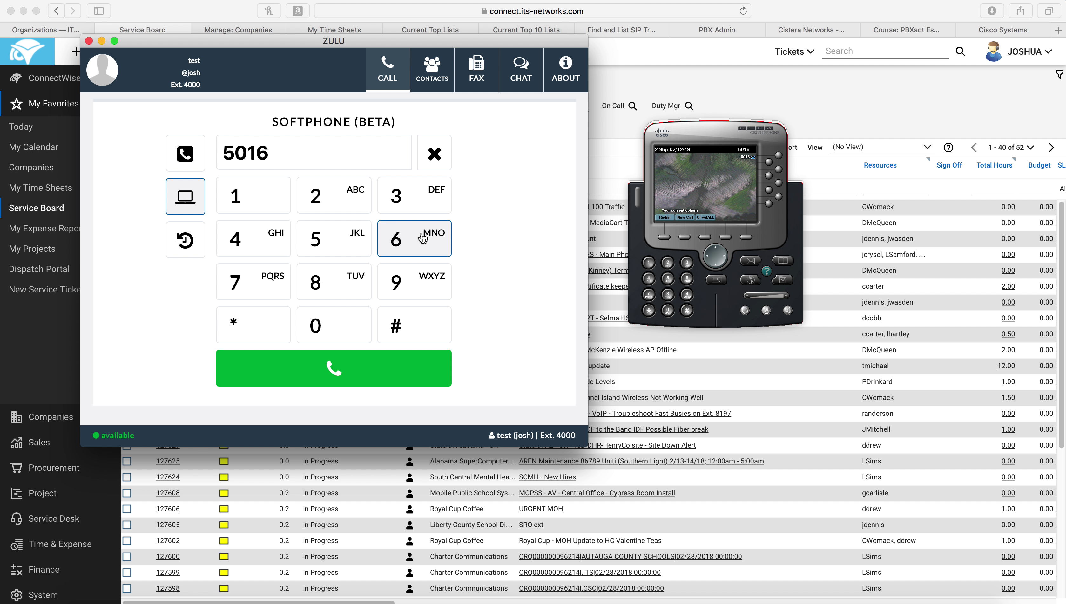
pyautogui.click(304, 374)
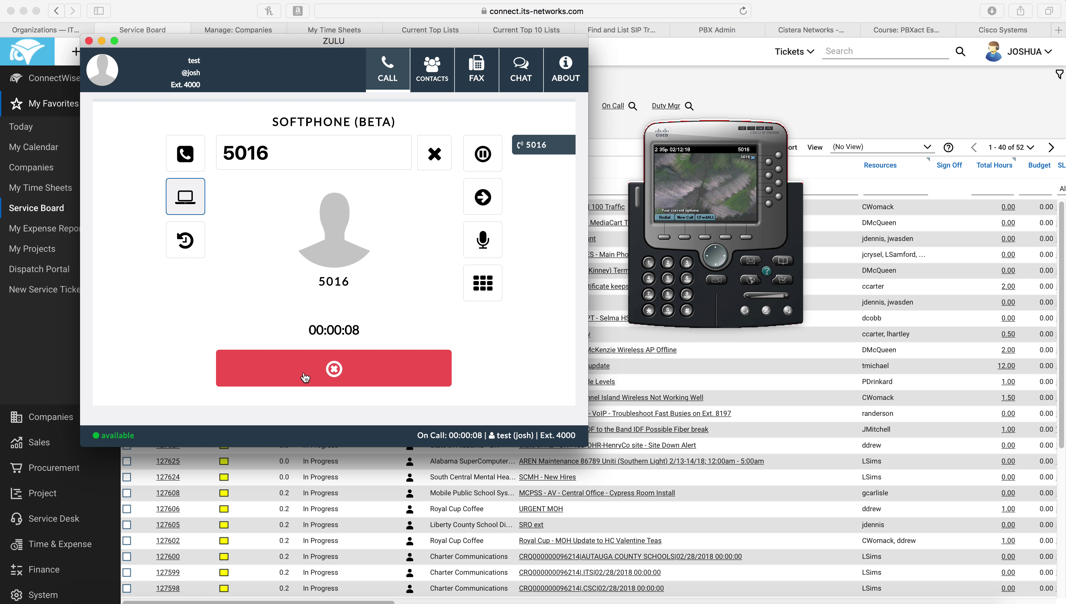
pyautogui.click(305, 377)
# Step: Call extension 4000 from Cisco IP Communicator, then end the call
pyautogui.click(603, 350)
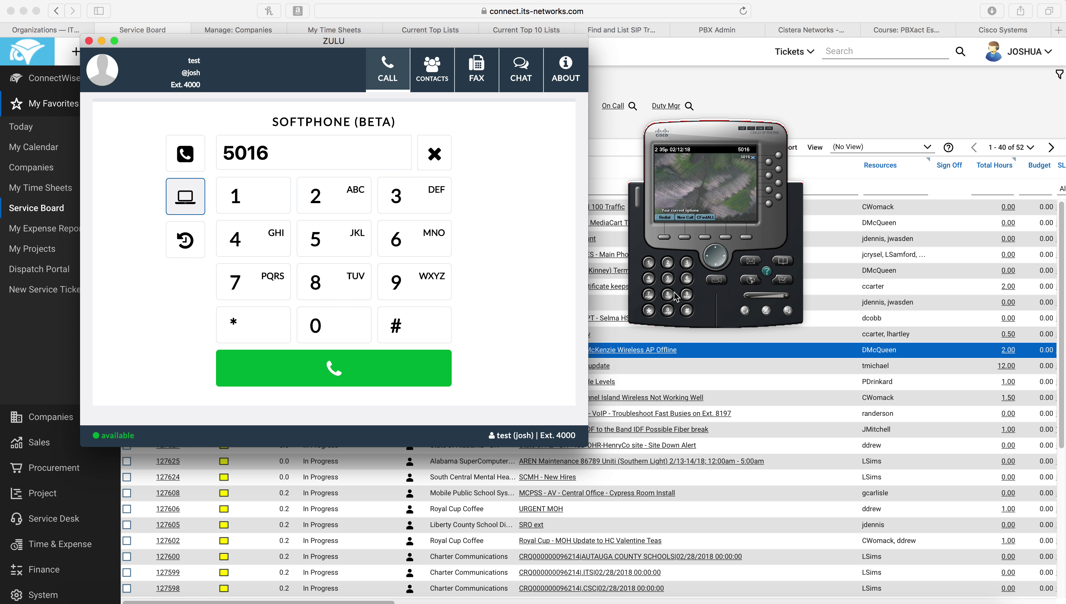
pyautogui.click(655, 281)
pyautogui.click(668, 310)
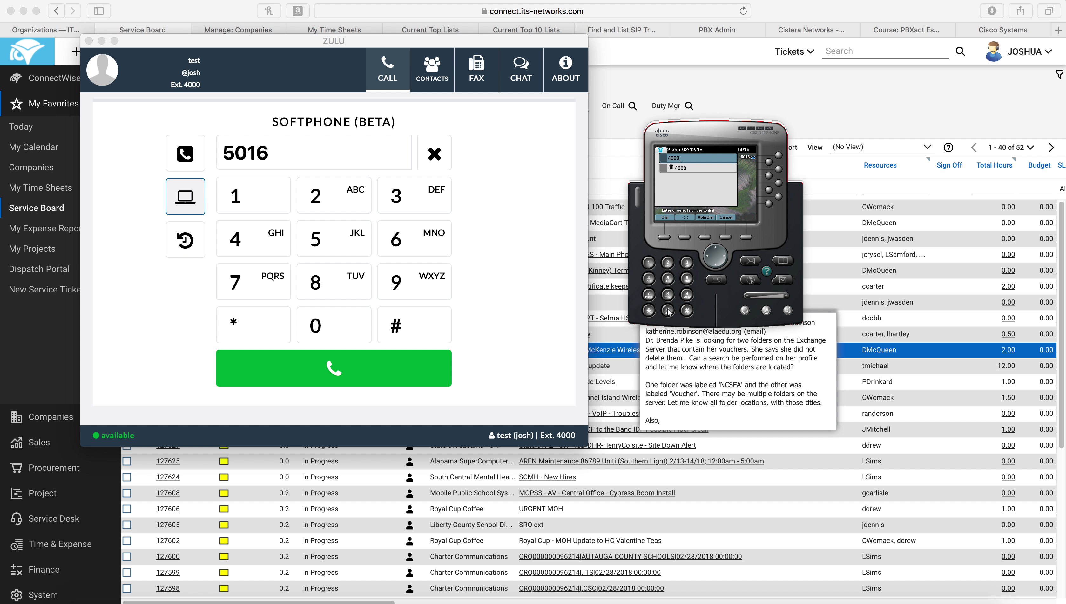
pyautogui.click(664, 238)
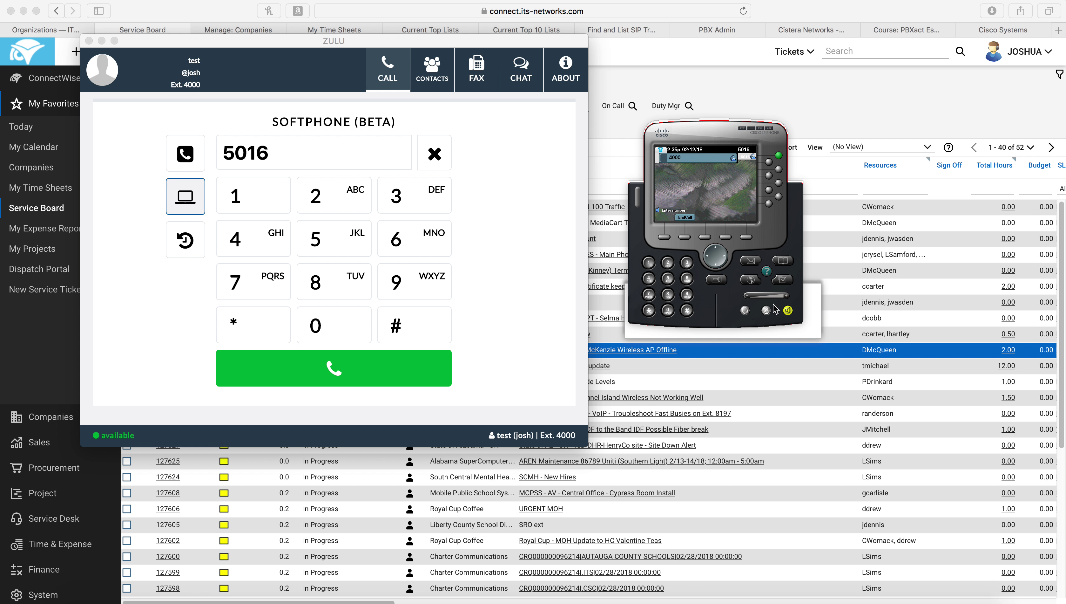
pyautogui.click(788, 310)
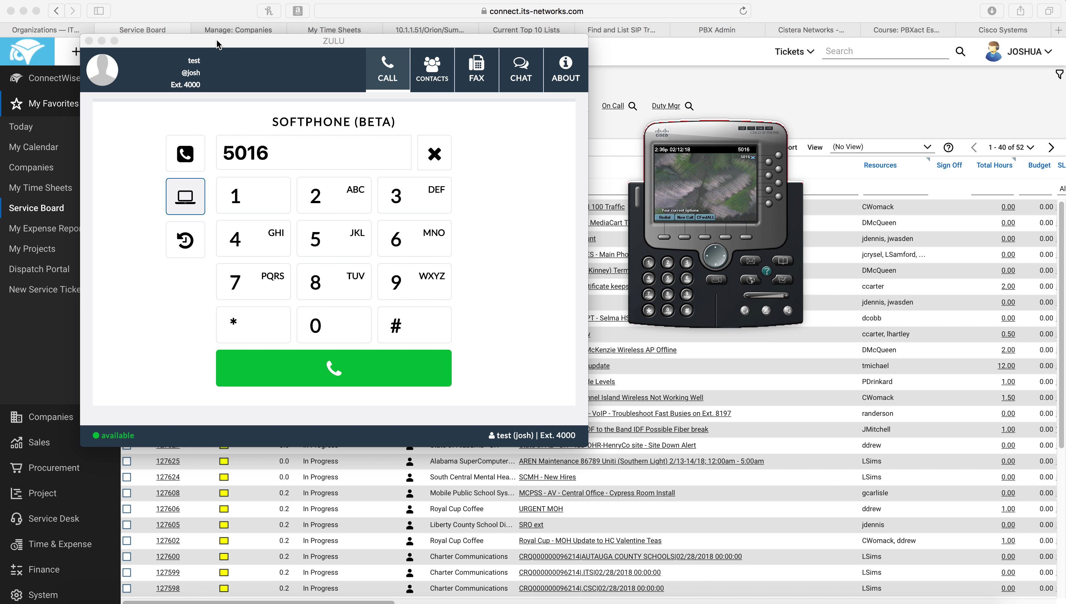
# Step: In the CUCM admin page, list all profiles under System > Security > SIP Trunk Security Profile
pyautogui.click(624, 93)
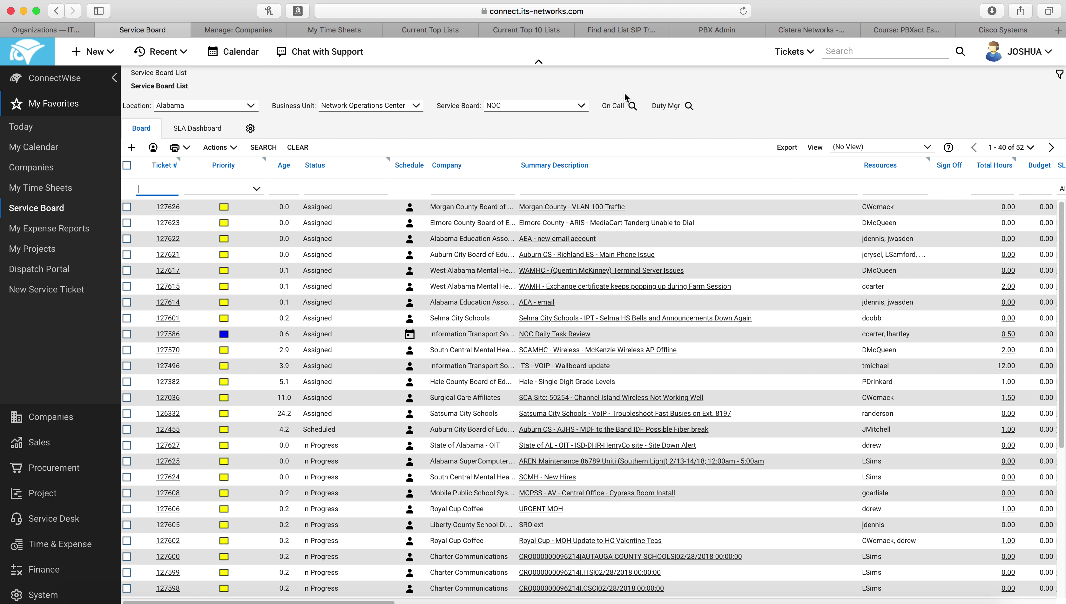
pyautogui.click(632, 32)
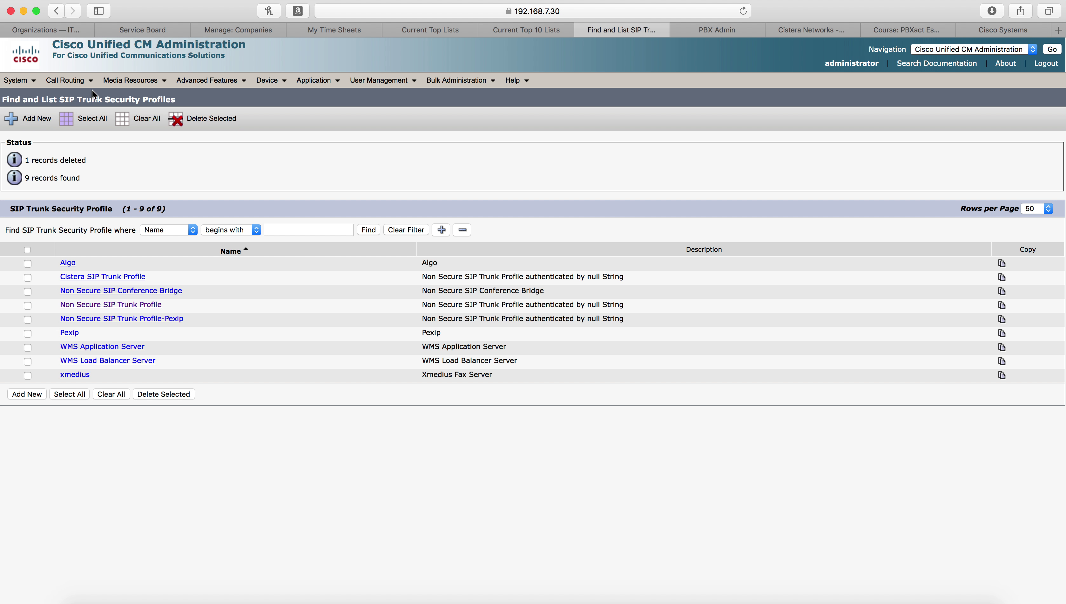
pyautogui.moveTo(8, 83)
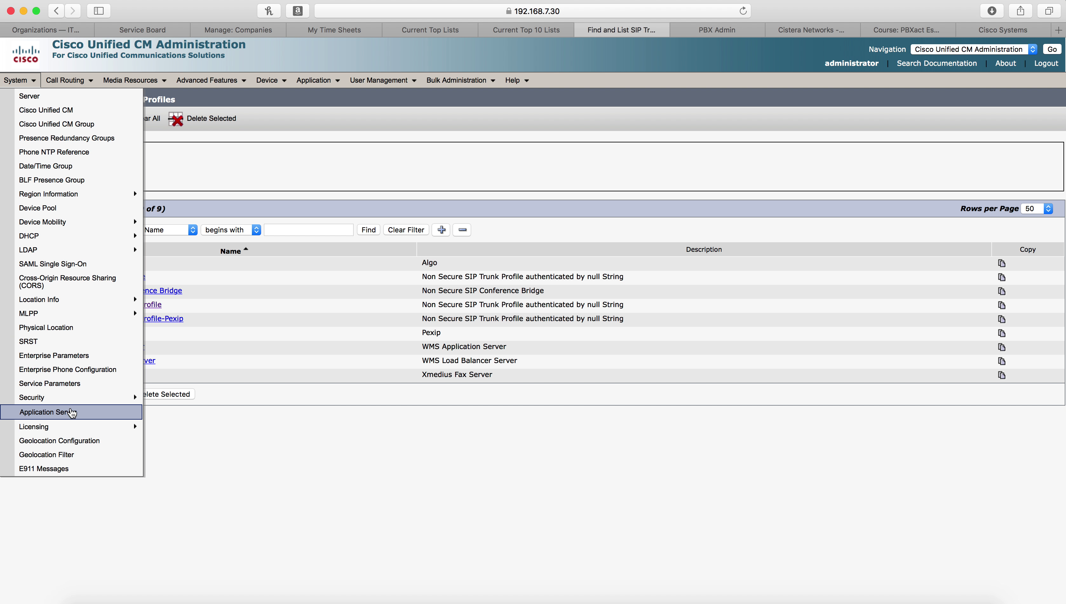
pyautogui.moveTo(78, 399)
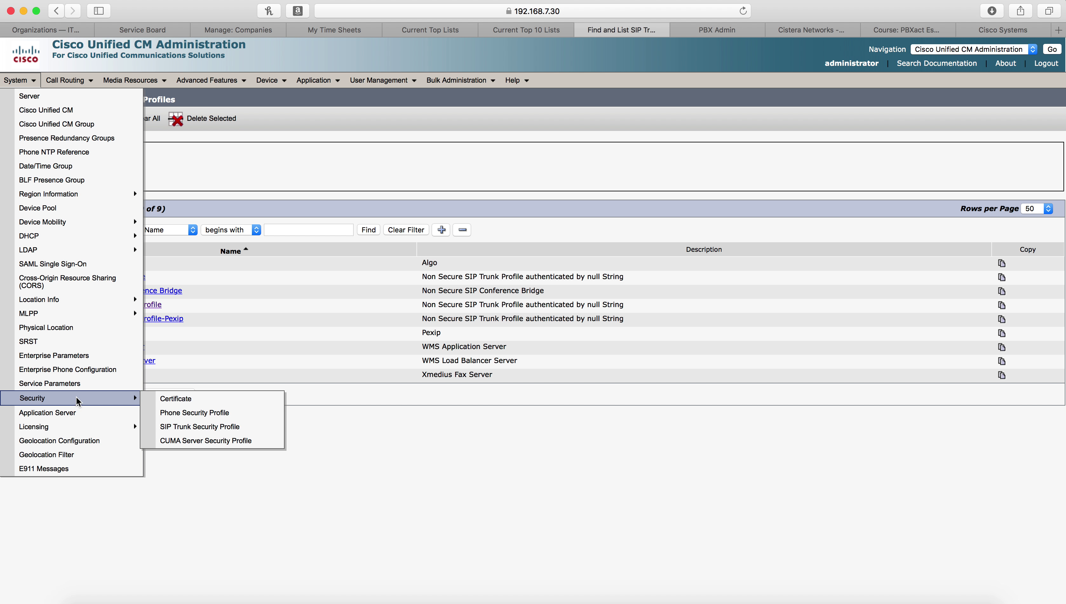
pyautogui.click(215, 428)
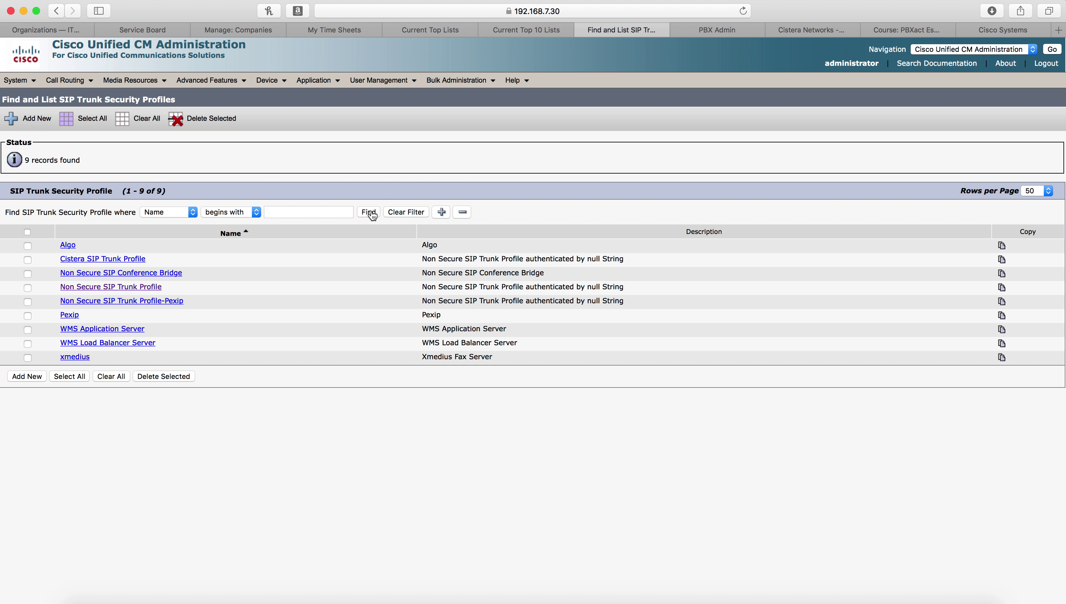
pyautogui.click(368, 212)
# Step: Copy Non Secure SIP Trunk Profile as 'Sangoma Non Secure SIP Trunk Profile' with UDP outgoing transport
pyautogui.click(96, 287)
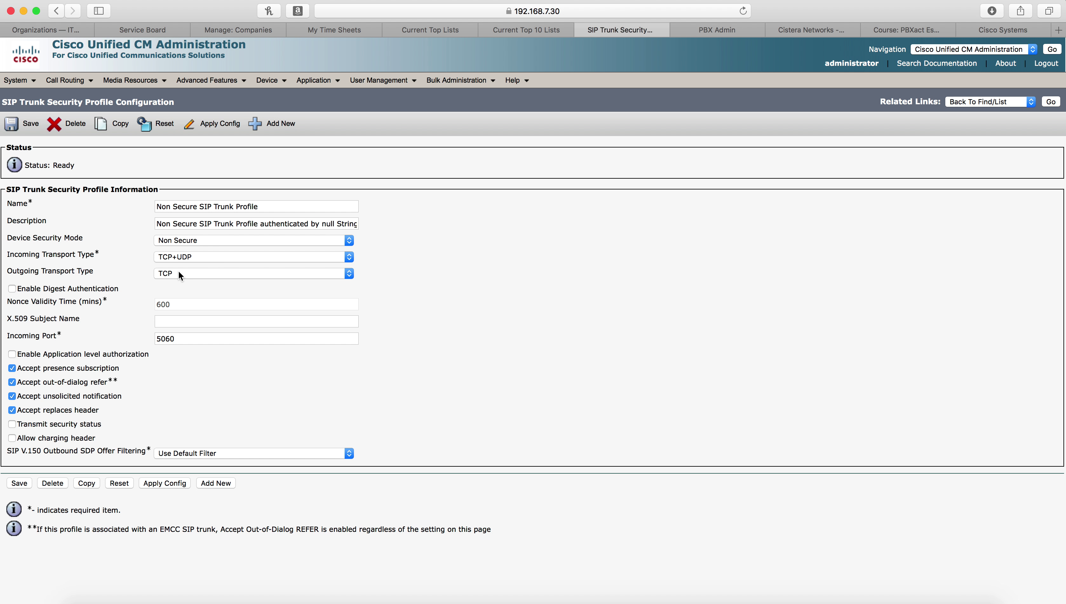
pyautogui.click(123, 126)
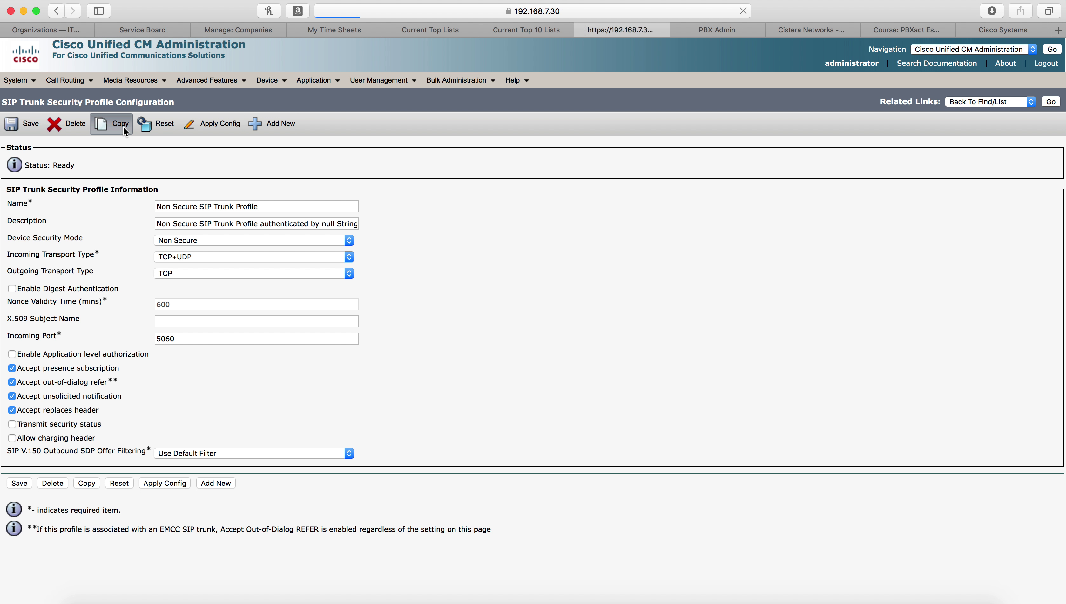
pyautogui.click(158, 205)
pyautogui.write('Sango')
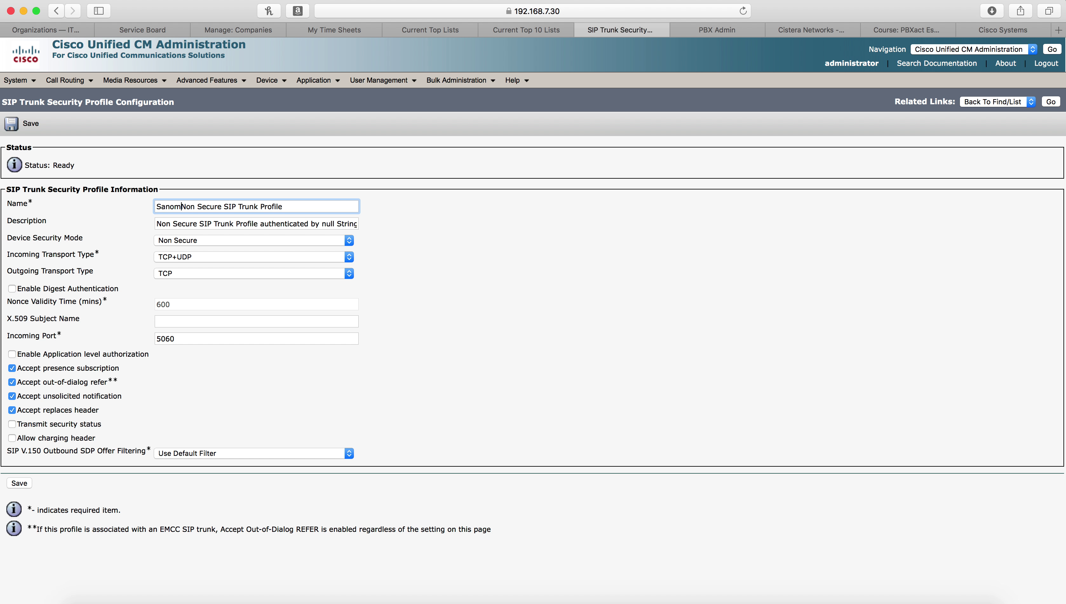
pyautogui.write('ma')
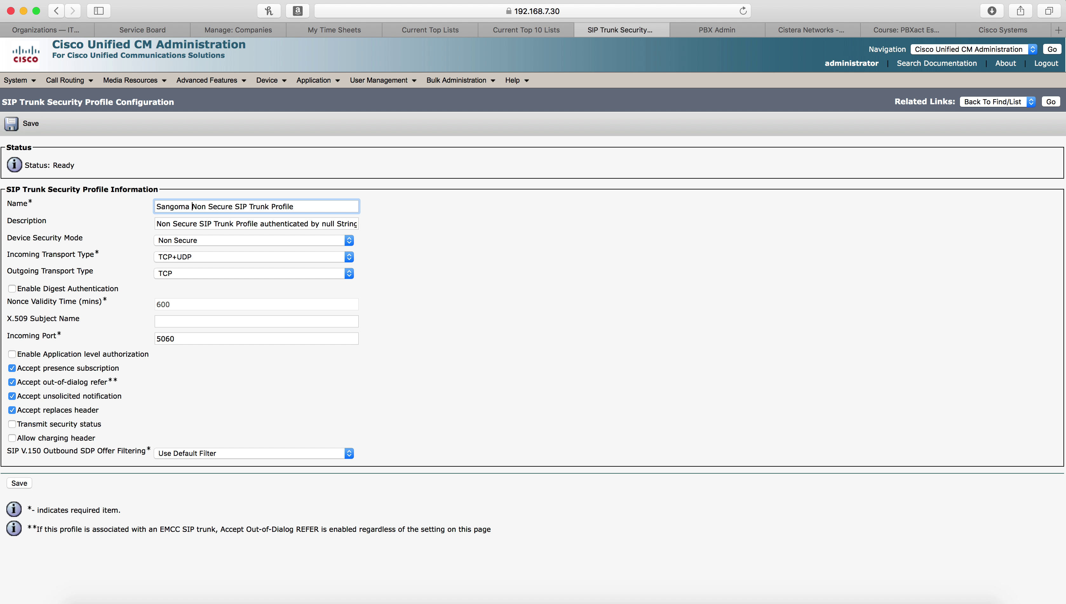
pyautogui.click(180, 273)
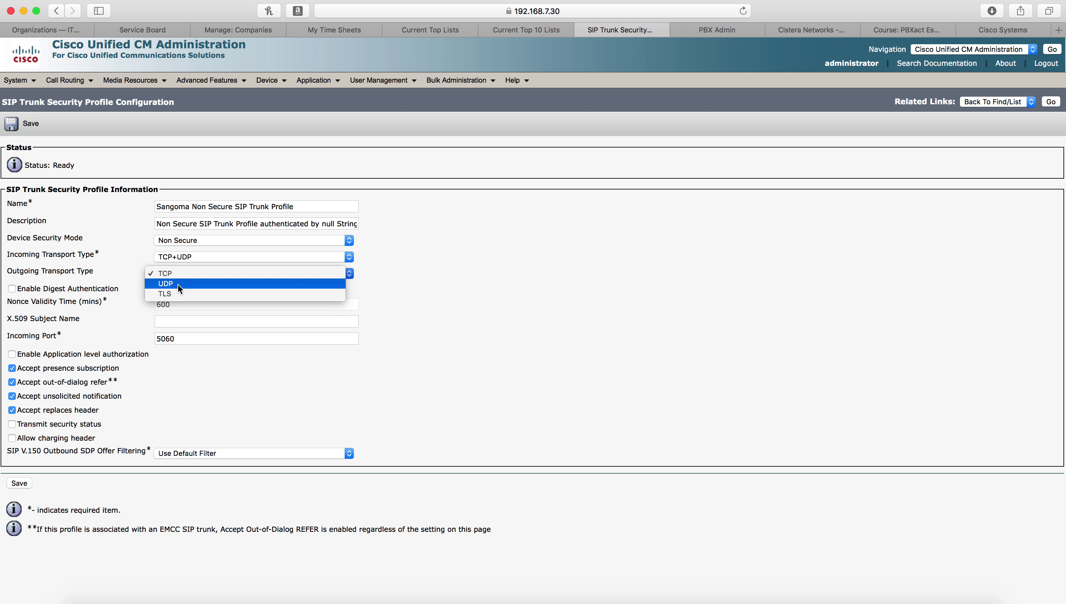
pyautogui.click(177, 283)
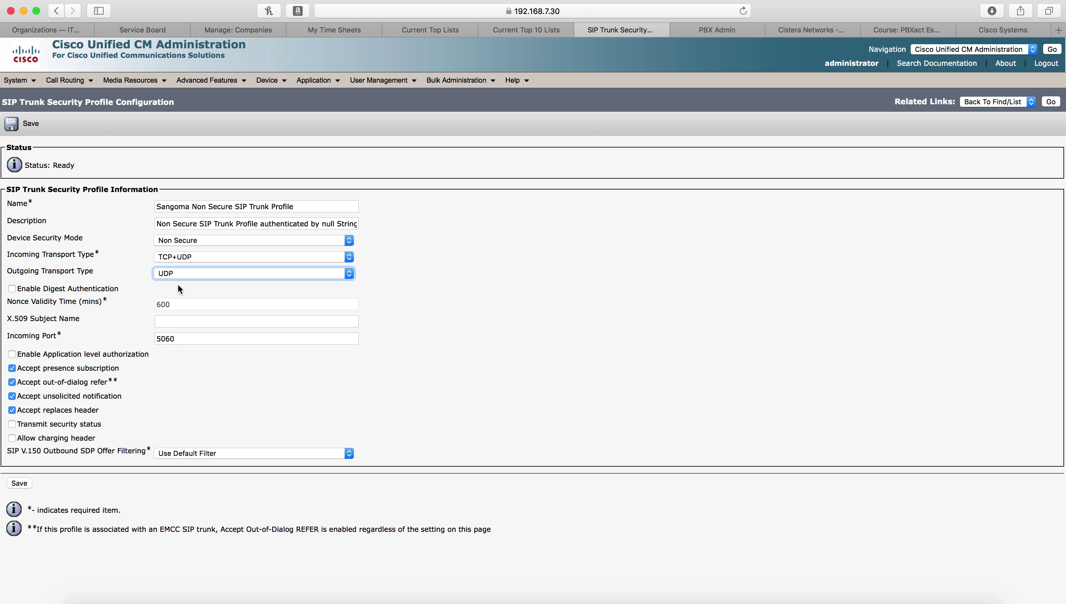
pyautogui.click(22, 130)
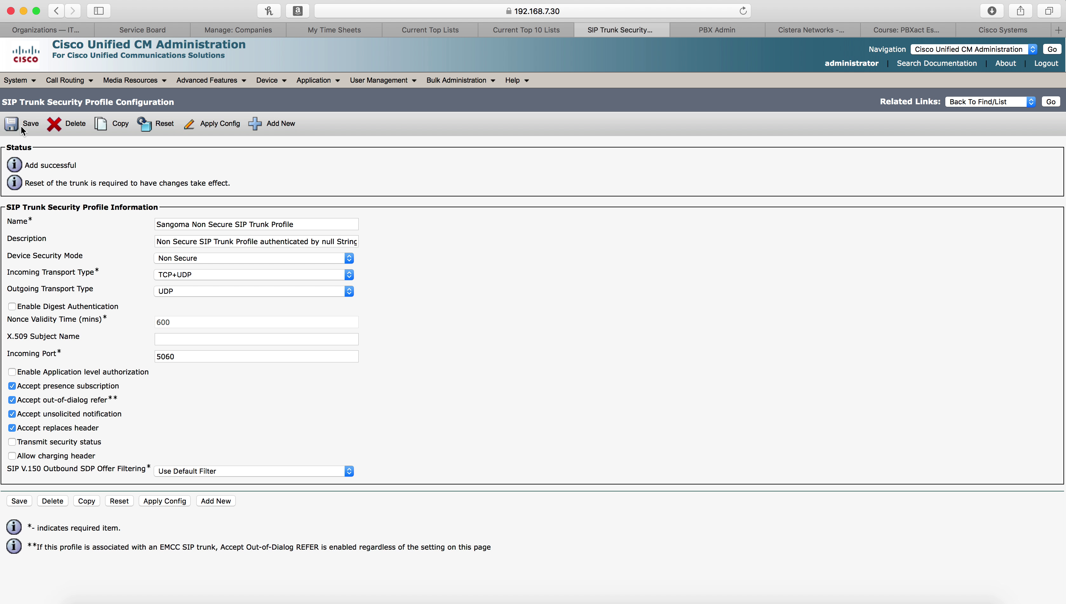
# Step: Start adding a new trunk of type SIP Trunk from the Device > Trunk list
pyautogui.click(276, 83)
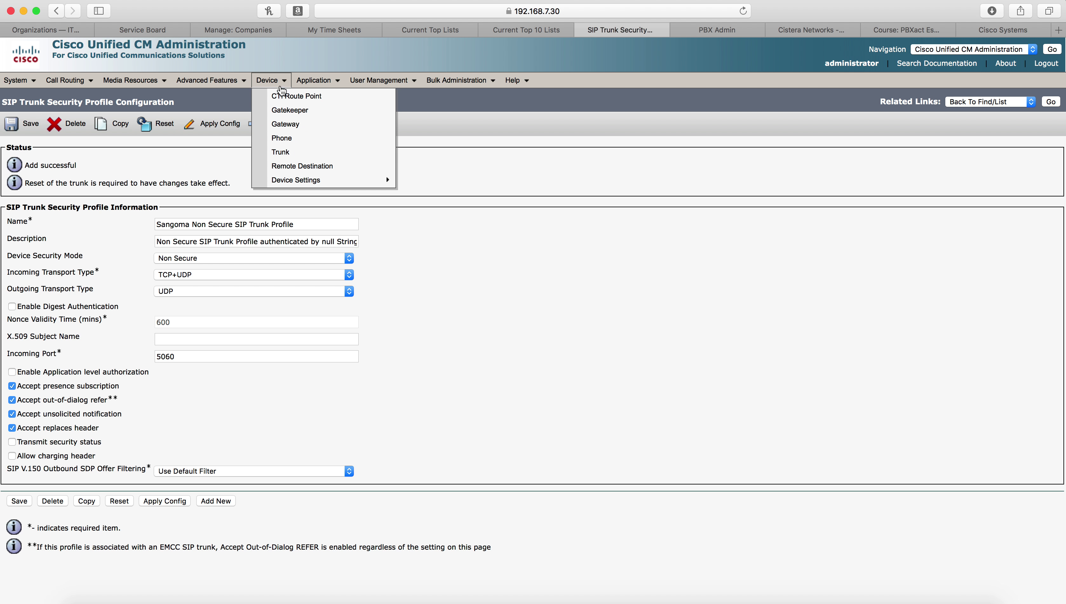
pyautogui.click(307, 153)
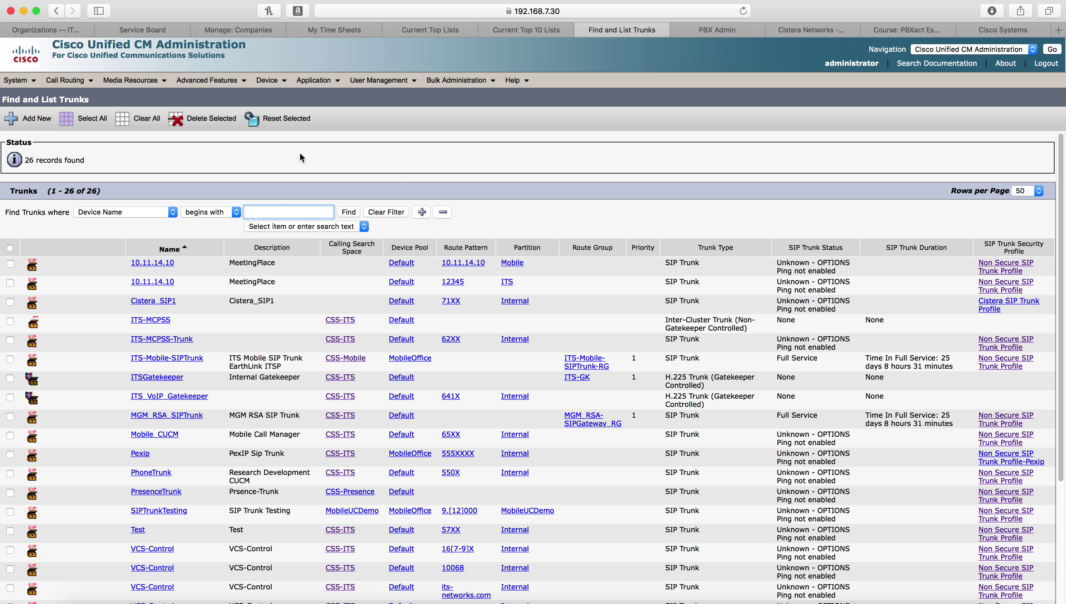
pyautogui.click(25, 119)
pyautogui.click(146, 205)
pyautogui.click(104, 246)
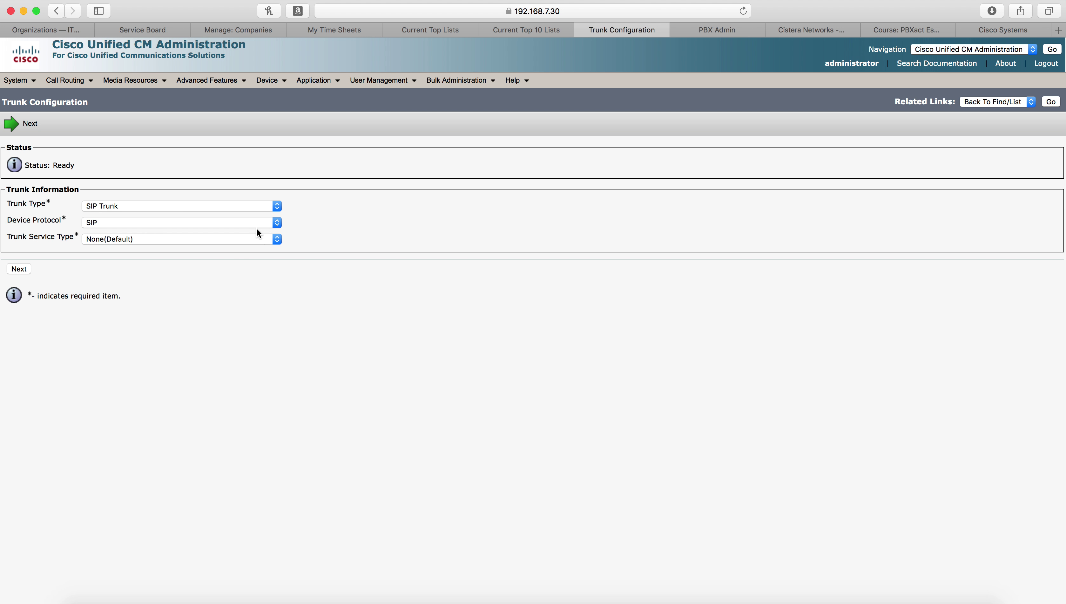
pyautogui.click(19, 268)
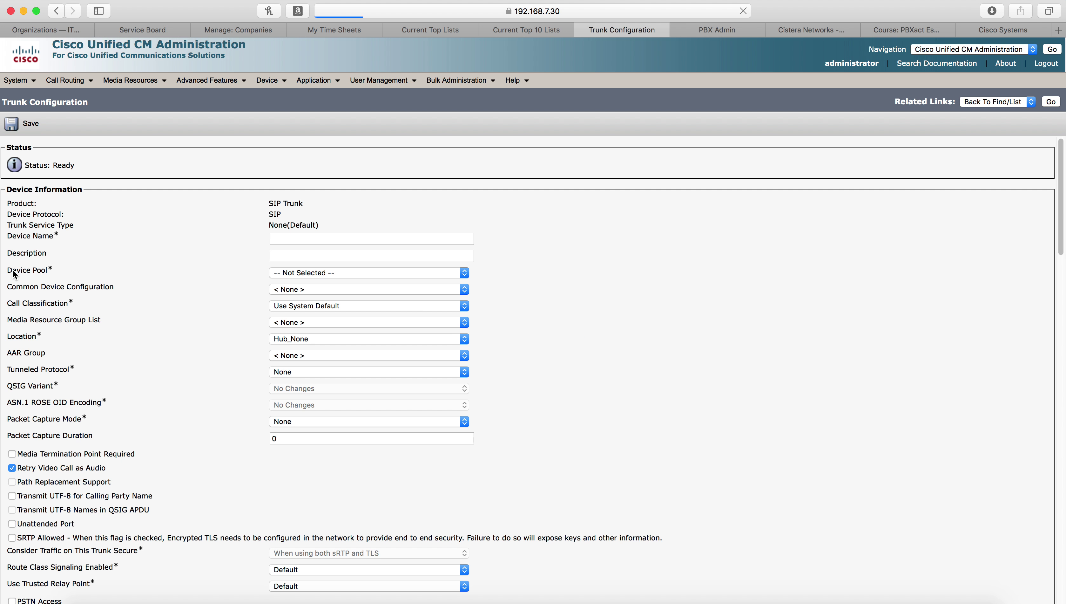
# Step: Name the trunk Sangoma-PBX, describe it TO PBX, use pool Default, and require a media termination point
pyautogui.click(312, 236)
pyautogui.write('Sangoma')
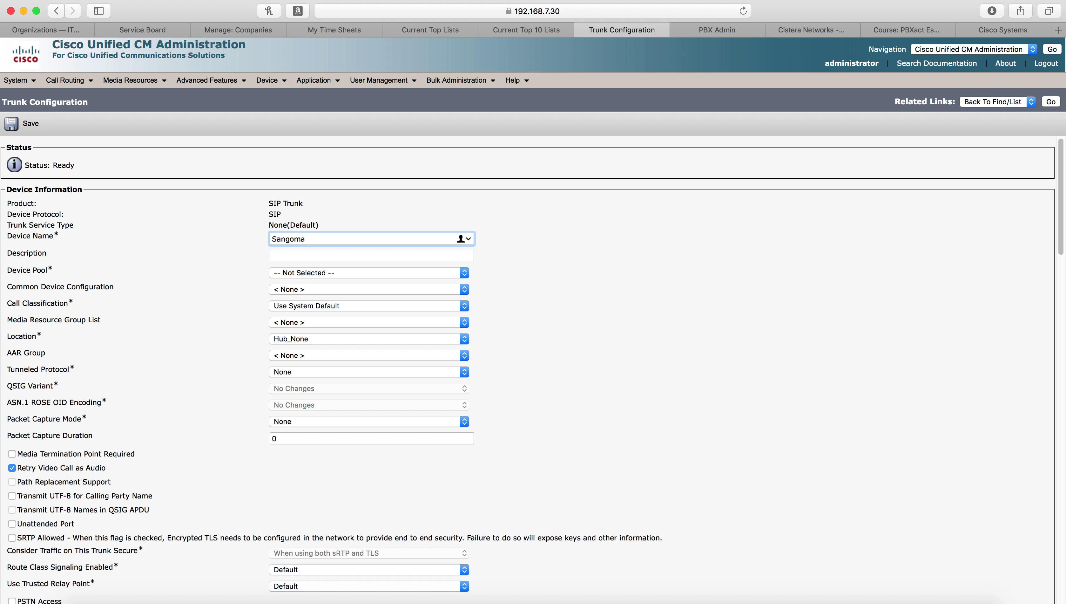
pyautogui.write('-PBX')
pyautogui.press('Tab')
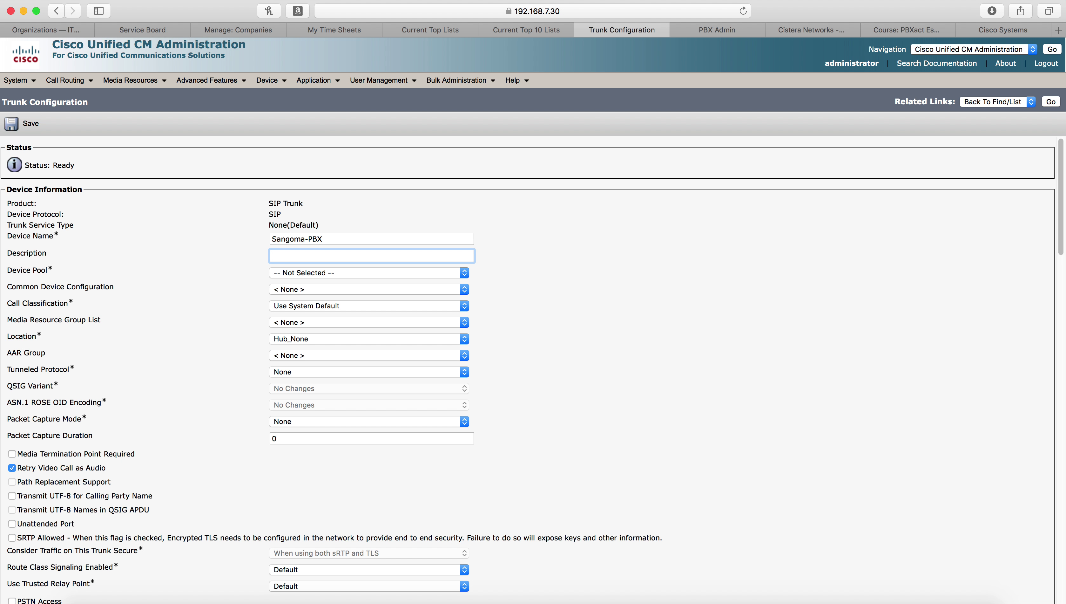
pyautogui.write('Sango')
pyautogui.press('BackSpace')
pyautogui.press('BackSpace')
pyautogui.press('BackSpace')
pyautogui.press('BackSpace')
pyautogui.press('BackSpace')
pyautogui.write('T')
pyautogui.write('BX')
pyautogui.click(297, 275)
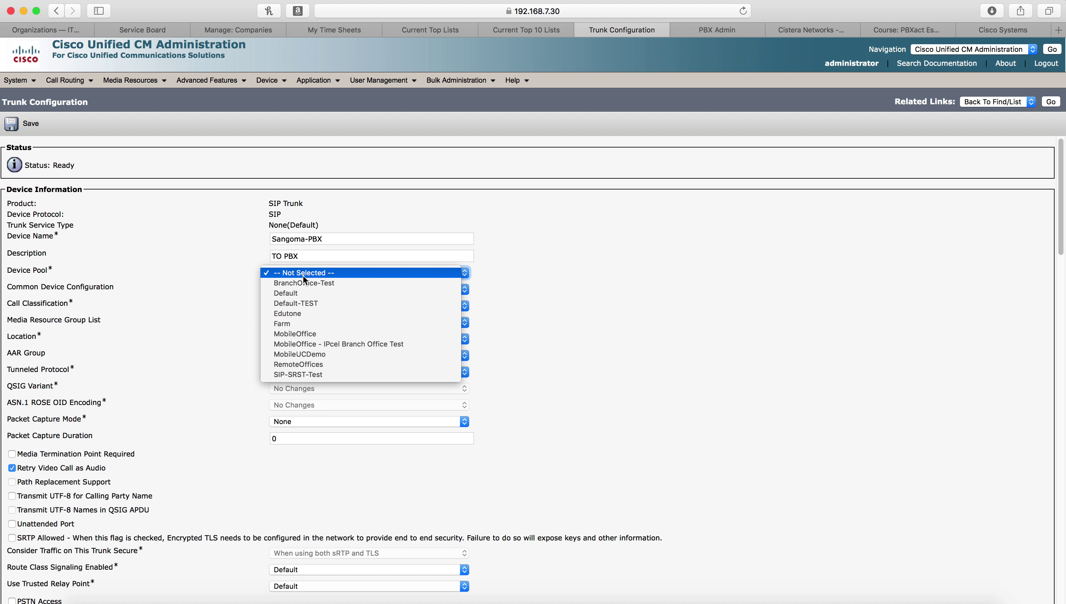
pyautogui.click(300, 296)
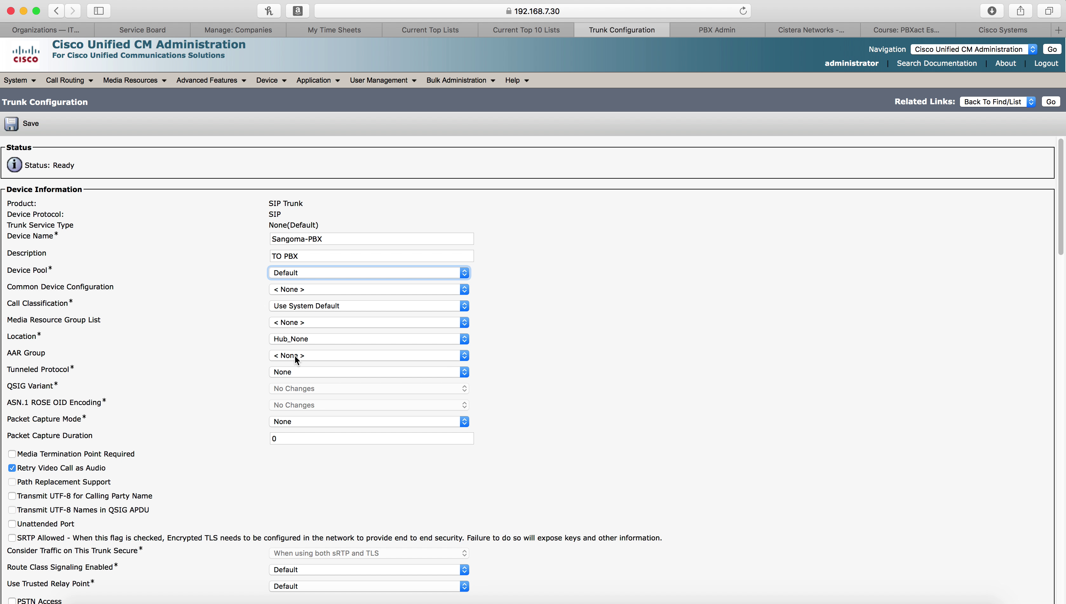
pyautogui.click(11, 454)
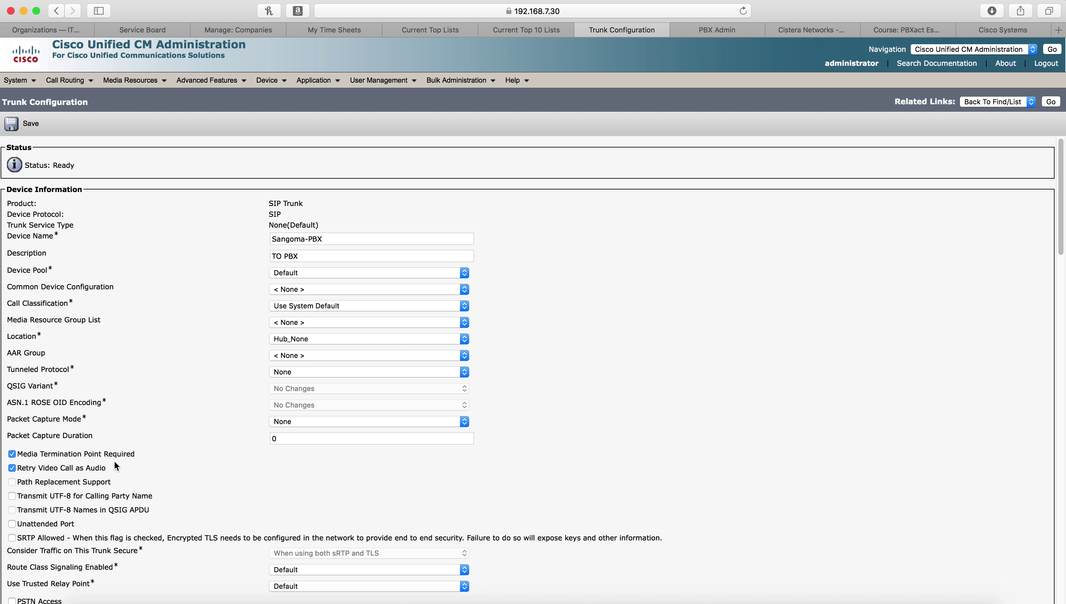
# Step: Set the inbound Calling Search Space to CSS-NOC and enable Redirecting Diversion Header Delivery - Inbound
pyautogui.scroll(-5, 591, 294)
pyautogui.scroll(-5, 590, 296)
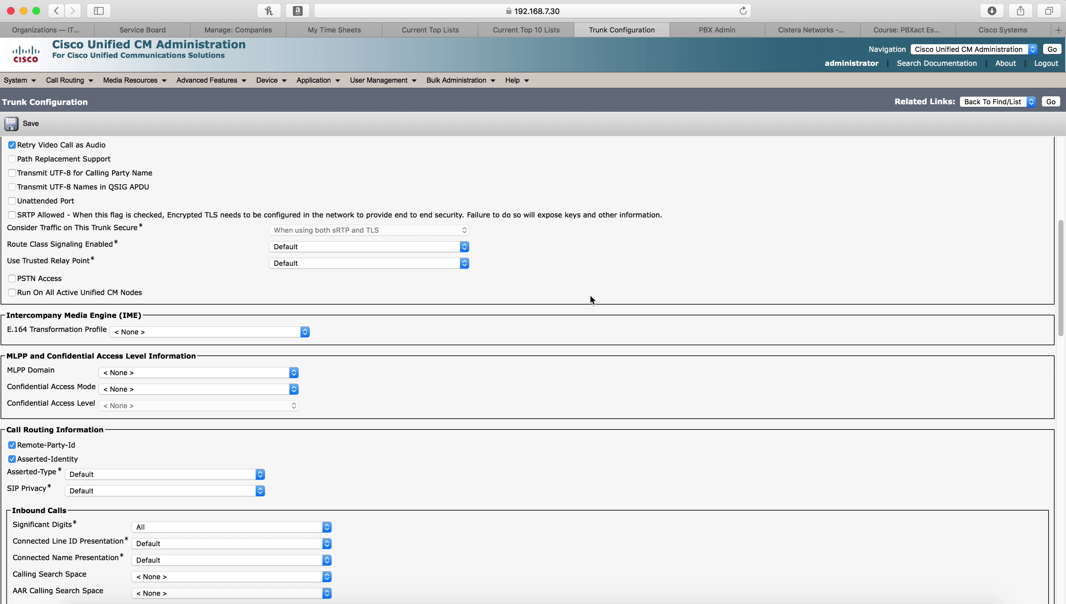
pyautogui.scroll(-5, 590, 296)
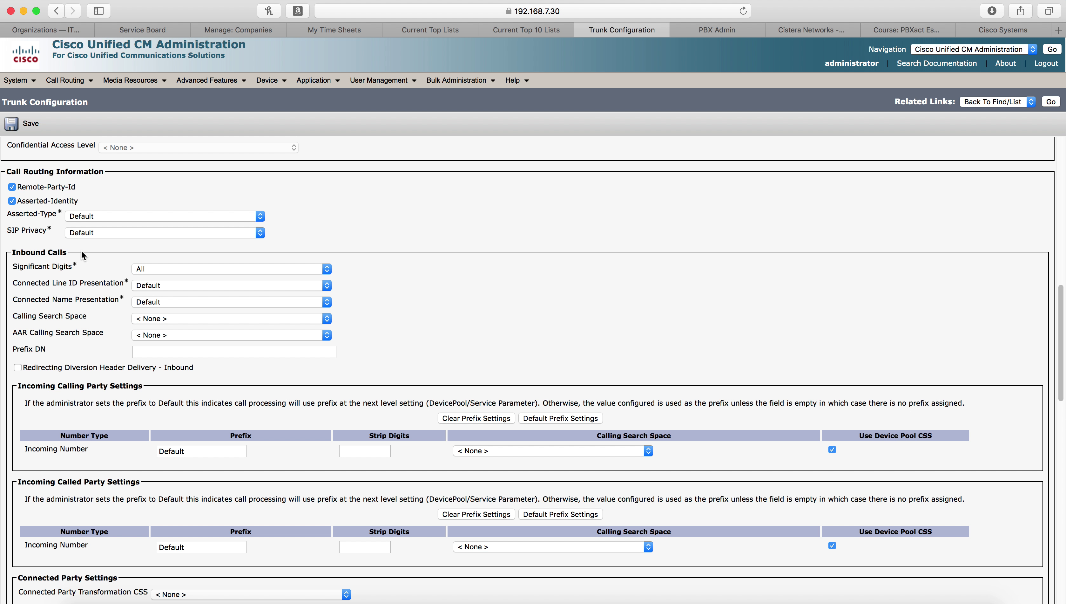
pyautogui.click(147, 318)
pyautogui.click(185, 399)
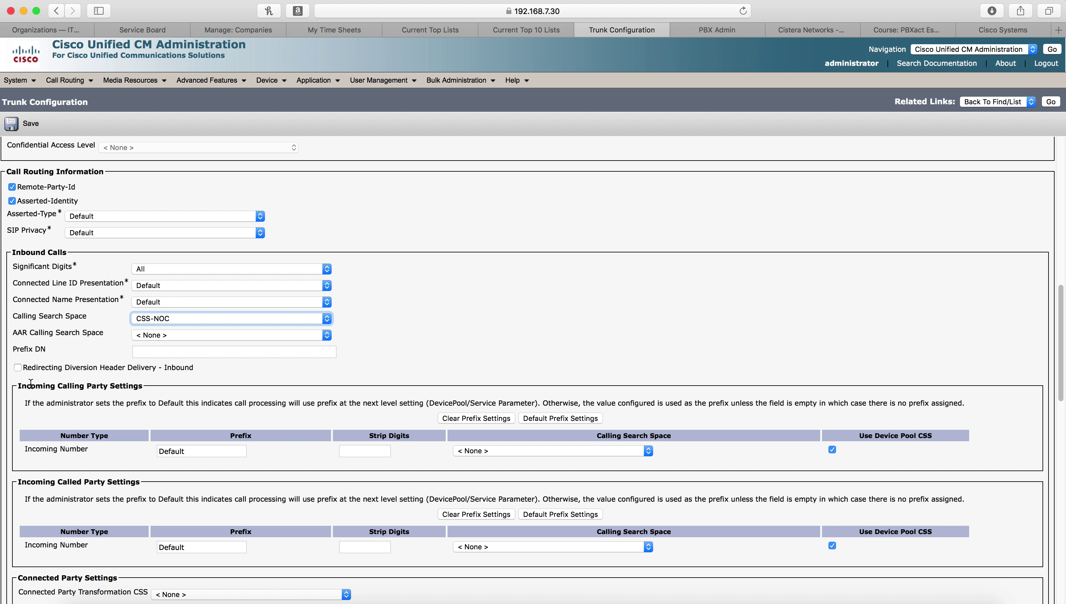
pyautogui.click(17, 368)
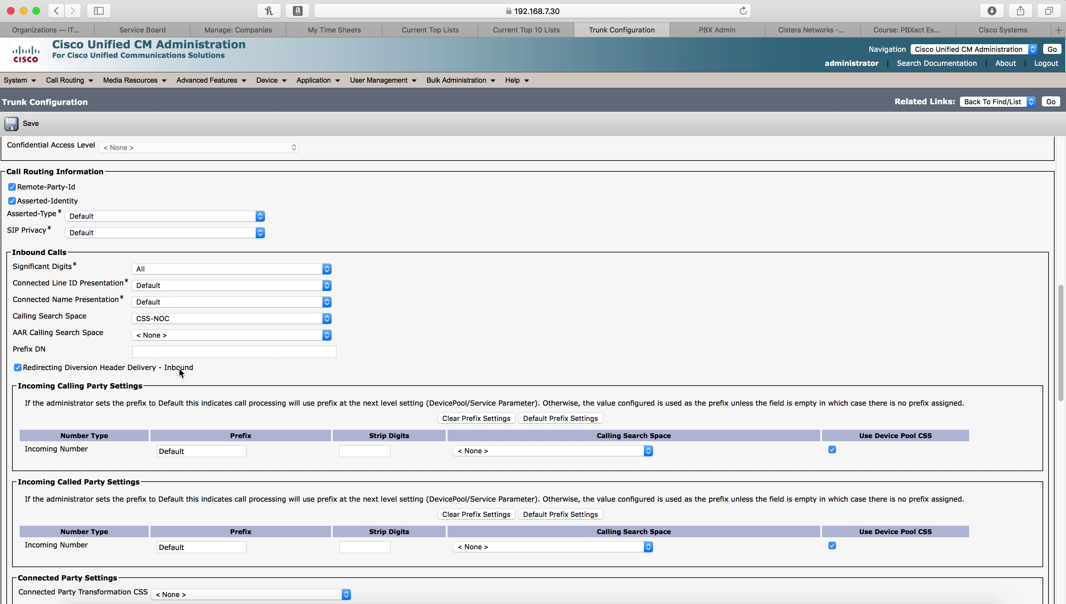
# Step: Set the trunk's SIP destination address to 192.168.57.230 and change its port from 5060 to 5160
pyautogui.scroll(-7, 220, 362)
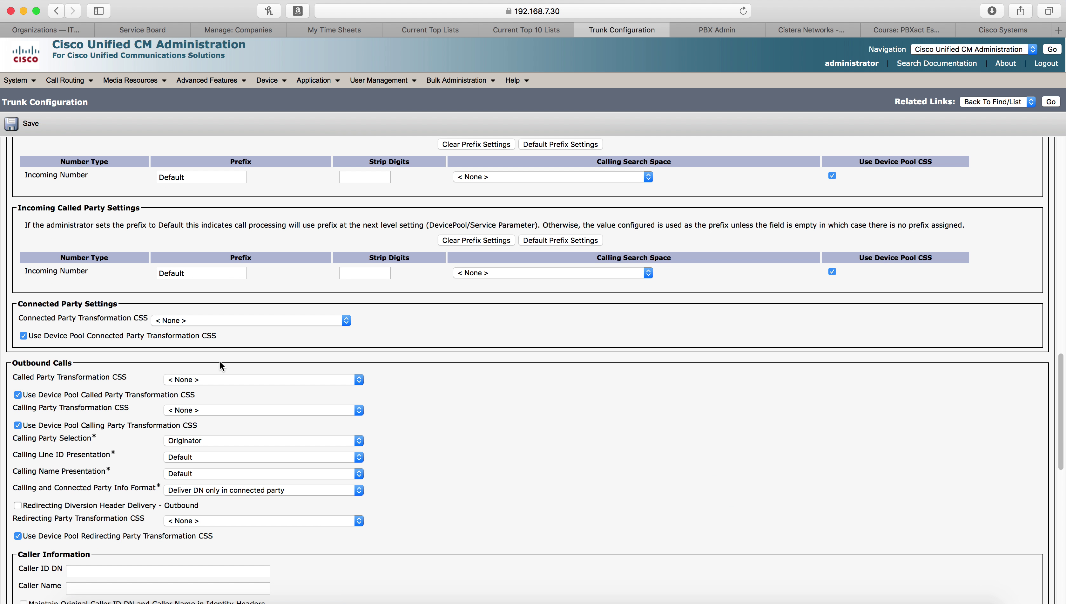
pyautogui.scroll(-2, 125, 243)
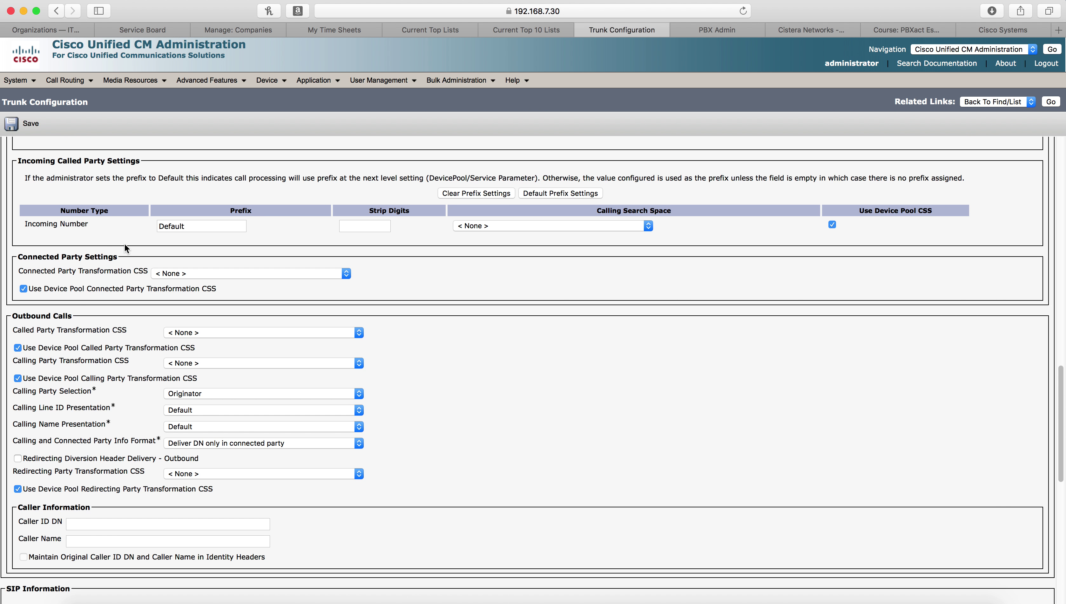
pyautogui.scroll(-3, 71, 338)
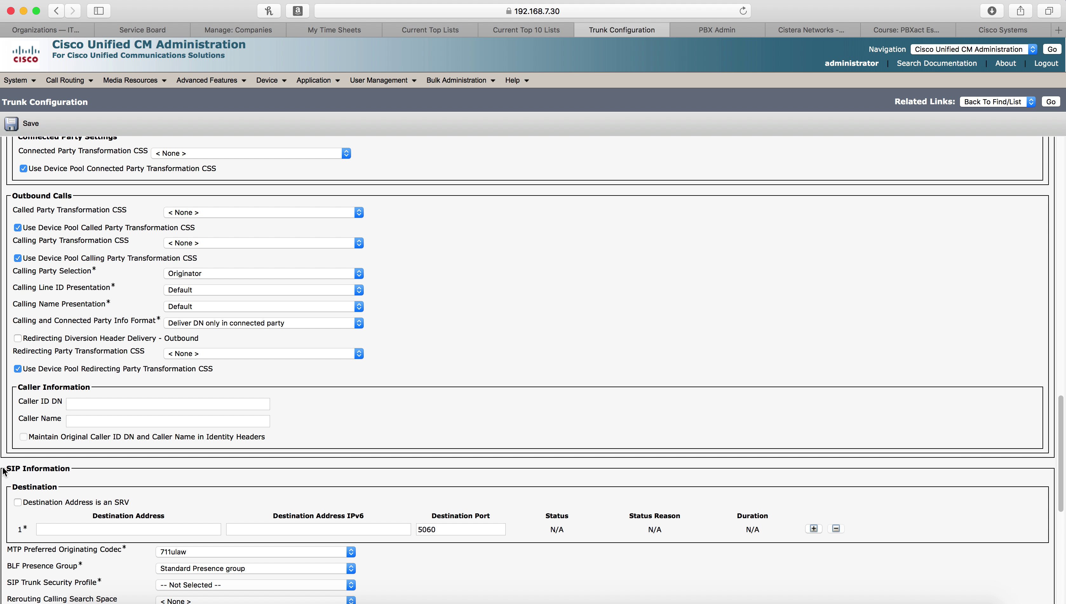
pyautogui.moveTo(4, 469); pyautogui.dragTo(84, 464)
pyautogui.moveTo(10, 490); pyautogui.dragTo(83, 489)
pyautogui.scroll(-2, 124, 511)
pyautogui.click(124, 448)
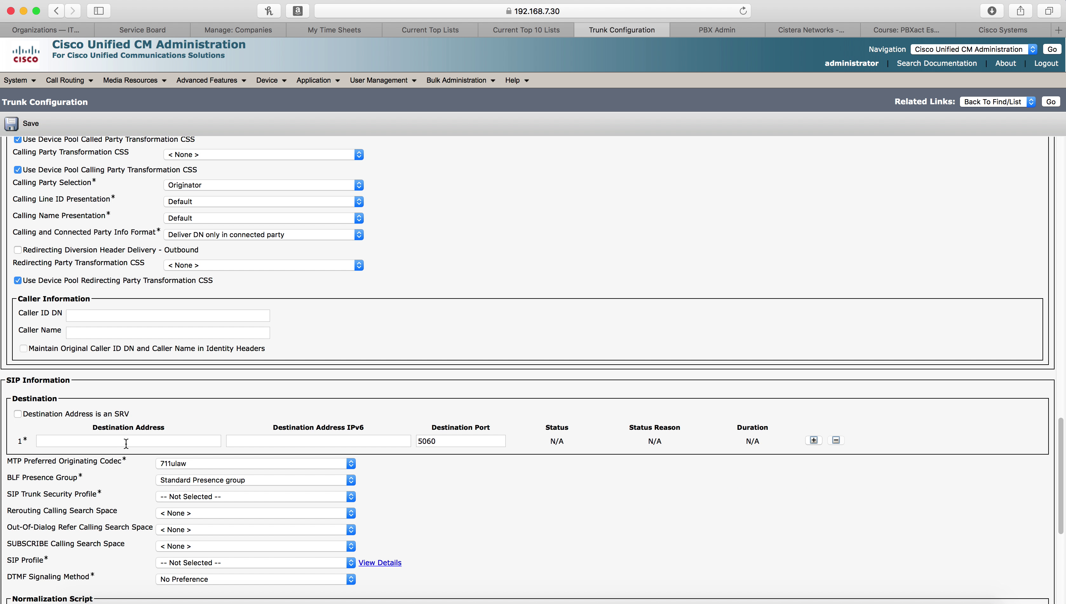
pyautogui.click(125, 443)
pyautogui.write('192.168.57.230')
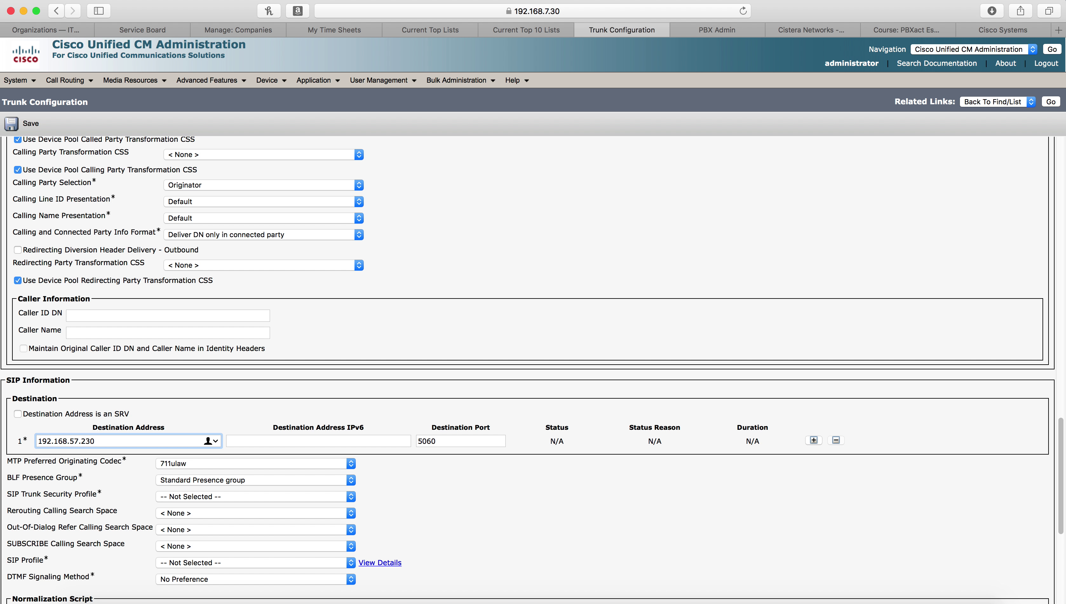
pyautogui.moveTo(445, 440); pyautogui.dragTo(396, 441)
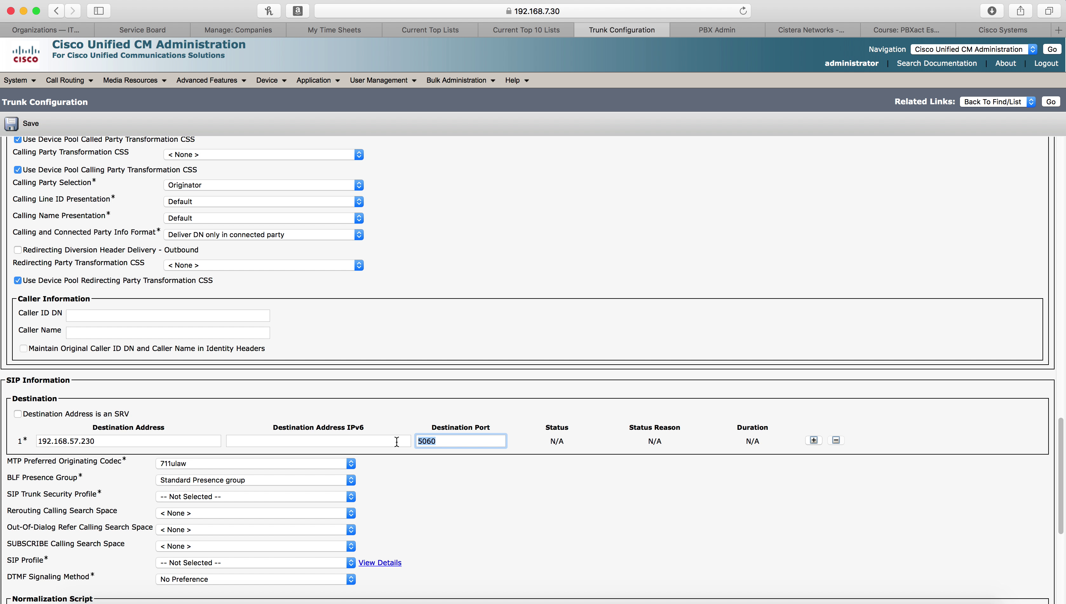
pyautogui.write('5169')
pyautogui.press('BackSpace')
pyautogui.write('0')
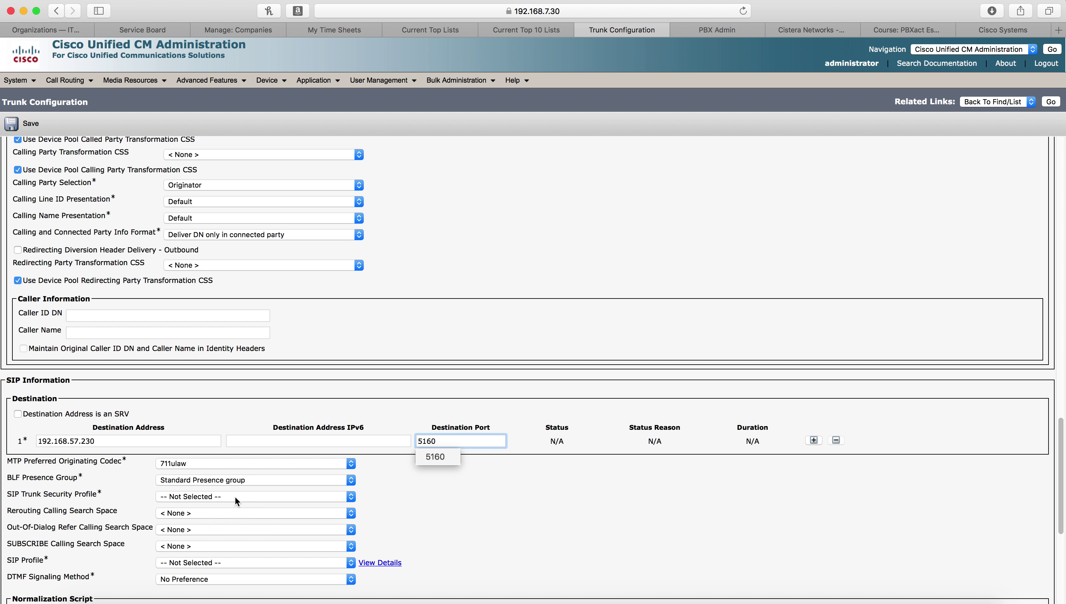
pyautogui.moveTo(9, 494); pyautogui.dragTo(105, 492)
# Step: Assign Sangoma Non Secure SIP Trunk Profile and Standard SIP Profile, then save the Sangoma-PBX trunk
pyautogui.click(189, 497)
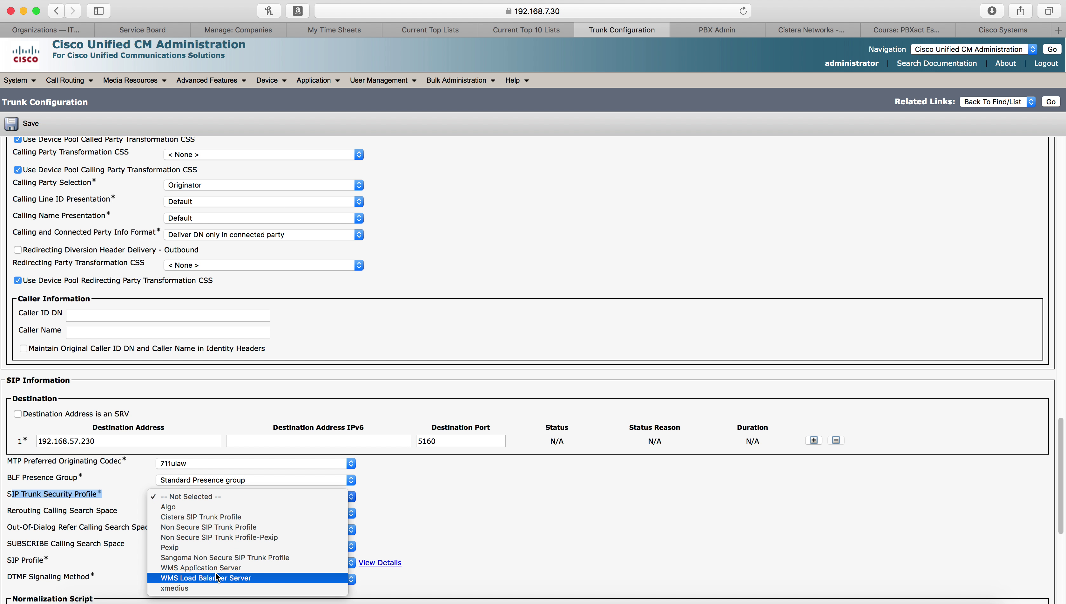
pyautogui.click(221, 557)
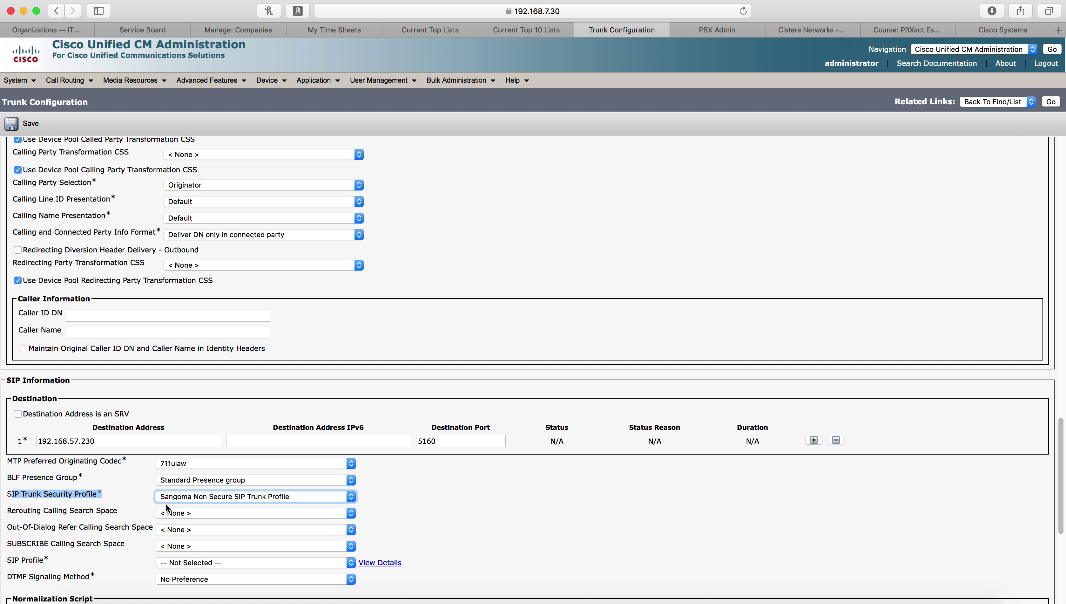
pyautogui.click(179, 561)
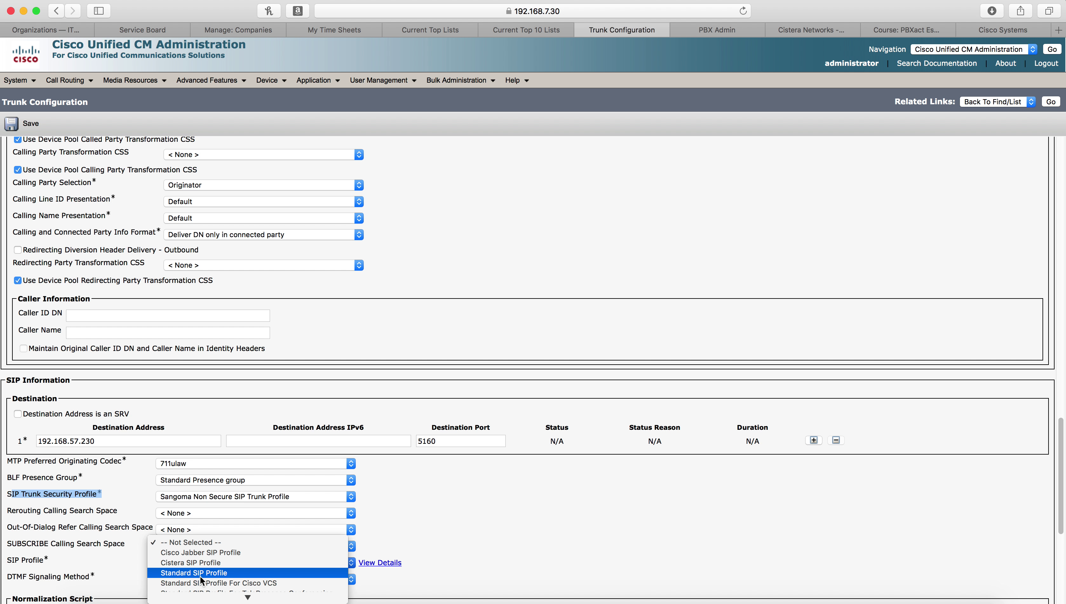
pyautogui.click(199, 573)
pyautogui.click(471, 523)
pyautogui.scroll(-4, 470, 524)
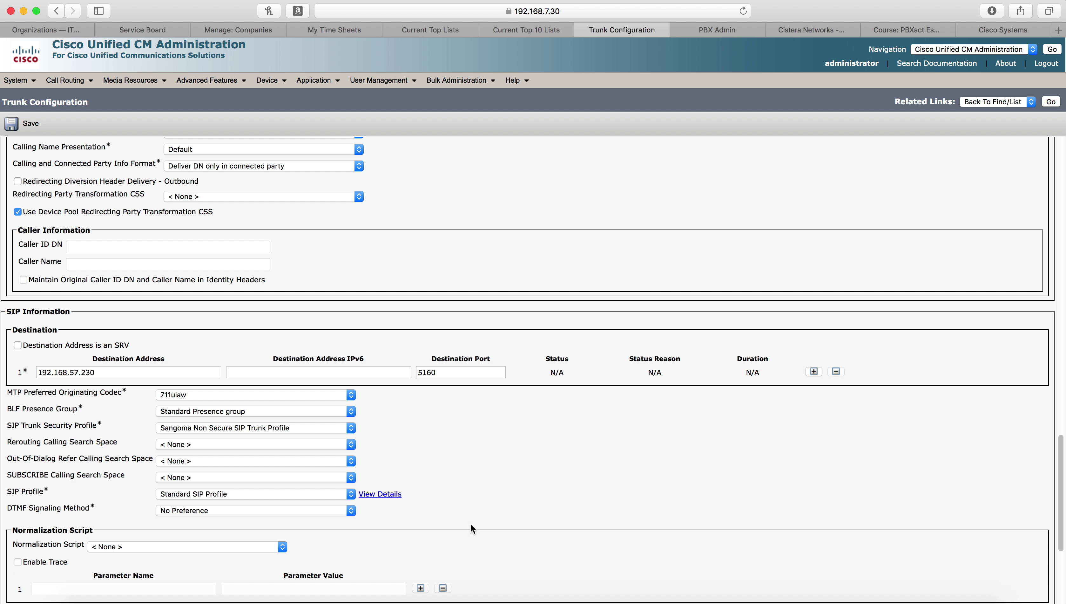
pyautogui.scroll(-10, 470, 523)
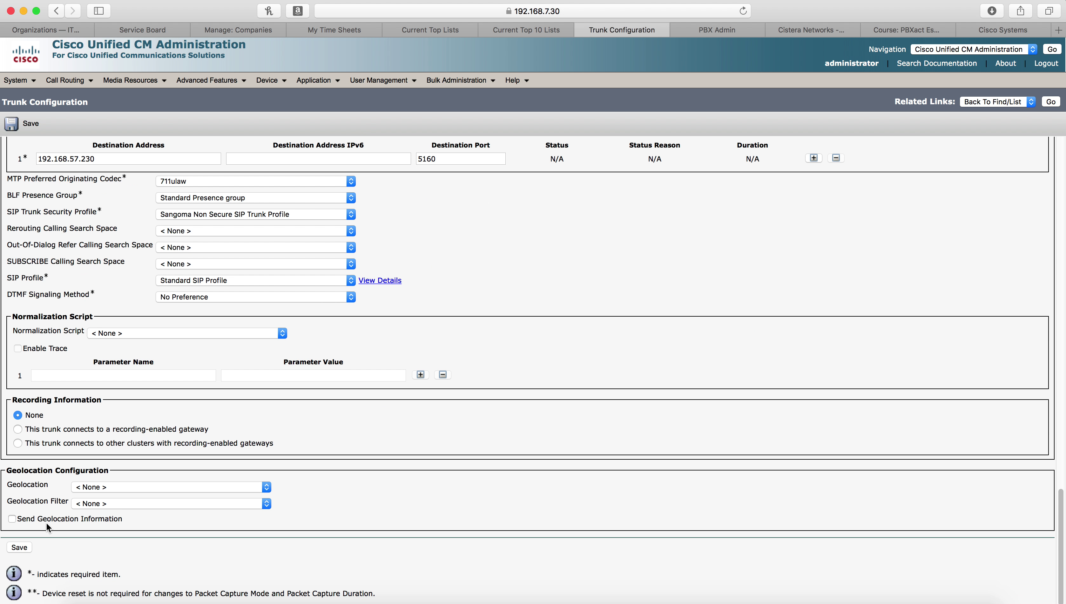
pyautogui.click(19, 547)
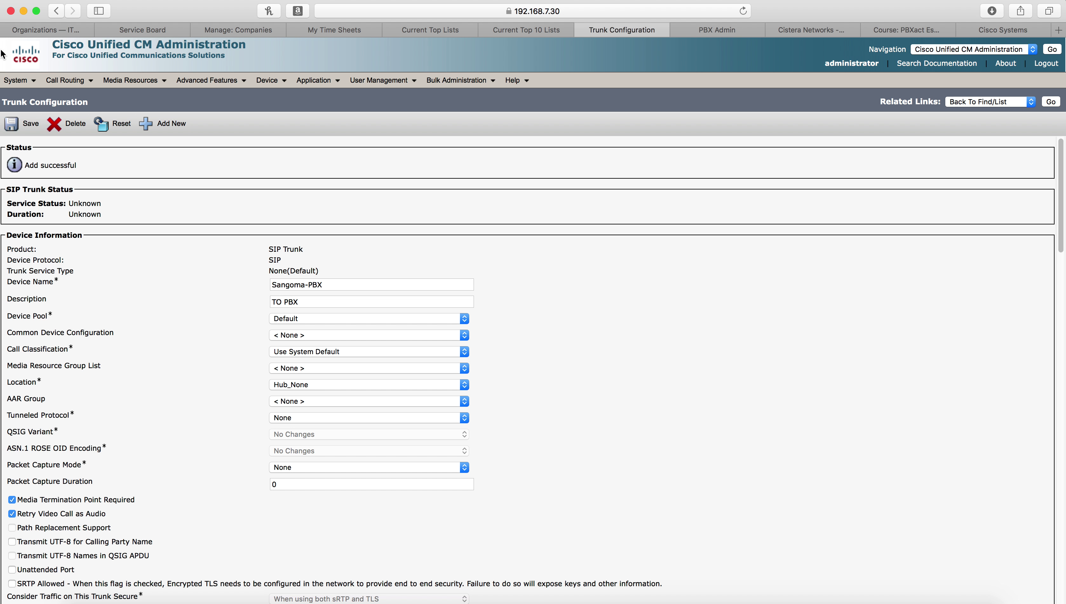
# Step: Open the Route Pattern list under Call Routing > Route/Hunt and start a new pattern
pyautogui.click(72, 81)
pyautogui.moveTo(160, 137)
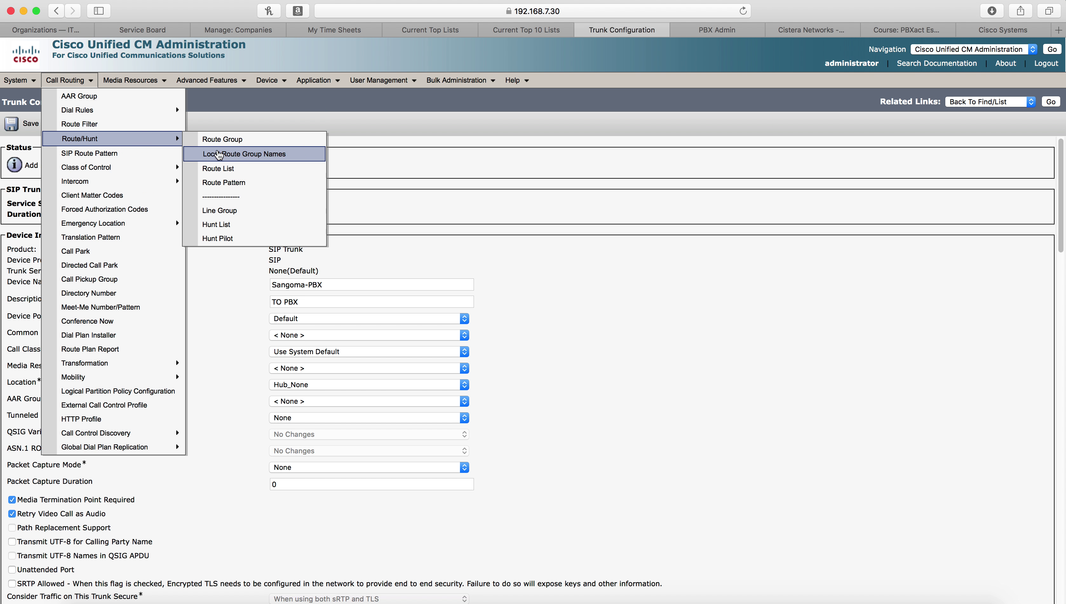
pyautogui.click(260, 186)
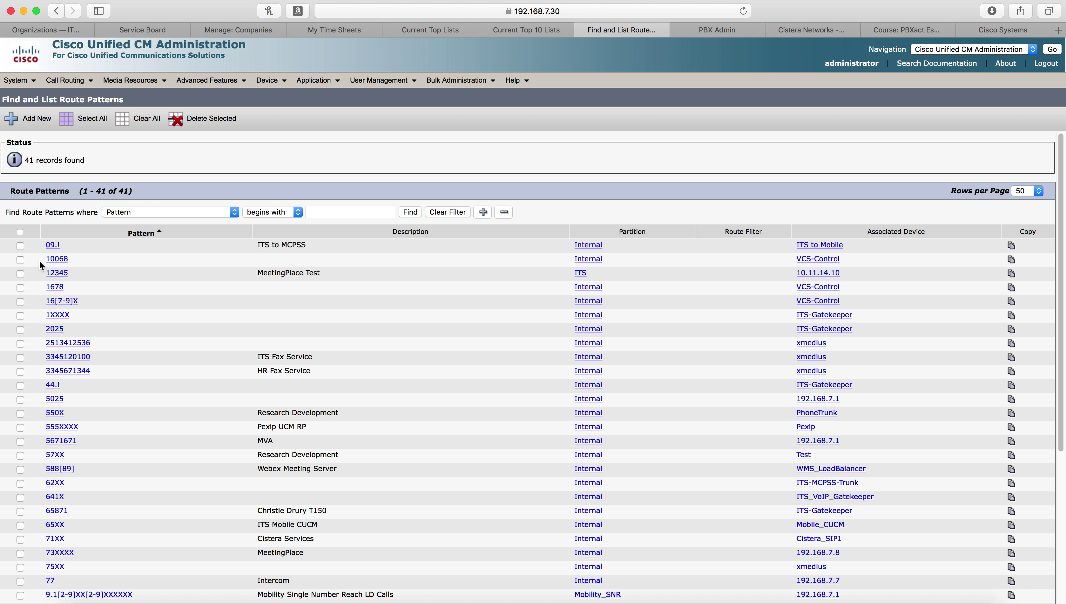
pyautogui.click(22, 126)
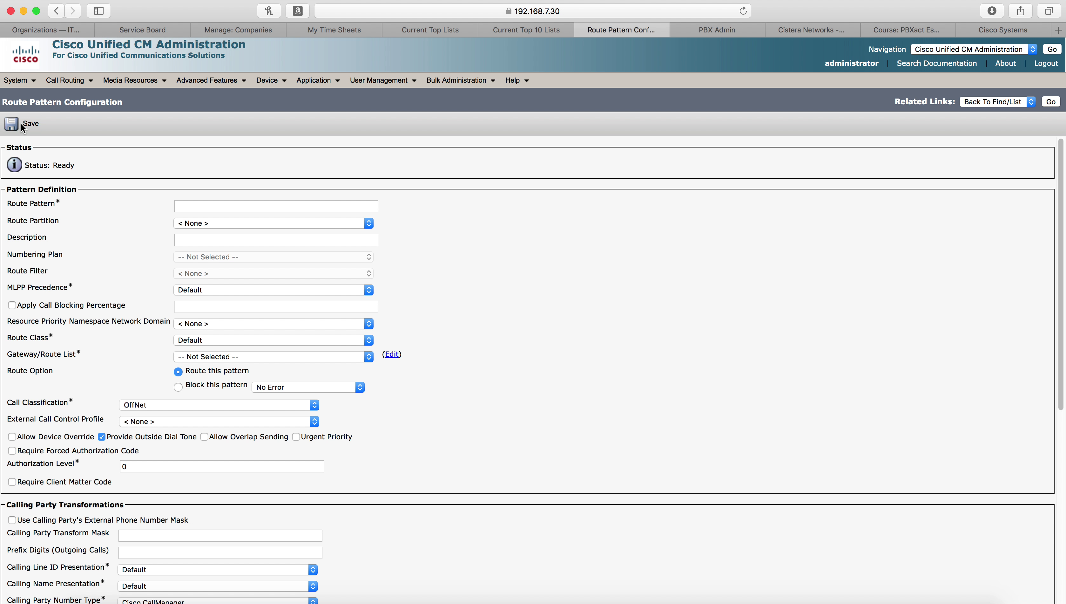
# Step: Enter route pattern 4000 and place it in the Internal partition
pyautogui.click(264, 202)
pyautogui.write('400')
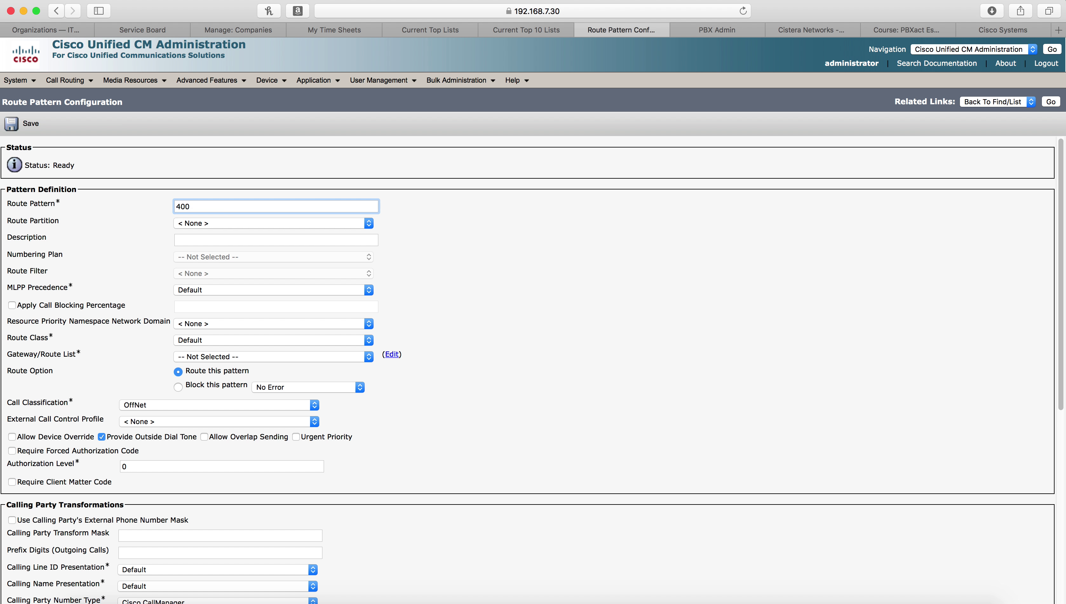
pyautogui.write('0')
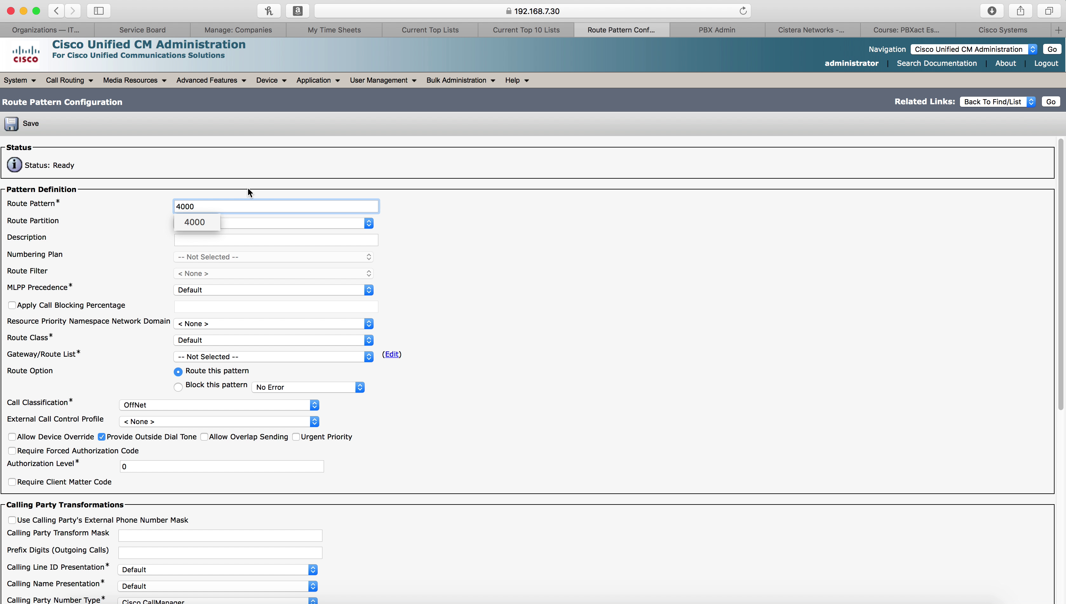
pyautogui.click(100, 216)
pyautogui.doubleClick(199, 206)
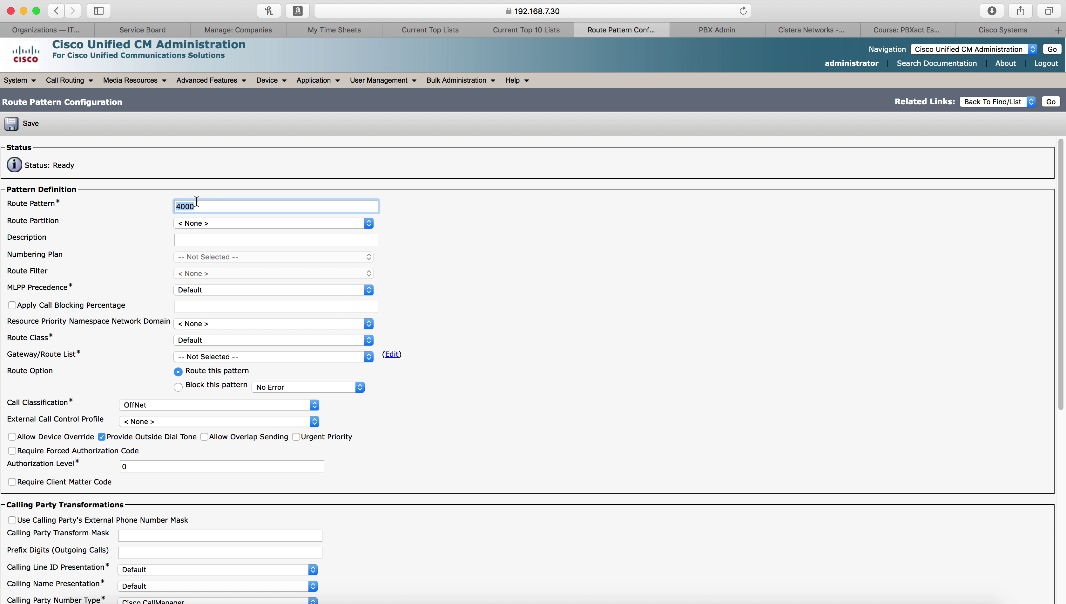
pyautogui.click(199, 225)
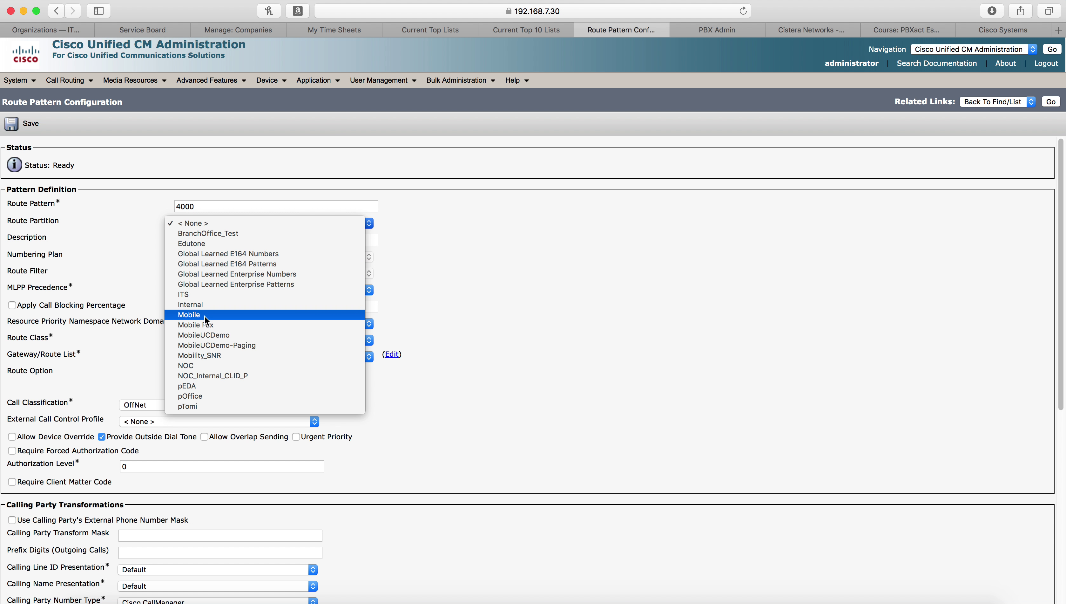
pyautogui.click(207, 307)
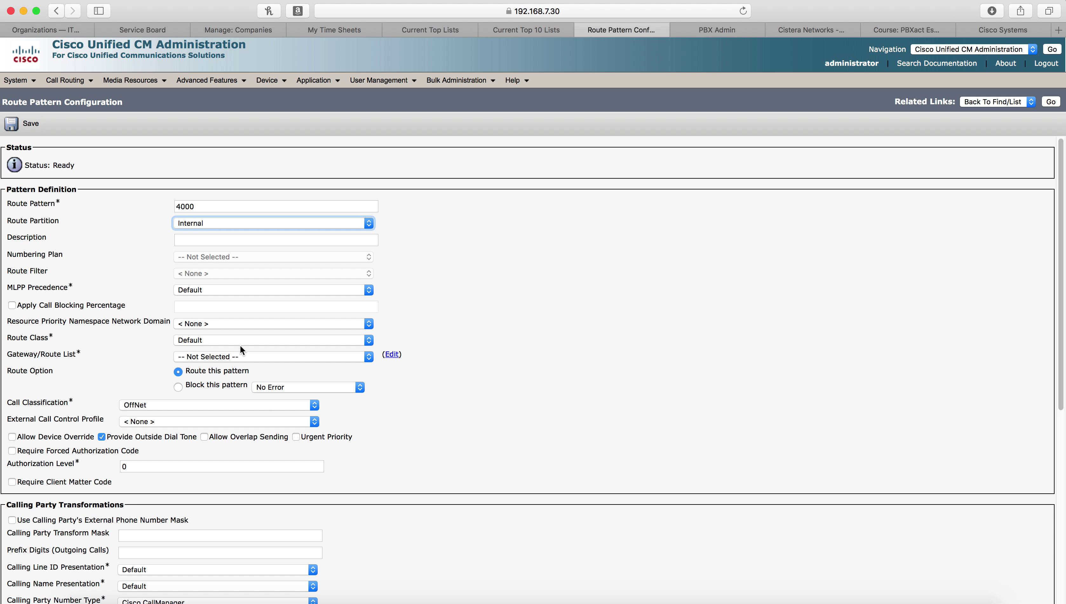
# Step: Route pattern 4000 to Sangoma-PBX as OnNet without outside dial tone, and save it
pyautogui.click(222, 357)
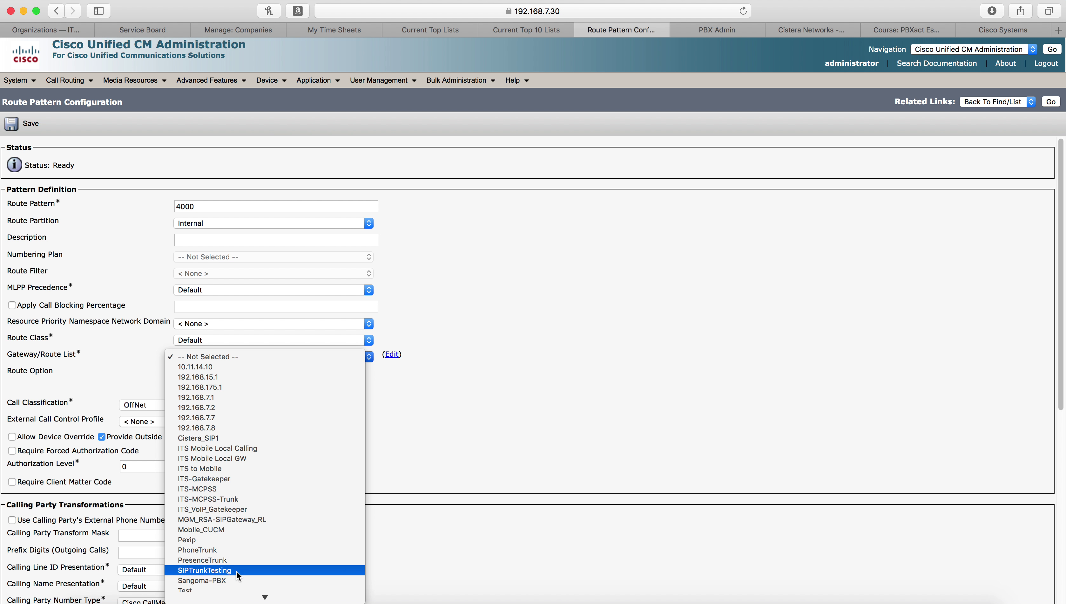
pyautogui.click(236, 580)
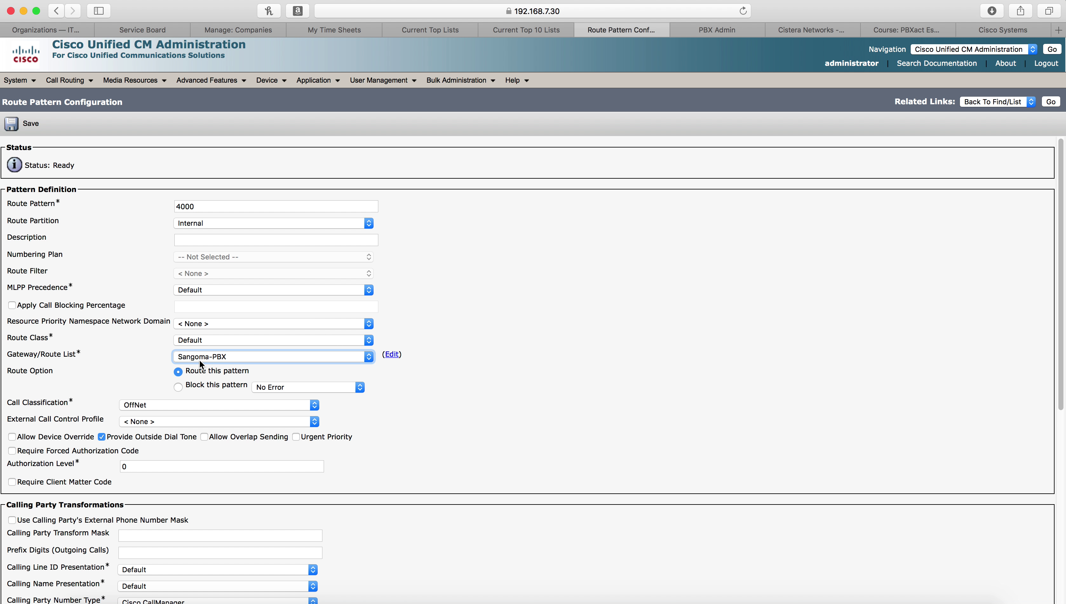
pyautogui.click(101, 436)
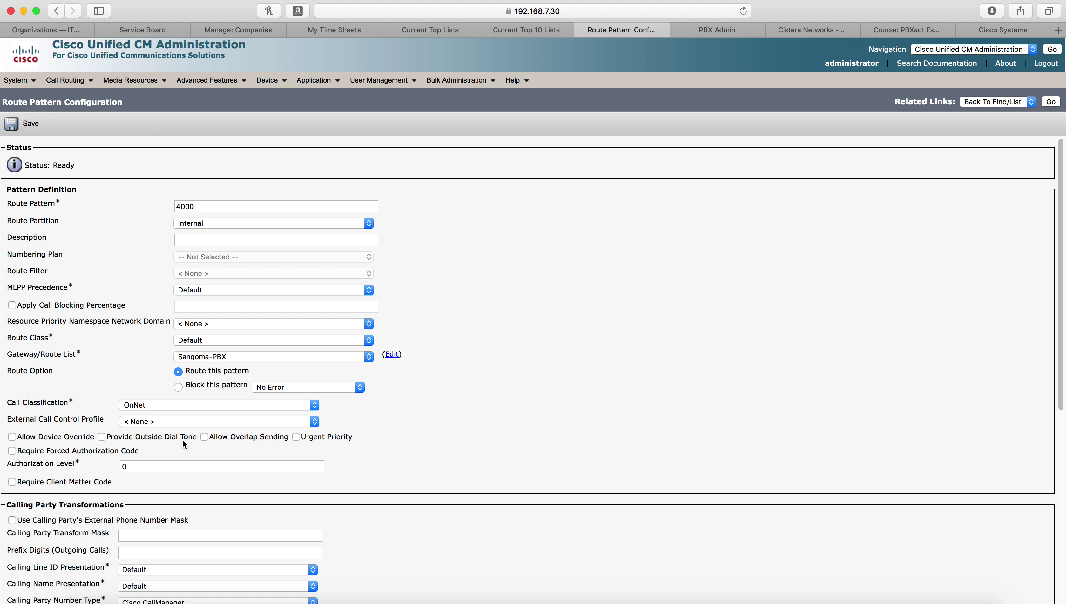
pyautogui.click(25, 123)
pyautogui.click(652, 349)
pyautogui.click(644, 327)
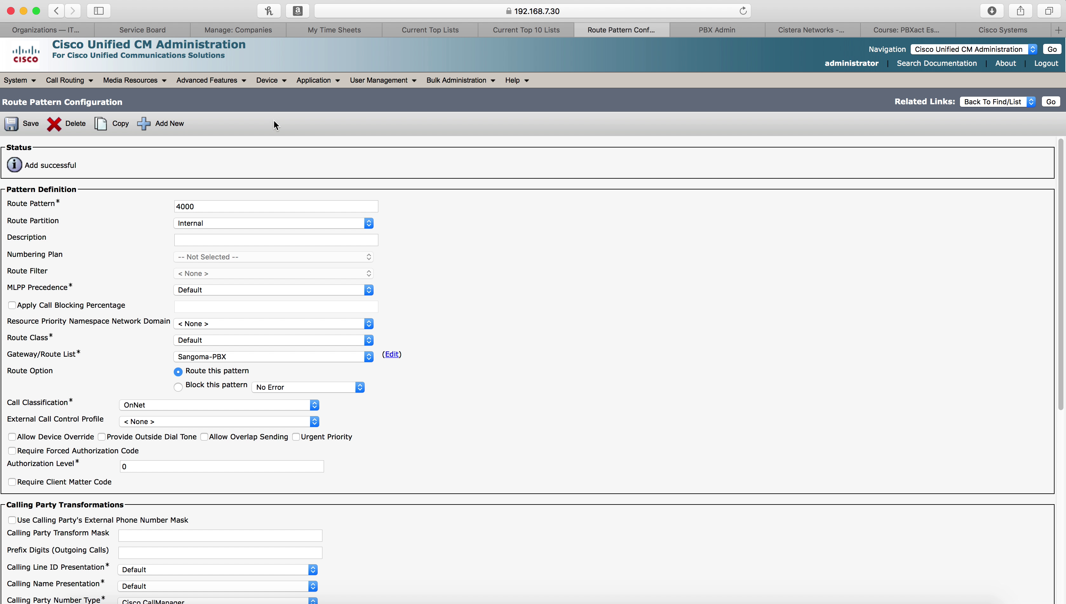
# Step: In the PBXact admin page, open Modules > Trunks and show the trunk types available to add
pyautogui.click(724, 29)
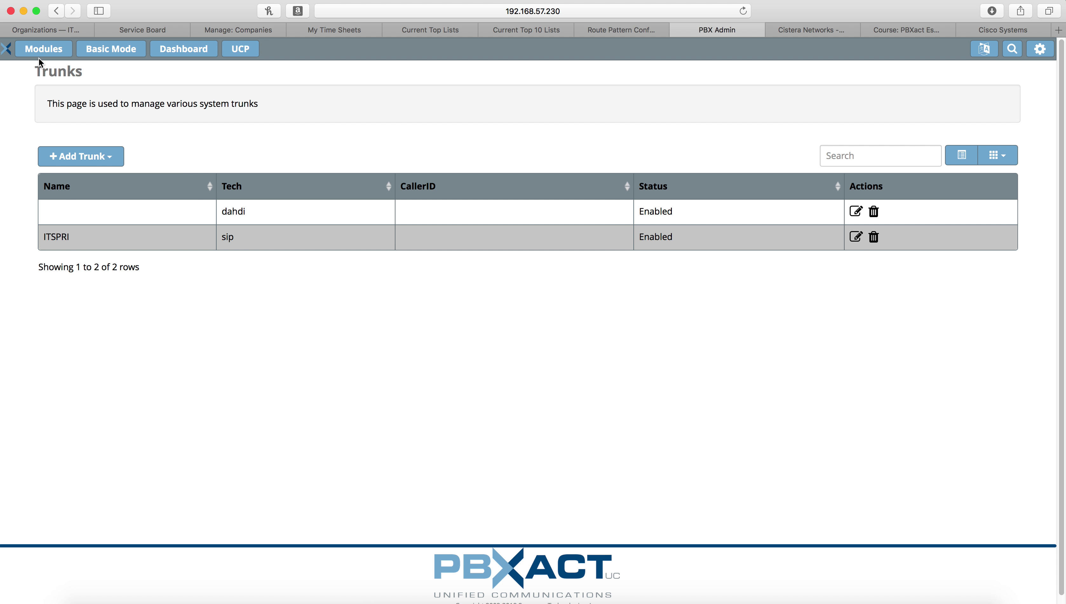
pyautogui.moveTo(40, 55)
pyautogui.click(541, 167)
pyautogui.click(87, 157)
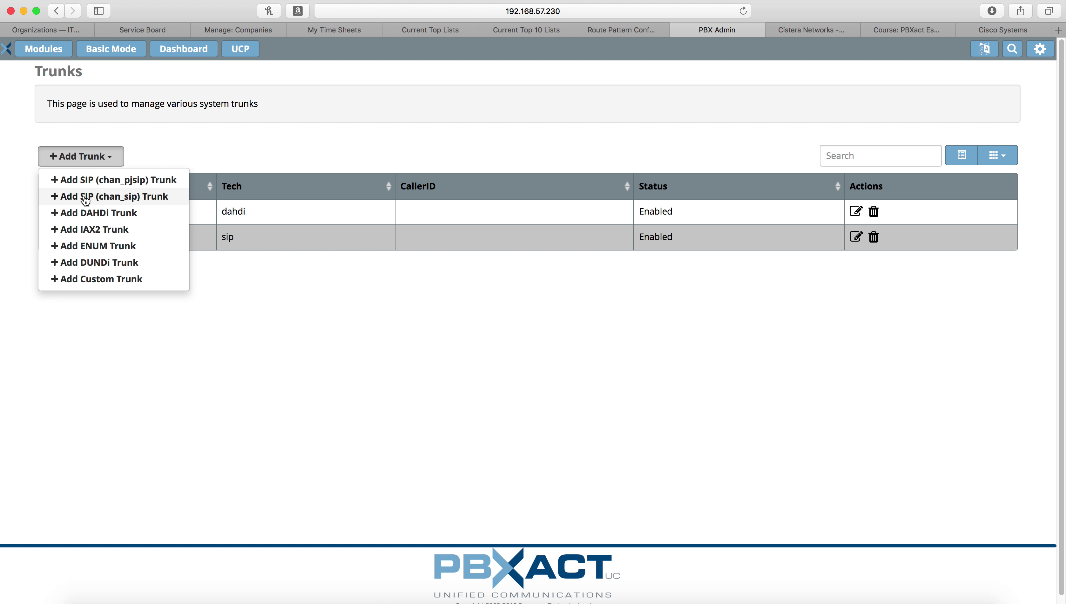
# Step: Add a chan_sip trunk named ITSCUCM with Maximum Channels set to 23
pyautogui.click(86, 197)
pyautogui.write('ITSCUCM')
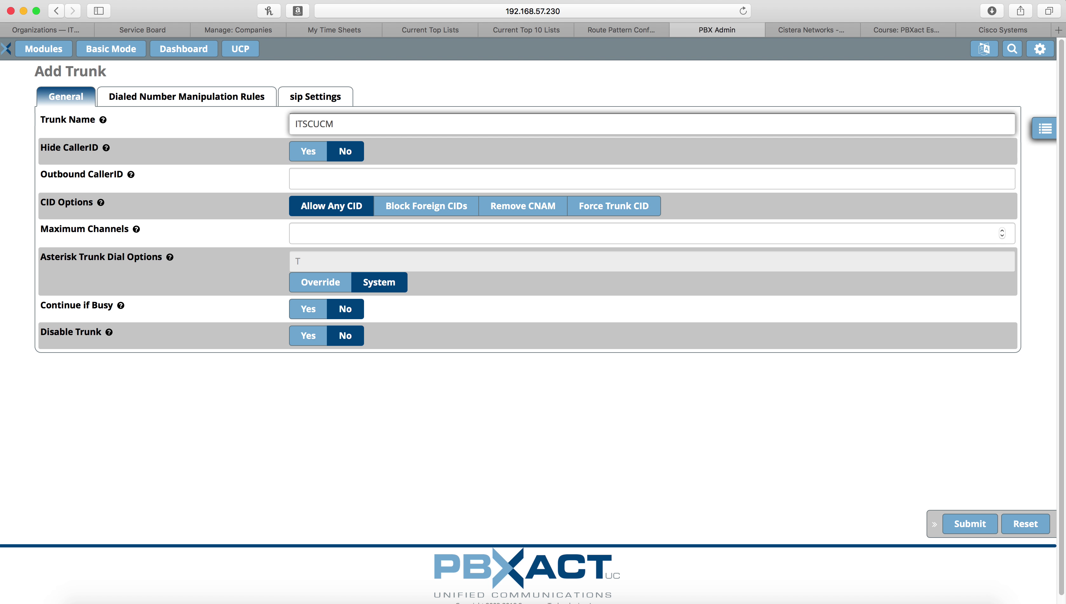
pyautogui.click(307, 238)
pyautogui.write('23')
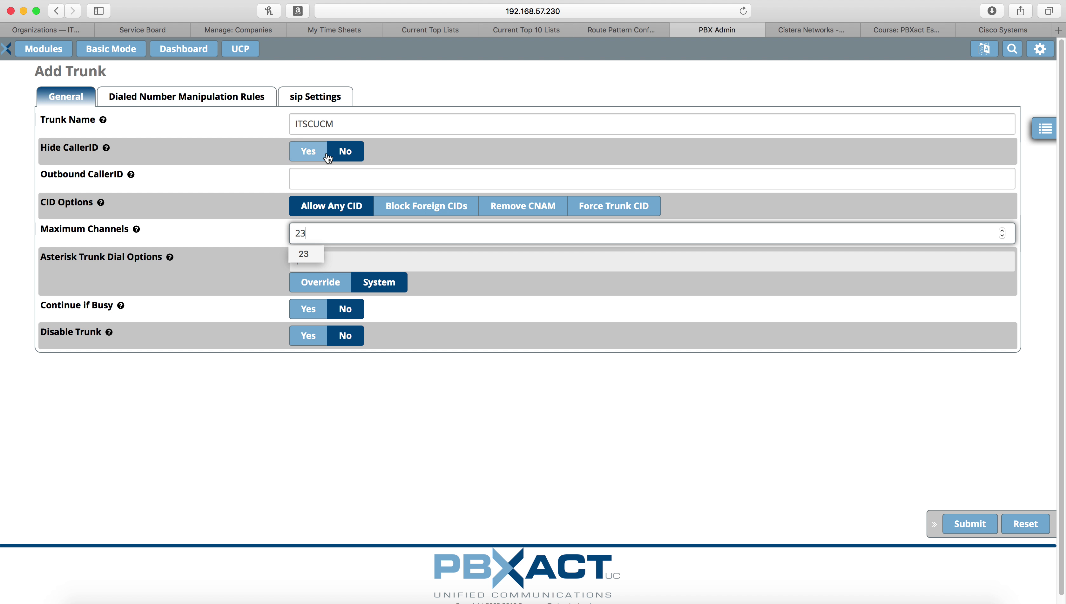
# Step: Name the outgoing trunk ITSCUCM and clear the sample PEER Details
pyautogui.click(327, 96)
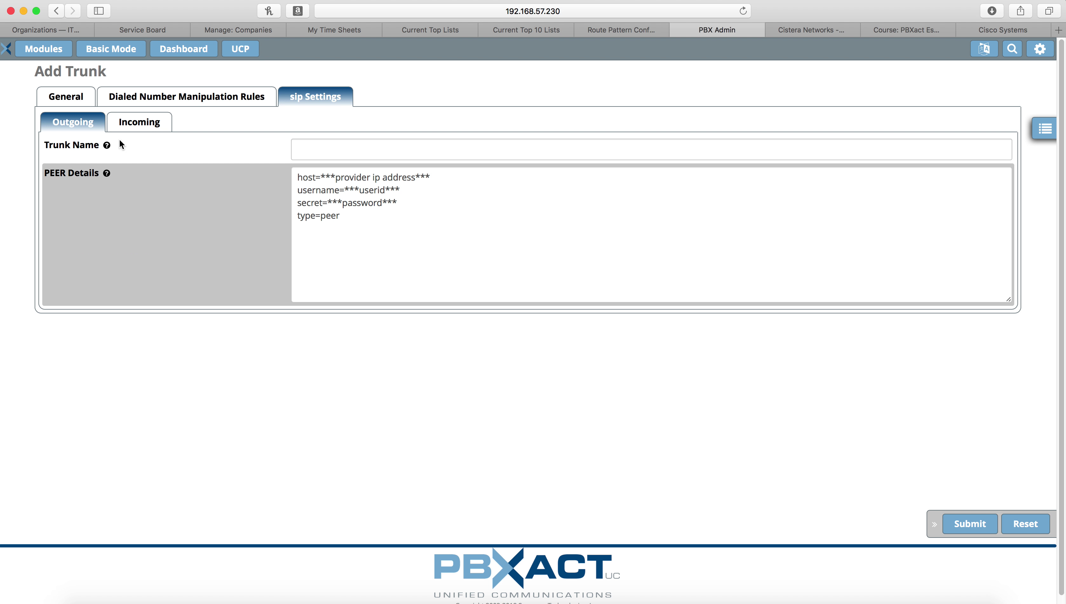
pyautogui.click(311, 145)
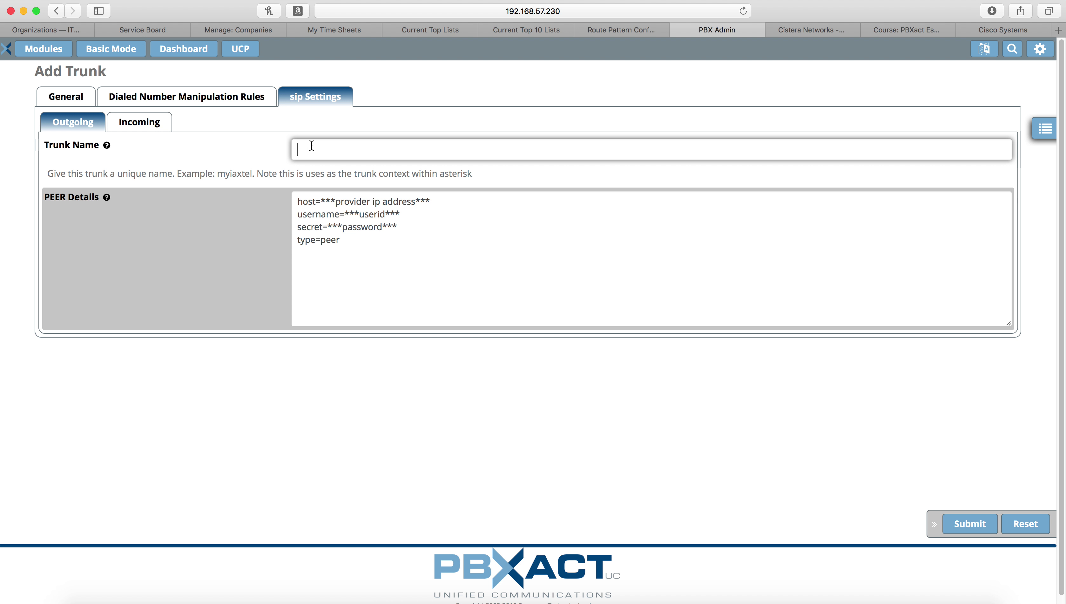
pyautogui.write('ITSCUCM')
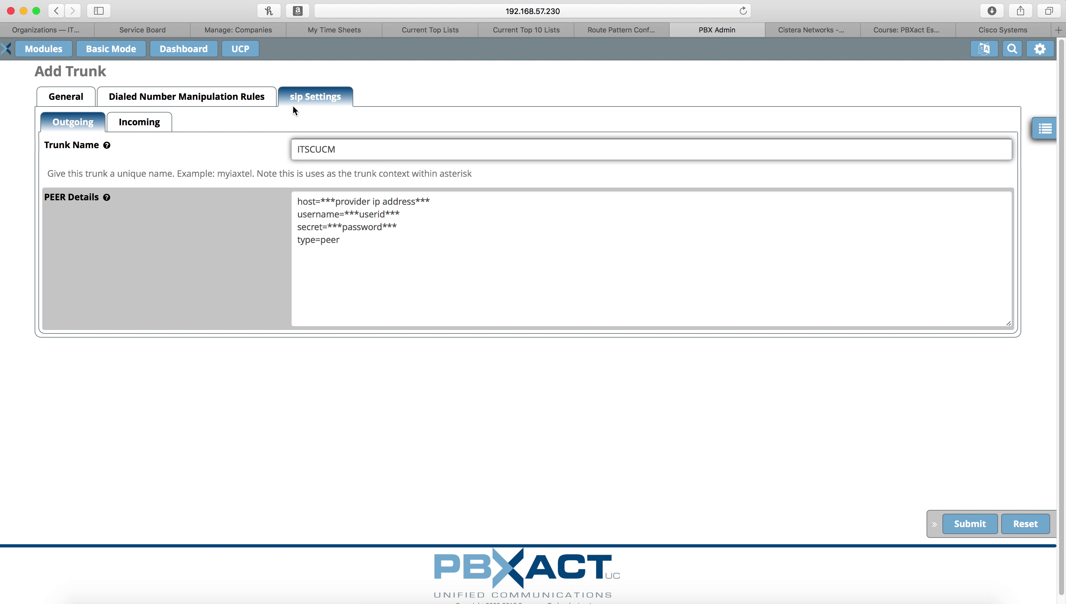
pyautogui.click(345, 289)
pyautogui.moveTo(383, 231); pyautogui.dragTo(253, 124)
pyautogui.press('BackSpace')
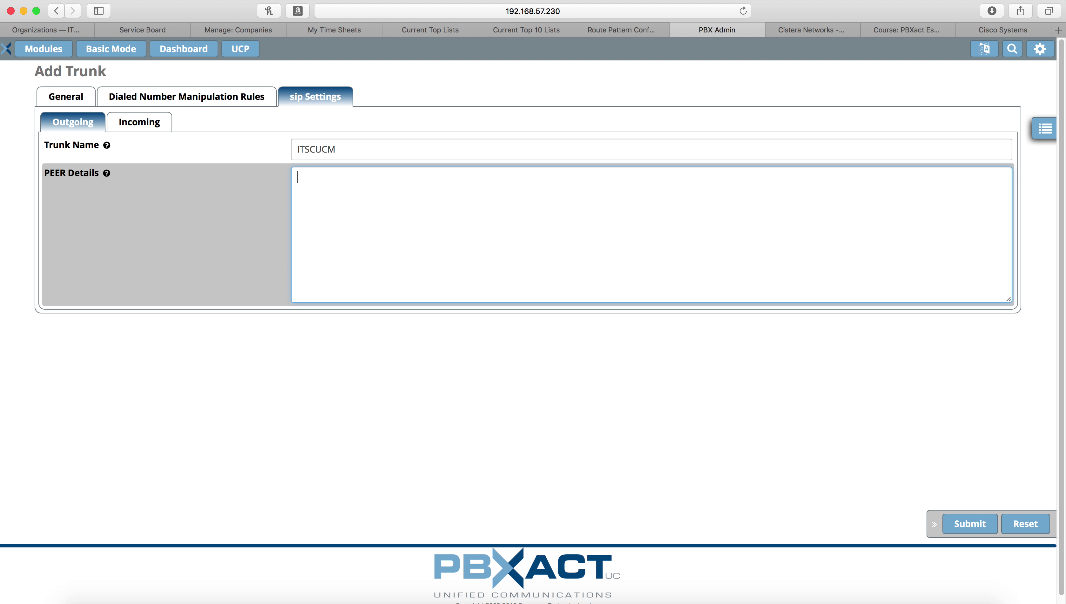
# Step: Enter peer lines context=from-internal, host=192.168.7.30, type=friend, qualify=yes and dtmfmode=rfc2833
pyautogui.write('context=from-internal')
pyautogui.press('Return')
pyautogui.write('host-')
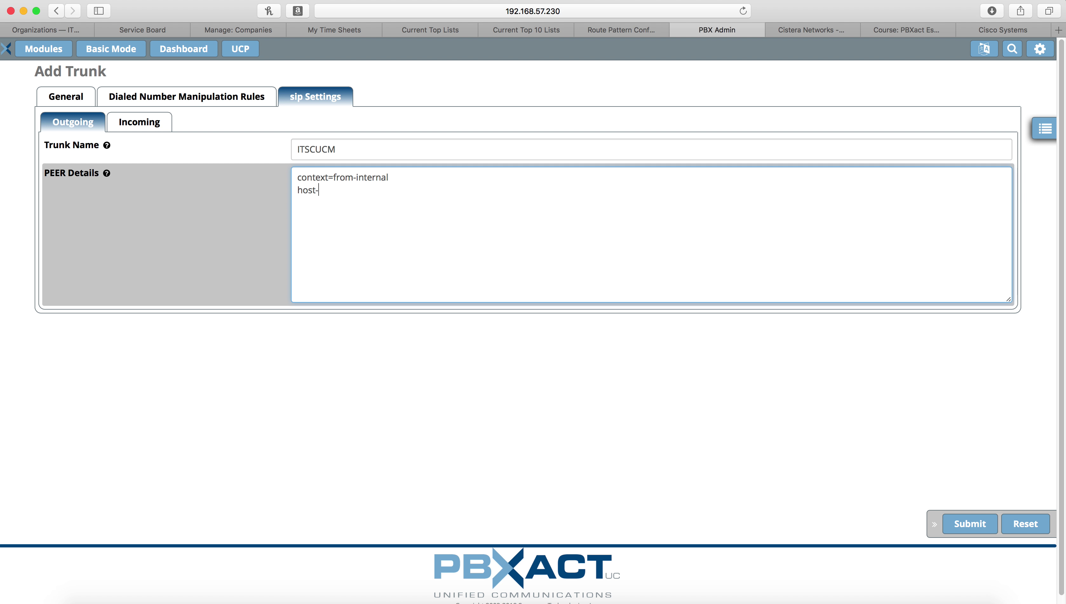
pyautogui.press('BackSpace')
pyautogui.write('=192.168.7.30')
pyautogui.press('Return')
pyautogui.write('type-')
pyautogui.press('BackSpace')
pyautogui.write('=friend')
pyautogui.press('Return')
pyautogui.write('qualify')
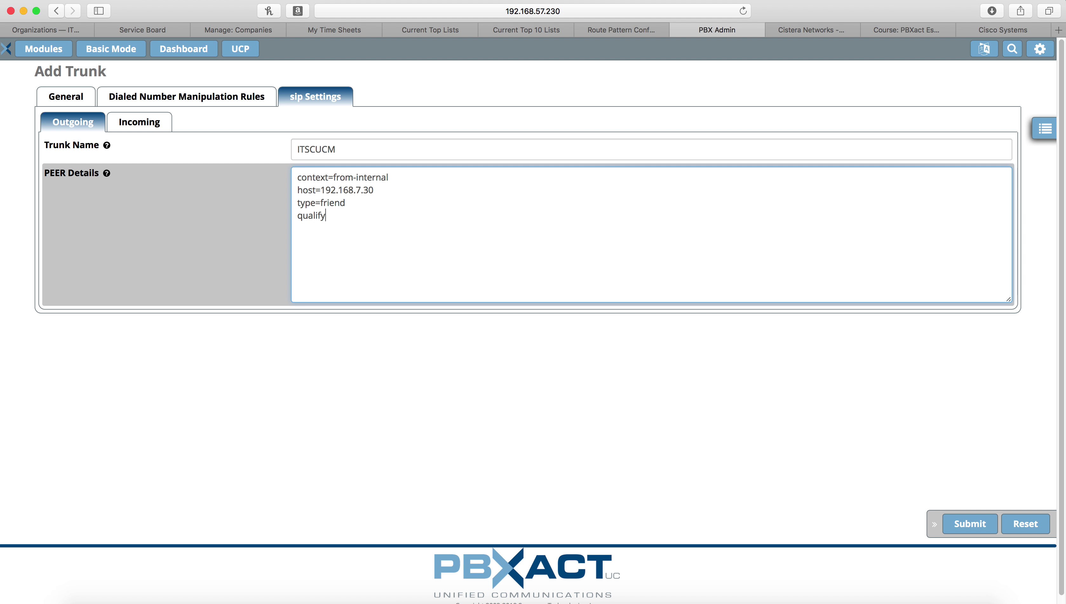
pyautogui.write('=yes')
pyautogui.press('Return')
pyautogui.write('dtmfmode=rfc28333')
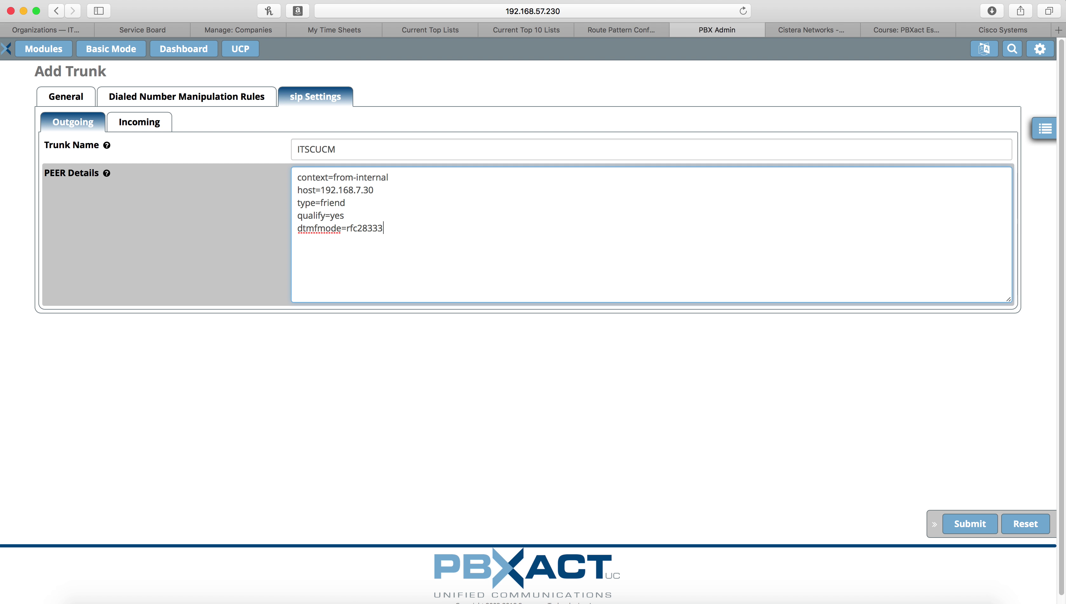
pyautogui.press('BackSpace')
# Step: Add peer lines disallow=all, allow=ulaw&alaw, nat=no, insecure=very and port=5060
pyautogui.press('Return')
pyautogui.write('dia')
pyautogui.press('BackSpace')
pyautogui.write('sallow=all')
pyautogui.press('Return')
pyautogui.write('allow=ulaw&')
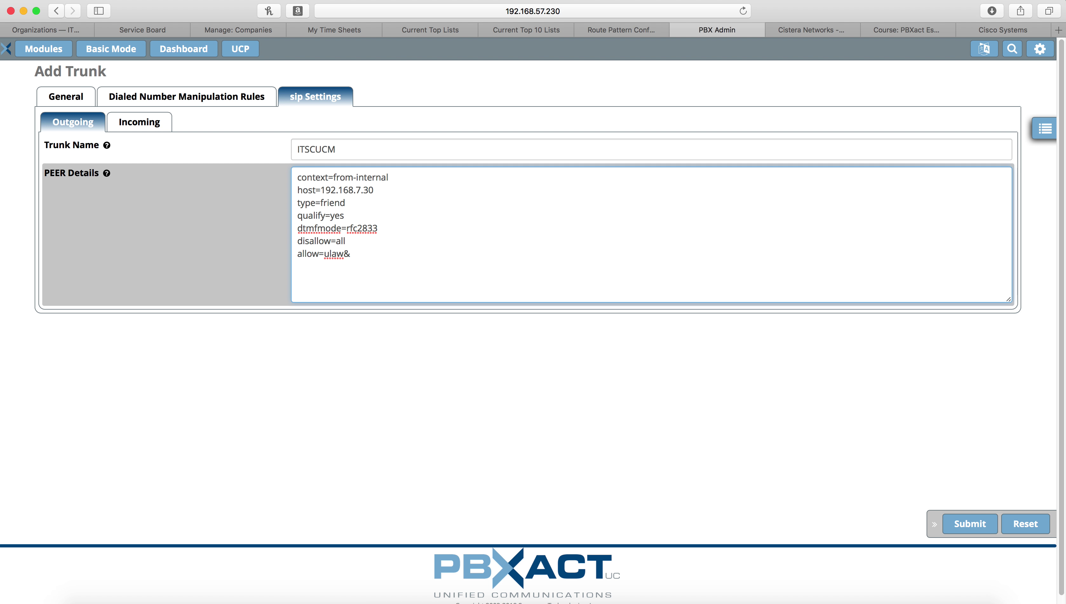
pyautogui.write('alaw')
pyautogui.press('Return')
pyautogui.write('nat=no ')
pyautogui.write('insecure=')
pyautogui.write('very')
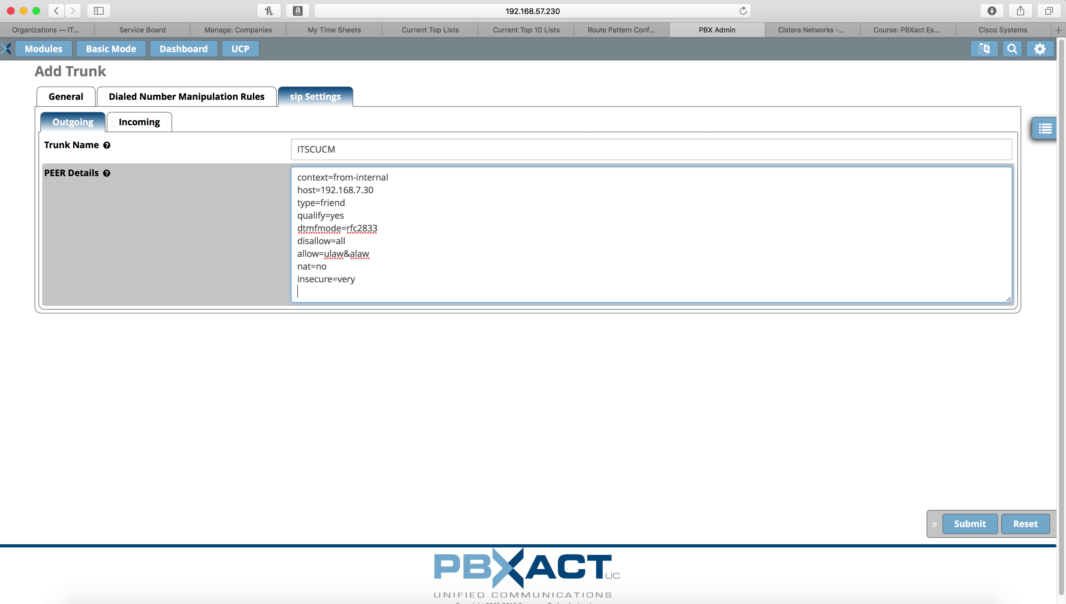
pyautogui.write('poert')
pyautogui.press('BackSpace')
pyautogui.press('BackSpace')
pyautogui.write('rt-')
pyautogui.press('BackSpace')
pyautogui.press('BackSpace')
pyautogui.press('BackSpace')
pyautogui.write('rt=5060')
# Step: Set the incoming USER Context to ITSCUCM-in and clear the sample USER Details
pyautogui.click(139, 121)
pyautogui.click(372, 143)
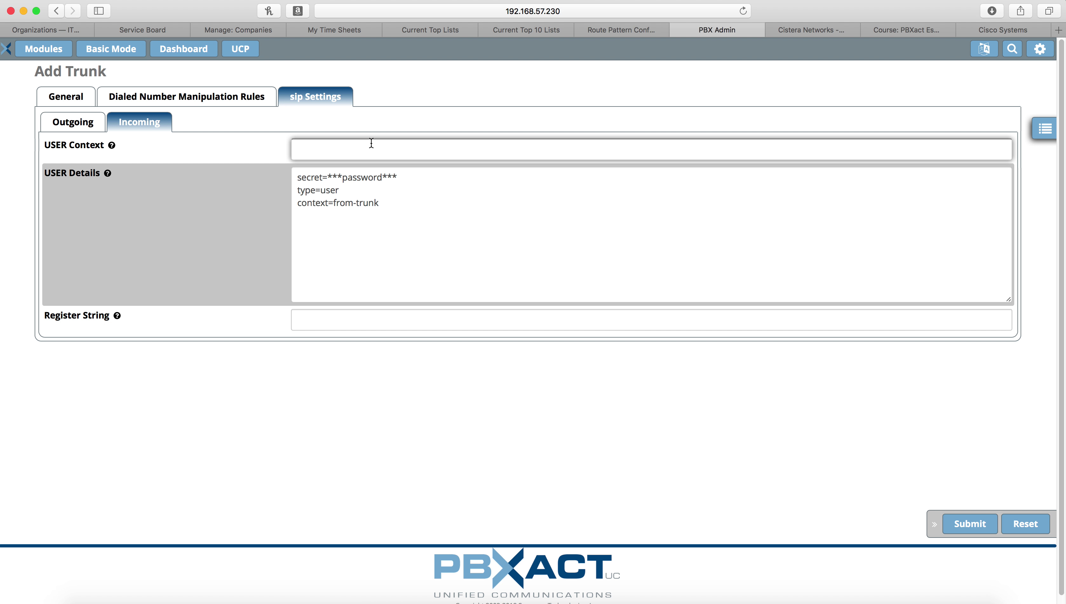
pyautogui.write('ITSCUCM-in')
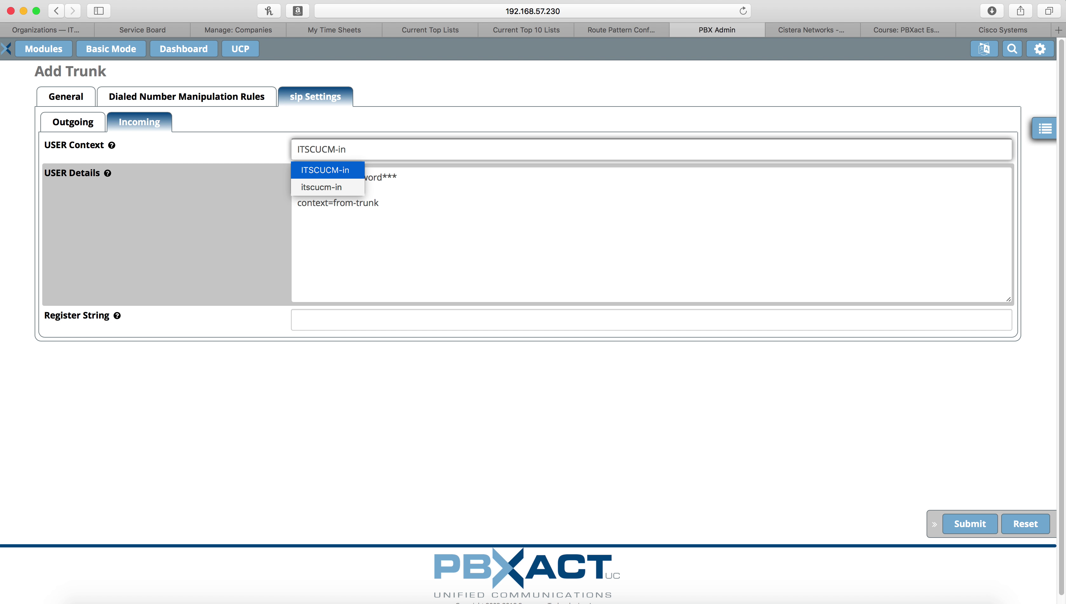
pyautogui.press('Tab')
pyautogui.press('super+a')
pyautogui.press('BackSpace')
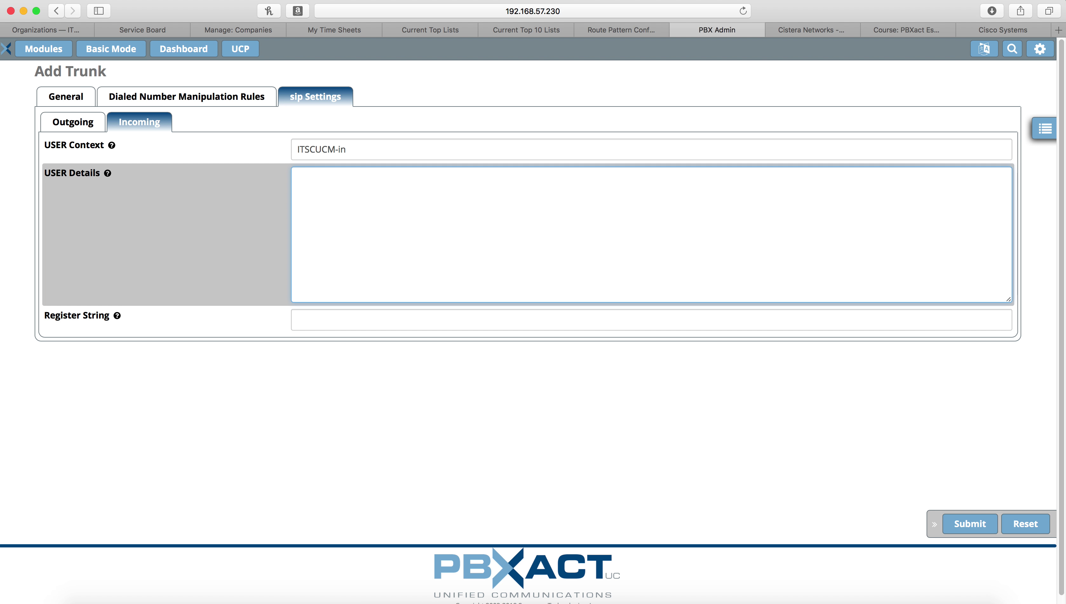
# Step: Enter user lines type=firend, context=fromt-trunk, host=192.168.7.30 and dtmfmode=rfc2833
pyautogui.write('type=firend')
pyautogui.press('Return')
pyautogui.write('context=from')
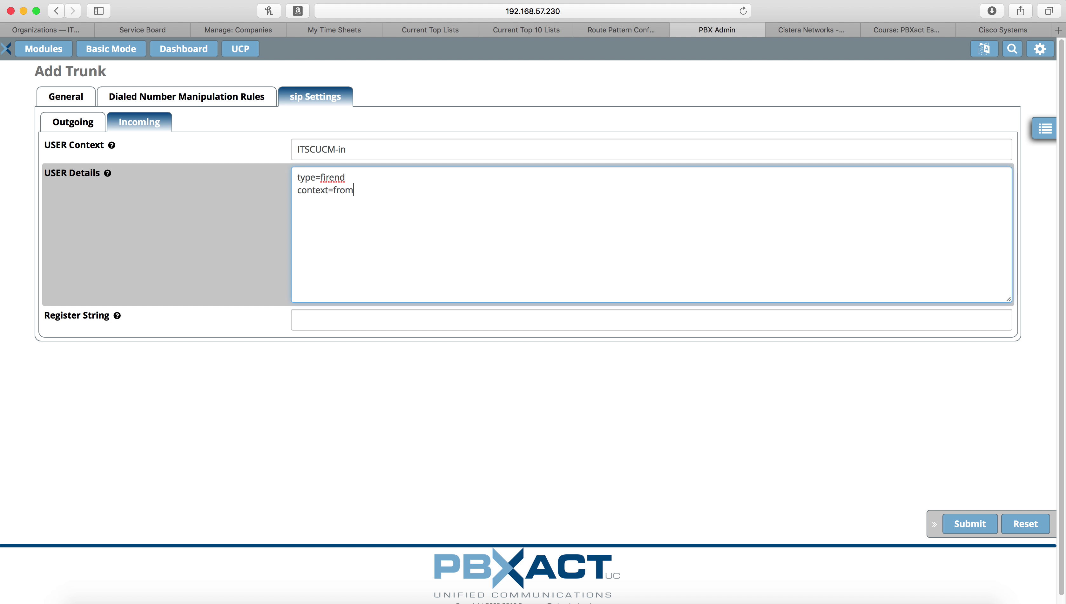
pyautogui.write('t-trunk')
pyautogui.press('Return')
pyautogui.write('host=192.168.7.30')
pyautogui.press('Return')
pyautogui.write('dtmfmode=rfc2833')
# Step: Add user lines disallow=all, allow=ulaw&alaw, nat=no, canreinvite=no and qualify=yes
pyautogui.press('Return')
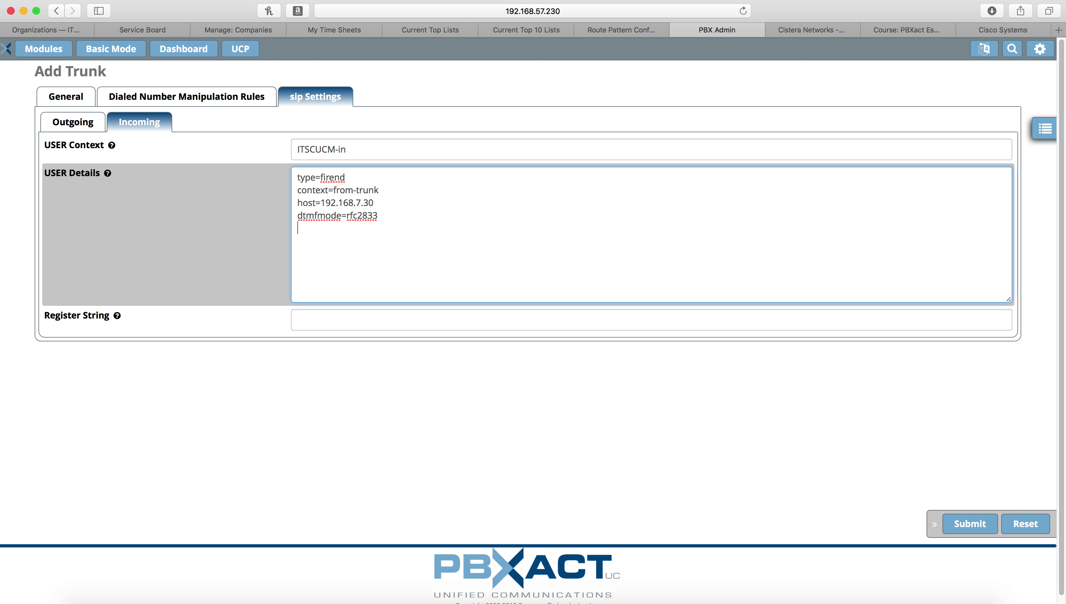
pyautogui.write('disallo')
pyautogui.click(298, 320)
pyautogui.hotkey('shift', 'Tab')
pyautogui.click(385, 237)
pyautogui.write('w=')
pyautogui.write('all')
pyautogui.press('Return')
pyautogui.write('allow=ulaw&alaw')
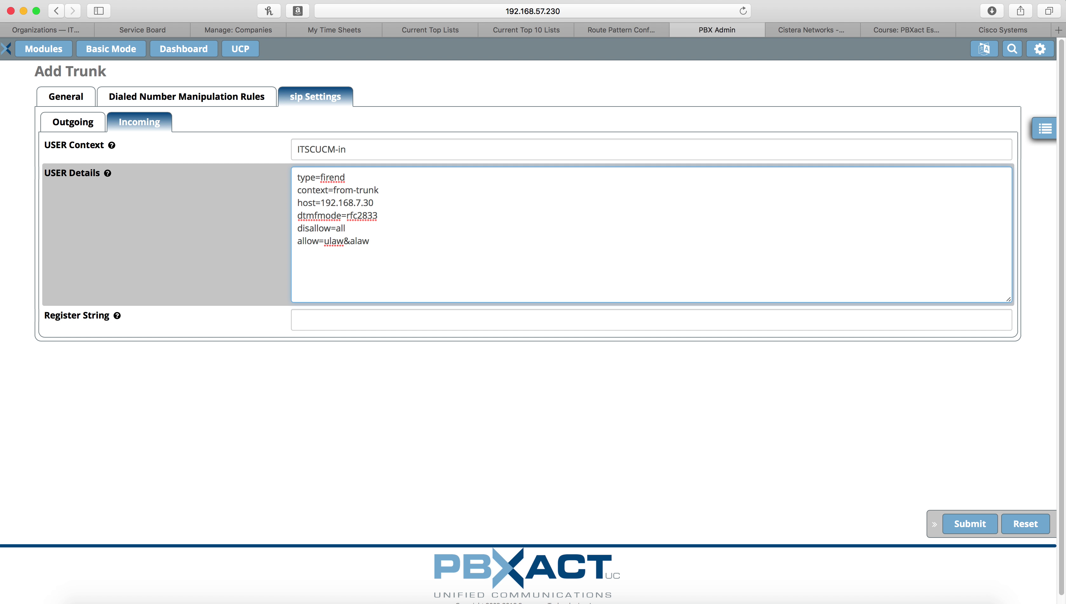
pyautogui.press('Return')
pyautogui.write('nat=no')
pyautogui.press('Return')
pyautogui.write('canreinvite=no')
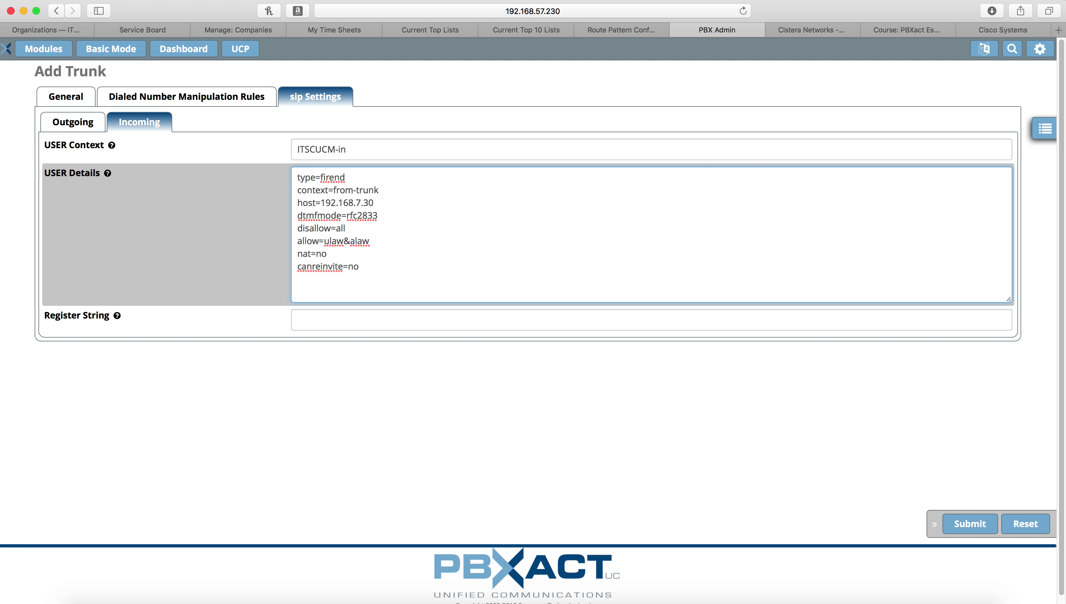
pyautogui.write('qualify=yes')
# Step: Submit the ITSCUCM trunk, accept the Outbound CallerID warning, and go to Outbound Routes
pyautogui.click(70, 122)
pyautogui.click(66, 96)
pyautogui.click(304, 98)
pyautogui.click(985, 526)
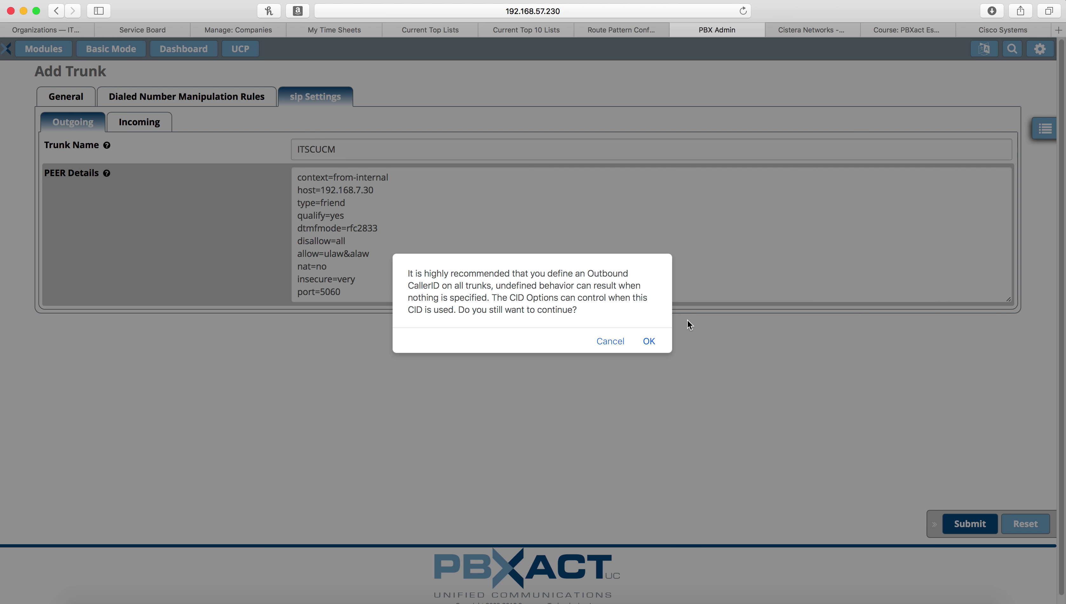
pyautogui.click(650, 342)
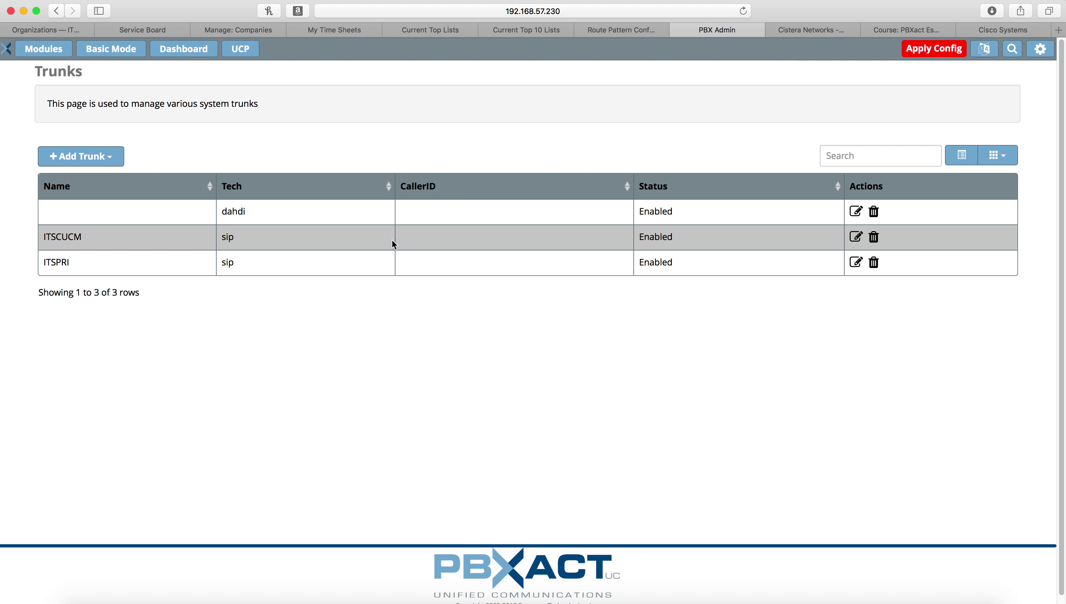
pyautogui.click(38, 51)
pyautogui.click(547, 143)
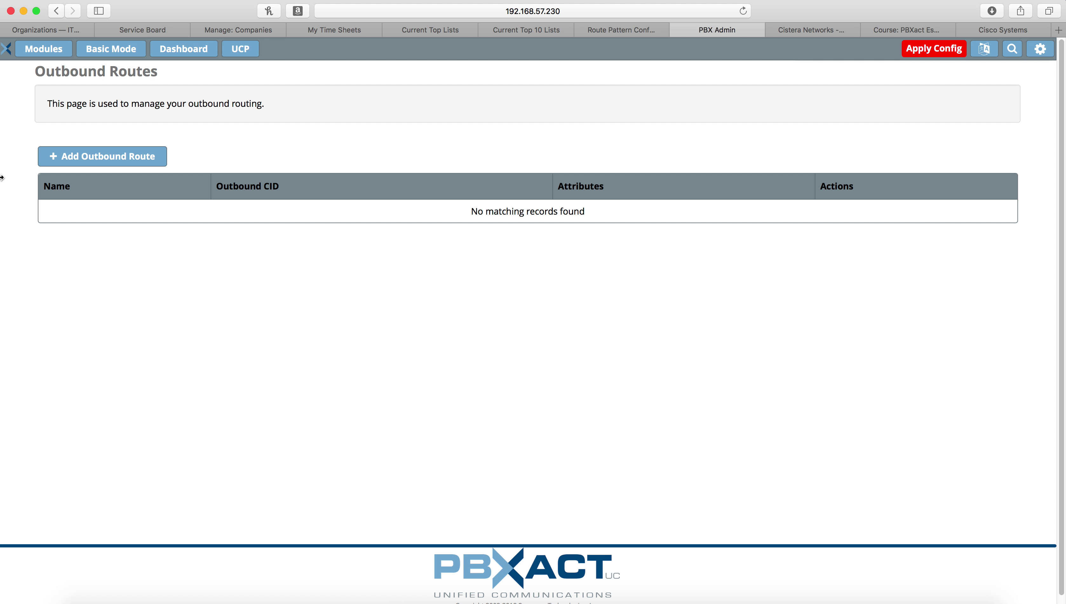
# Step: Create an outbound route named ITSCUCM using the ITSCUCM trunk first in sequence
pyautogui.click(94, 158)
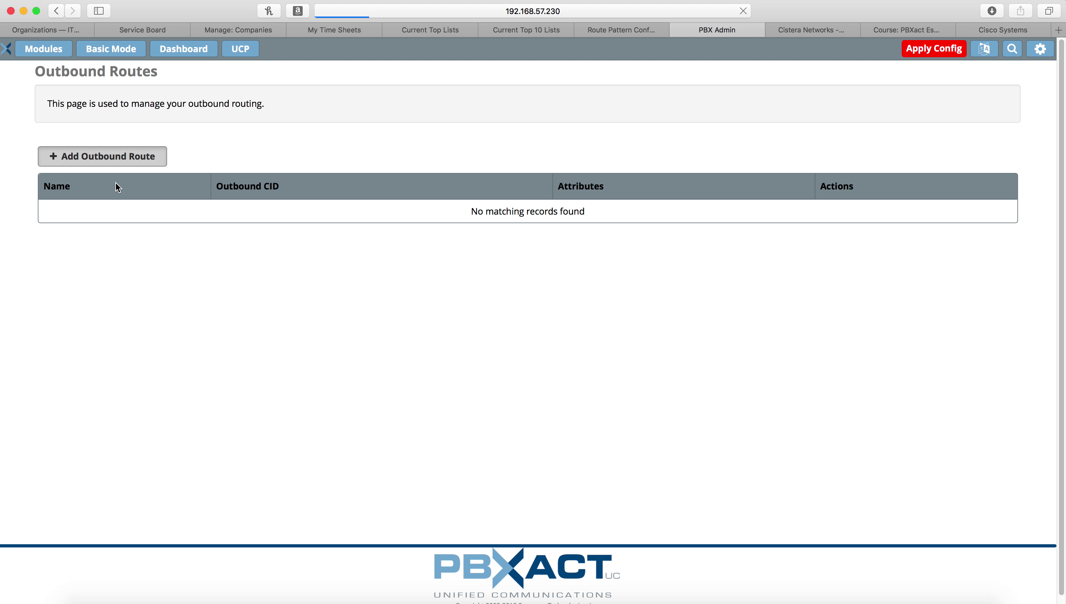
pyautogui.click(633, 145)
pyautogui.write('ITSCUCM')
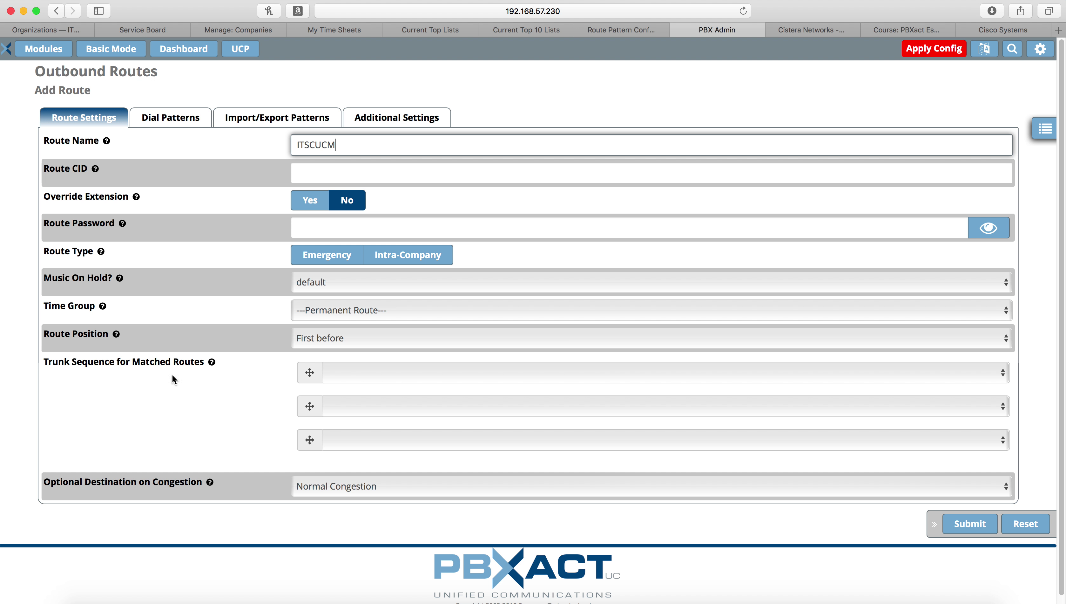
pyautogui.moveTo(212, 362)
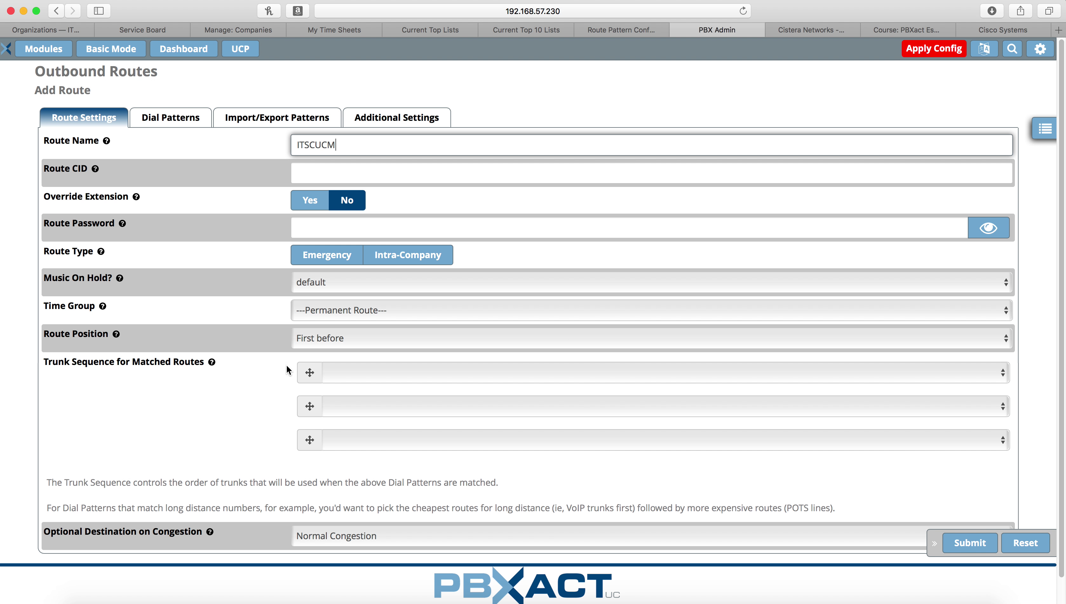
pyautogui.click(375, 372)
pyautogui.click(365, 408)
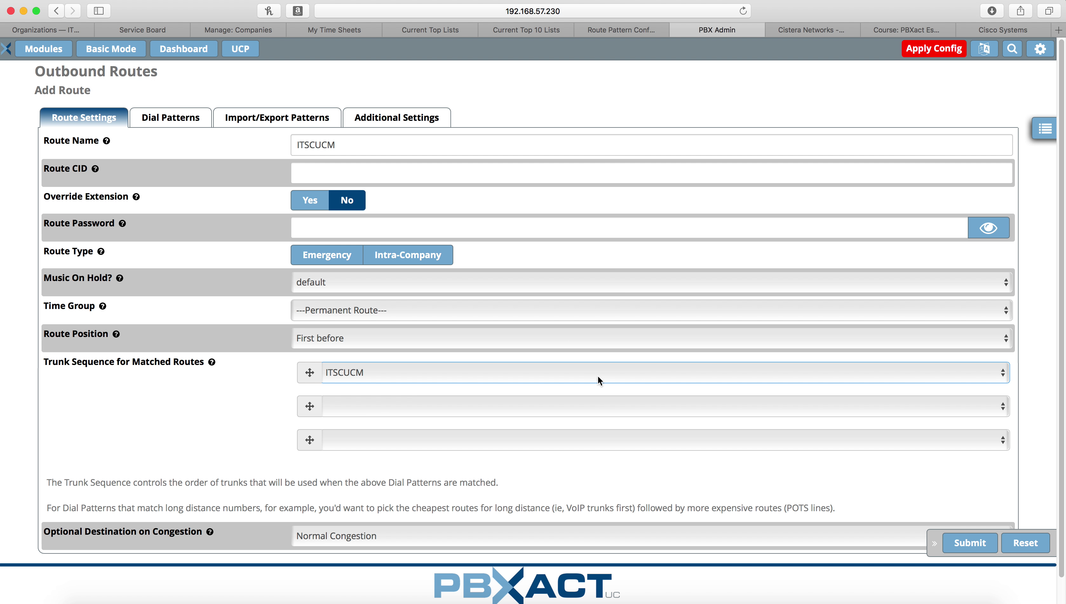
# Step: Give the route the dial match pattern 5XXX and submit it
pyautogui.click(166, 121)
pyautogui.click(532, 279)
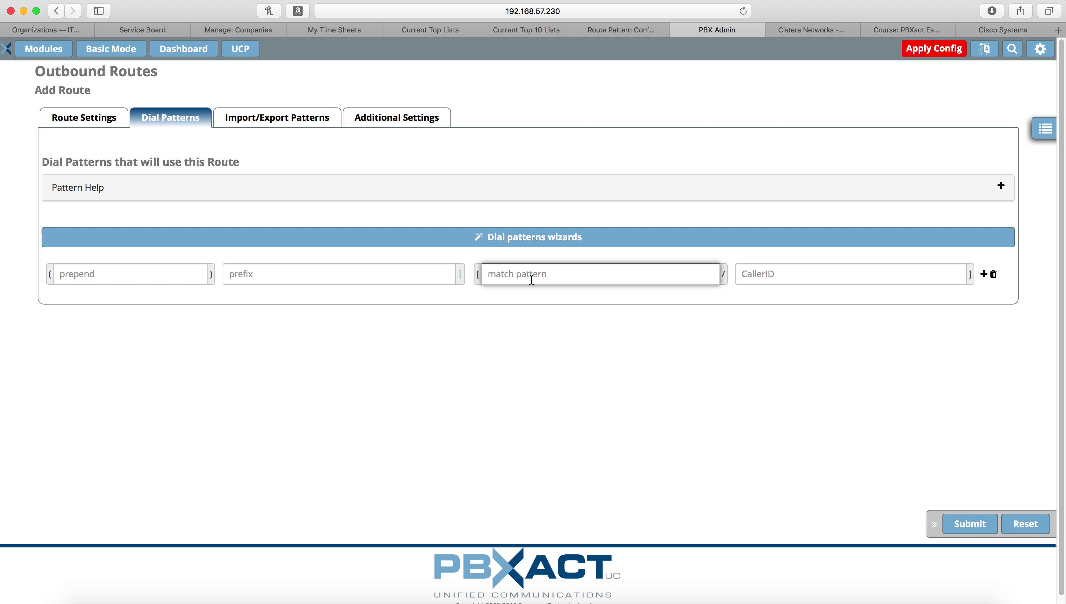
pyautogui.write('5XXX')
pyautogui.click(984, 524)
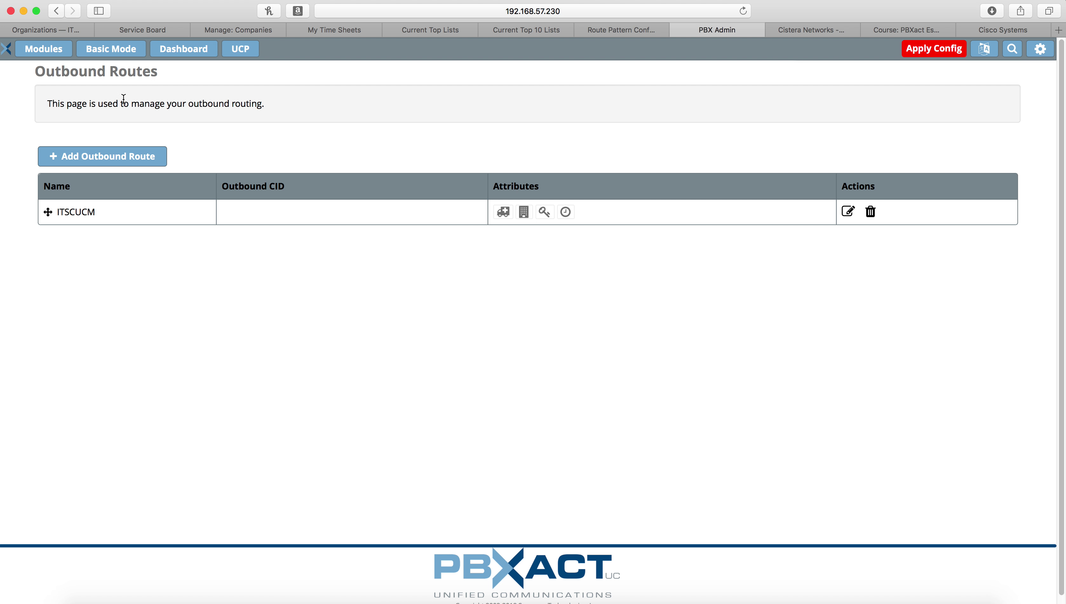
# Step: In the testing Class of Service, move route ITSCUCM from Deny to Allow
pyautogui.click(43, 49)
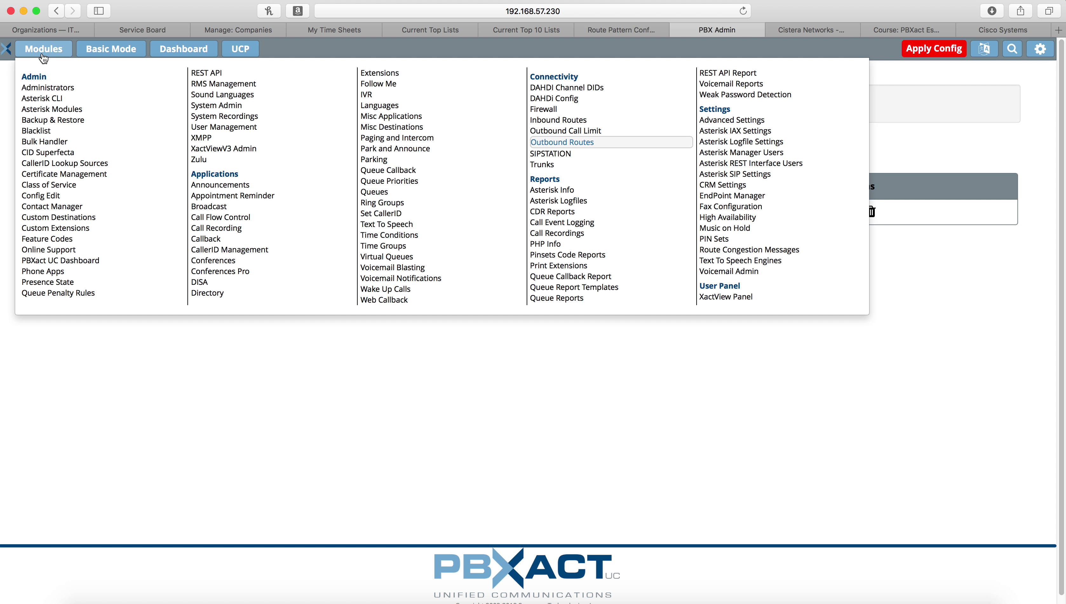
pyautogui.click(57, 185)
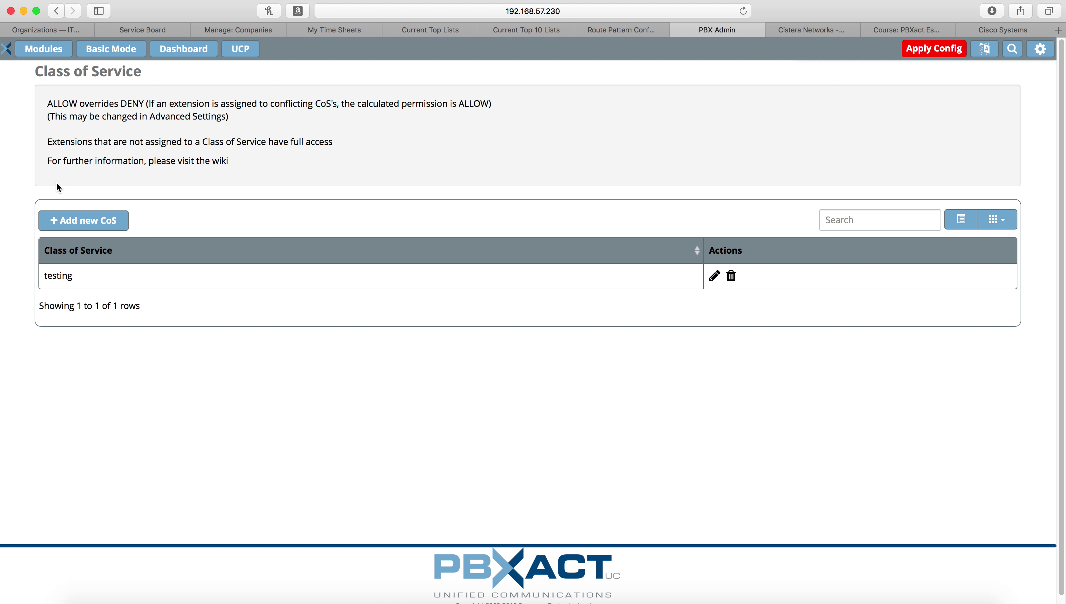
pyautogui.click(714, 277)
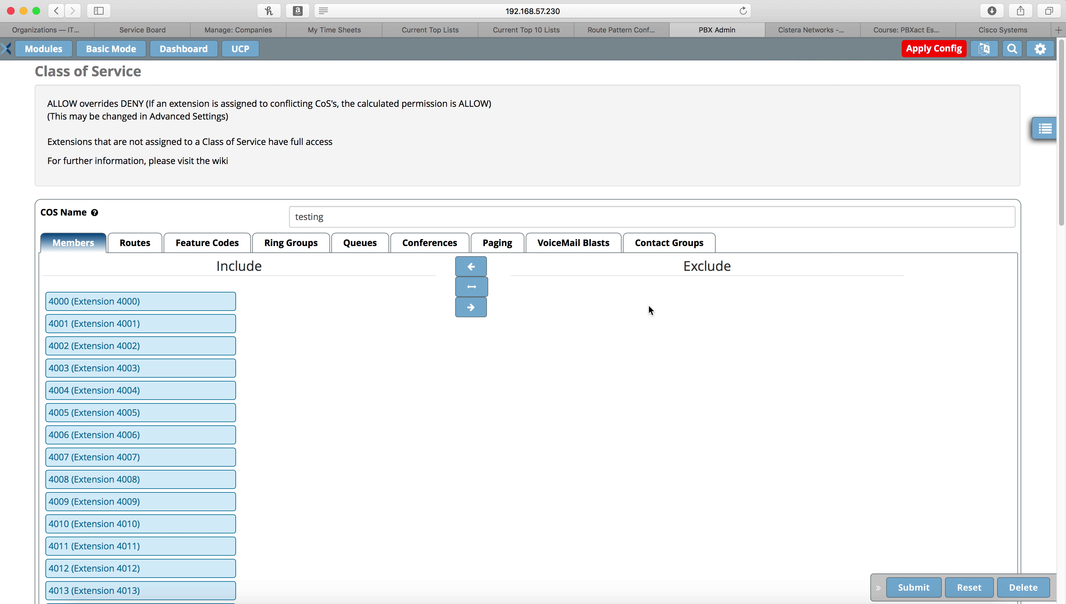
pyautogui.click(137, 245)
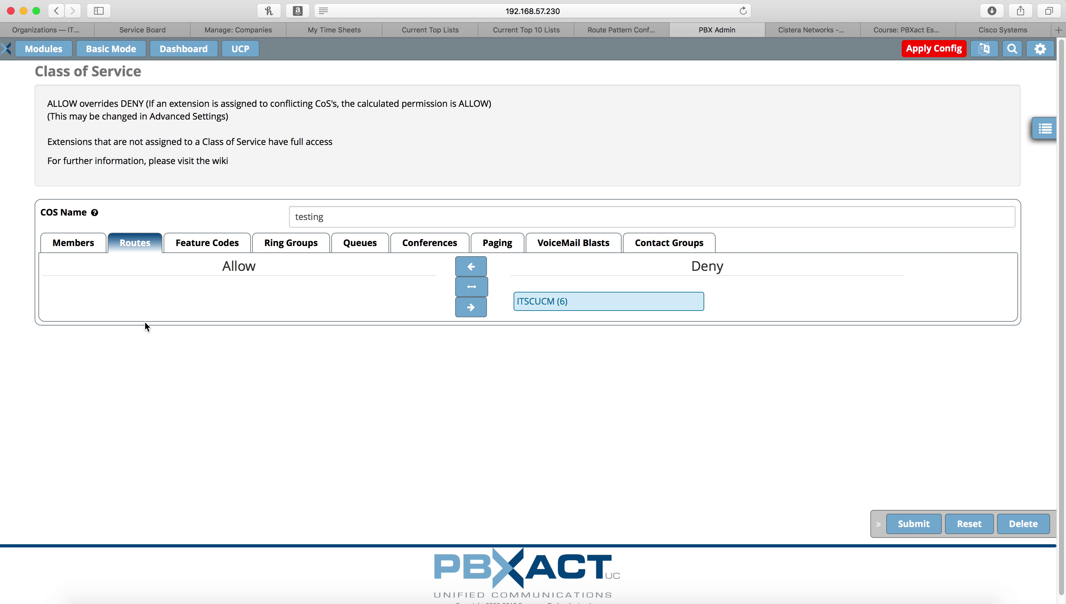
pyautogui.doubleClick(542, 302)
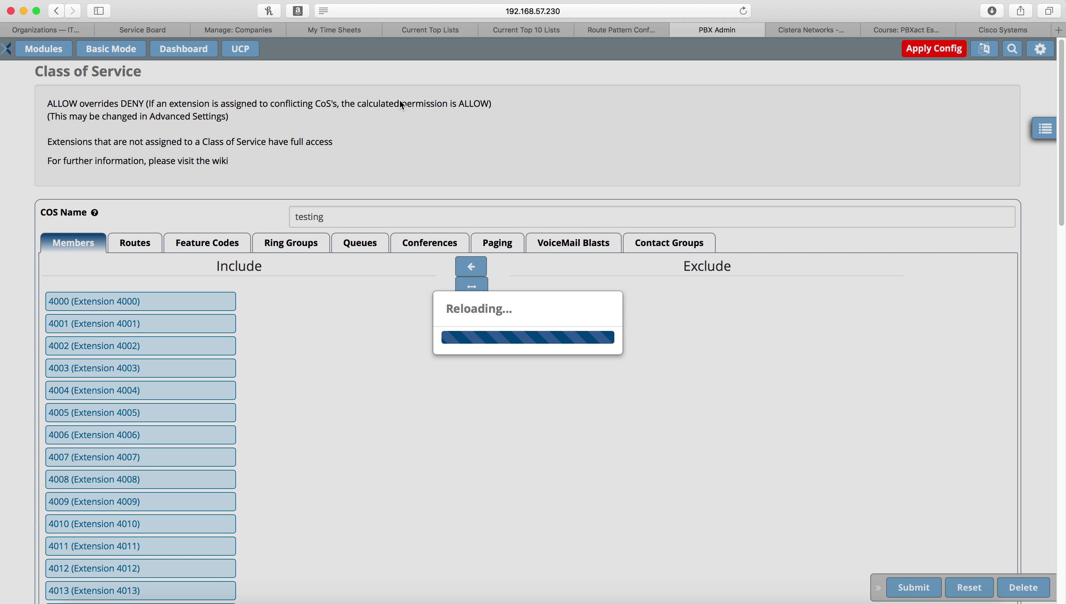
# Step: Reset the Sangoma-PBX trunk from Device > Trunk and refresh the list with Find
pyautogui.click(641, 29)
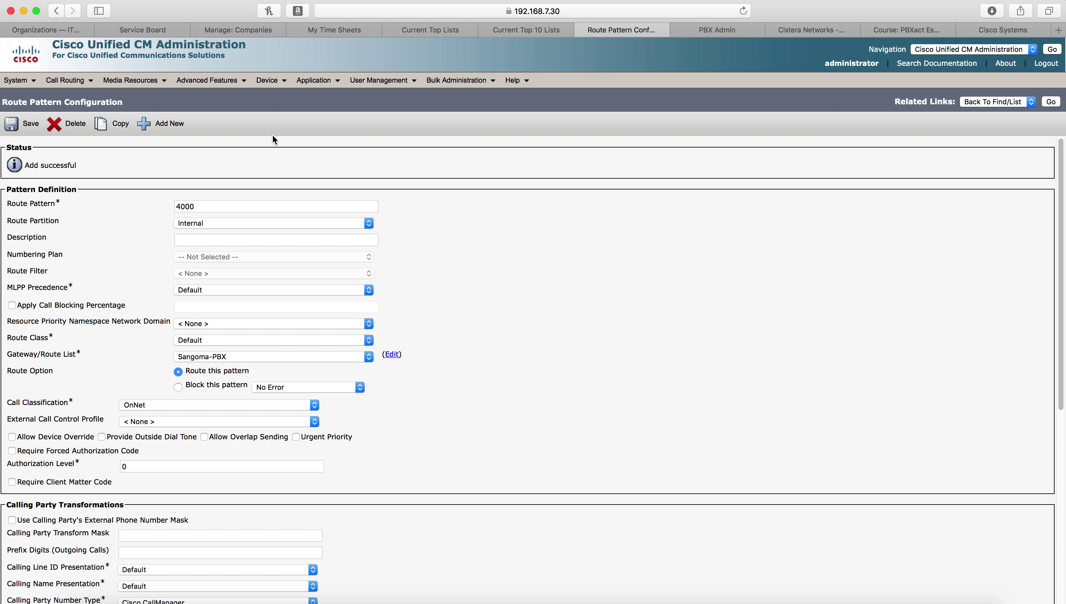
pyautogui.moveTo(270, 80)
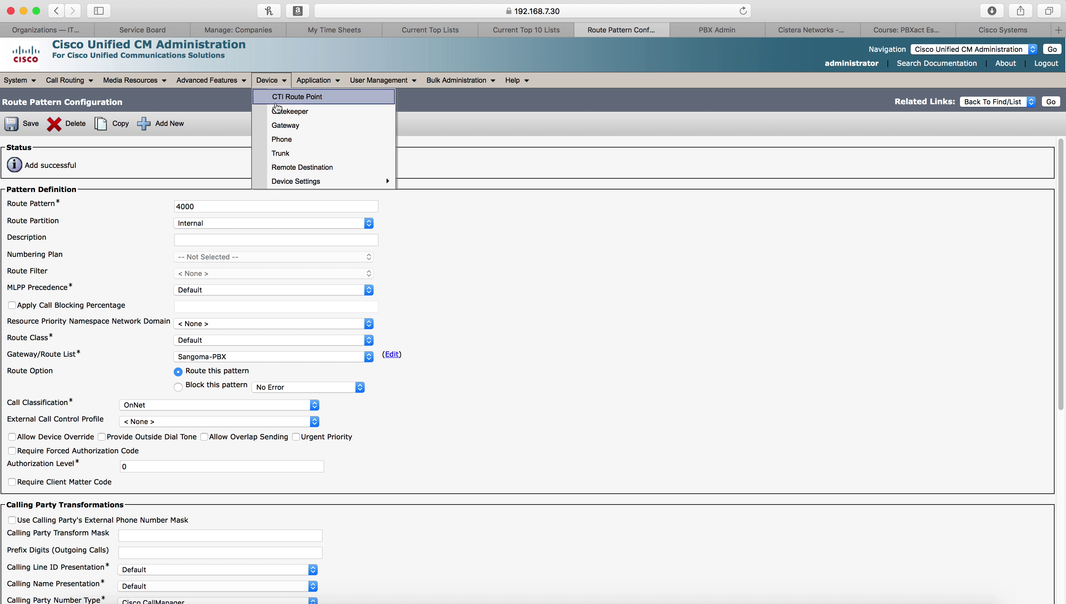
pyautogui.click(282, 152)
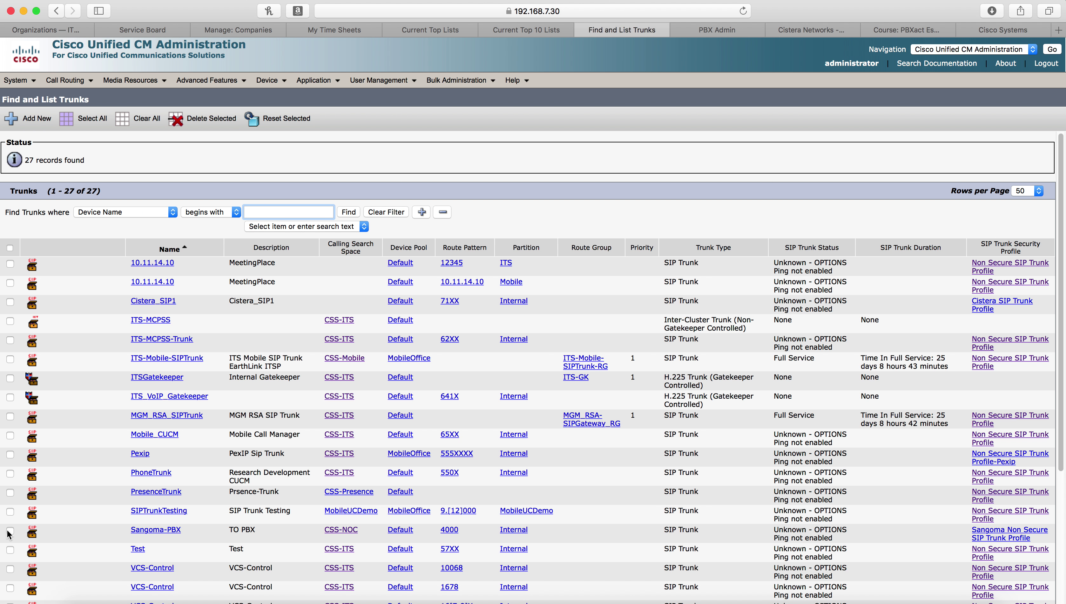
pyautogui.click(10, 531)
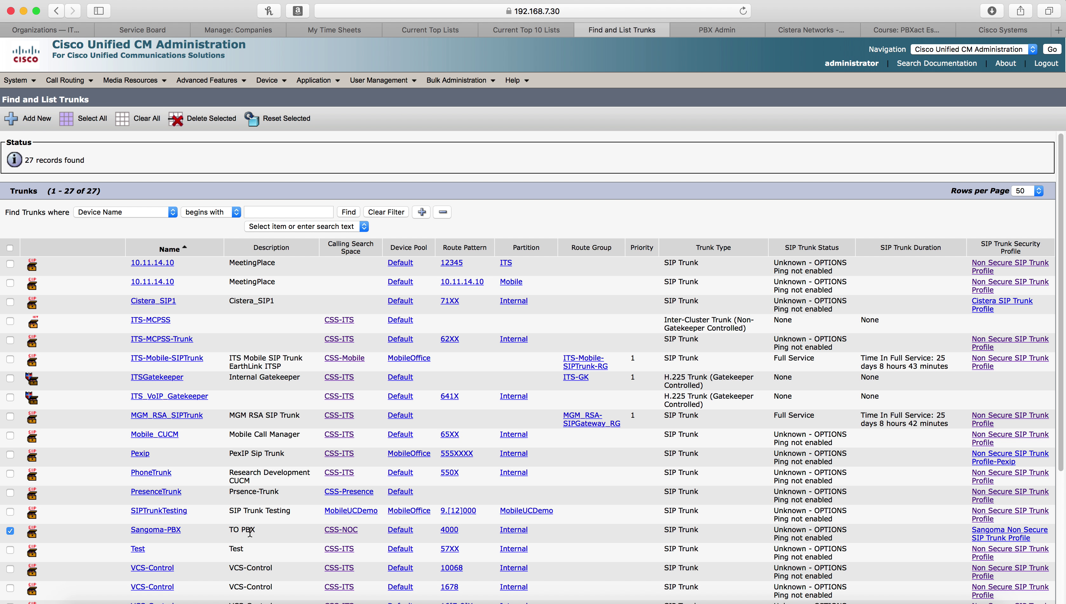
pyautogui.click(277, 119)
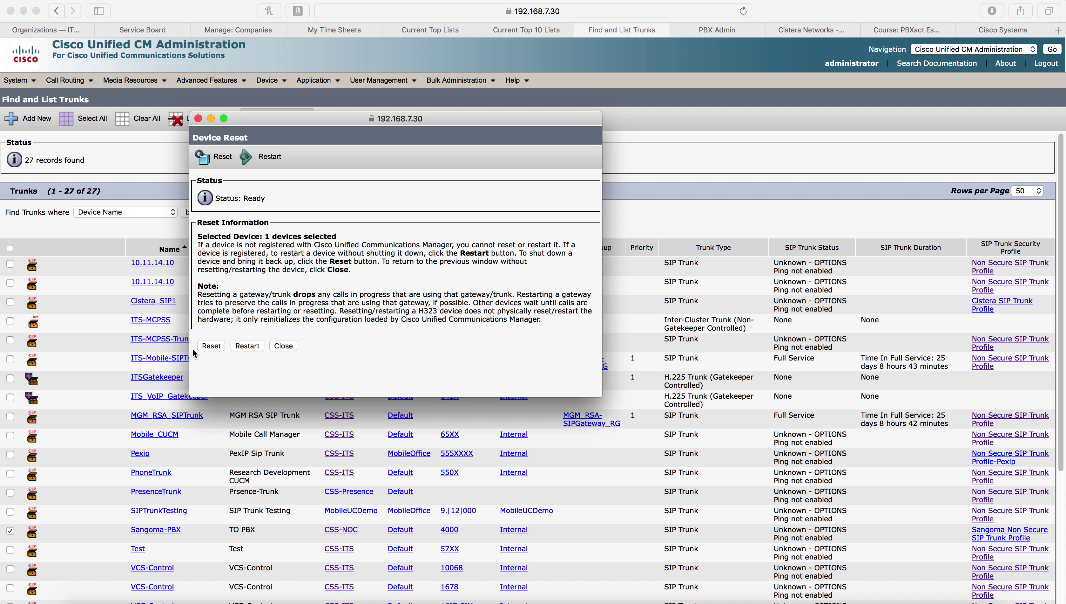
pyautogui.click(210, 346)
pyautogui.click(292, 346)
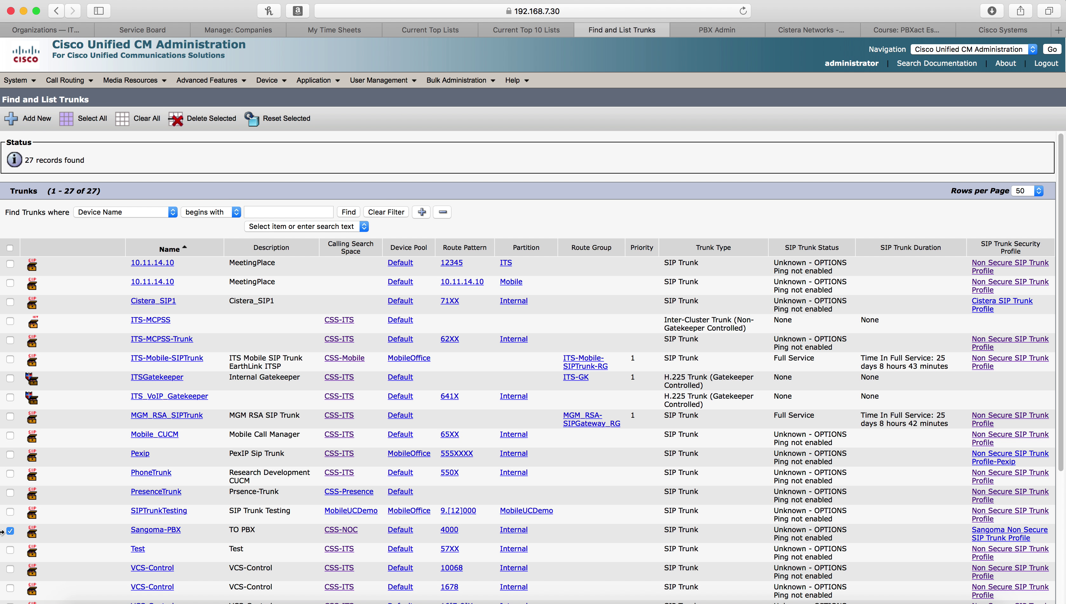
pyautogui.click(10, 530)
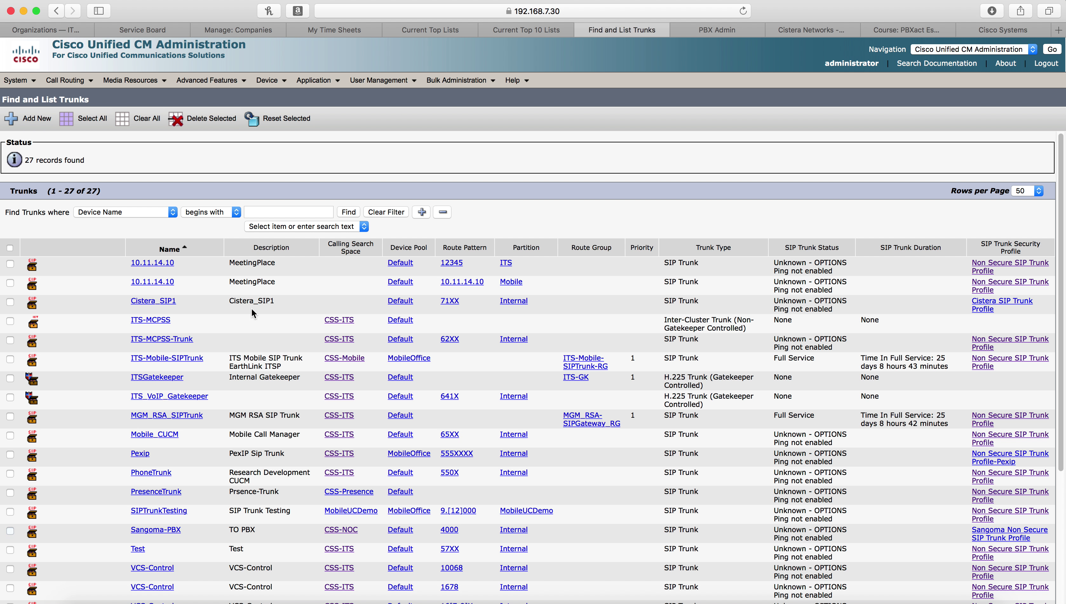
pyautogui.click(351, 212)
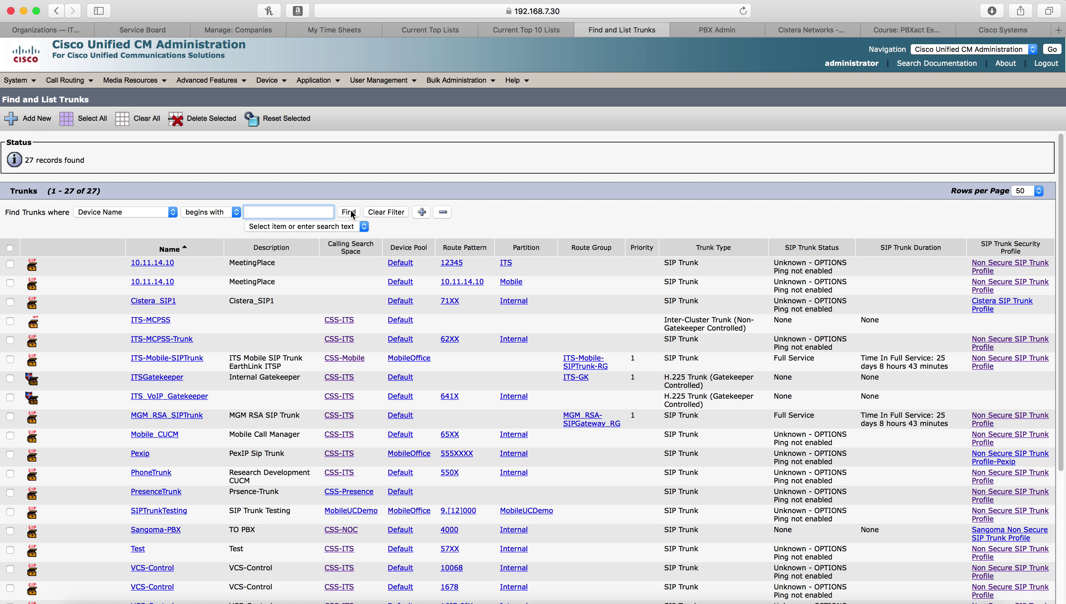
pyautogui.click(350, 212)
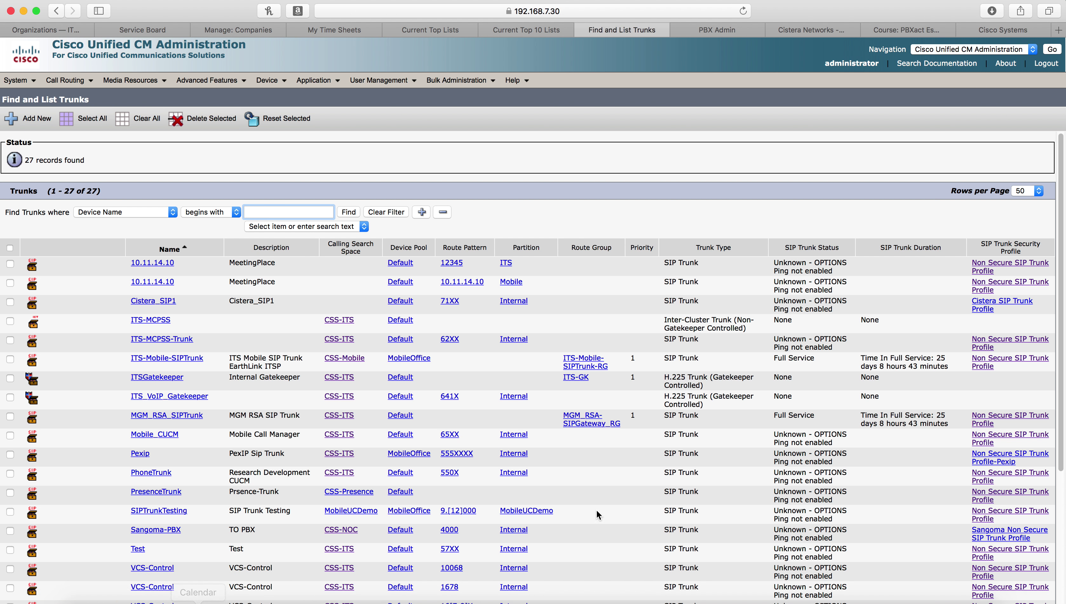
# Step: Open Asterisk Info and show the Chan_Sip Info report
pyautogui.click(726, 30)
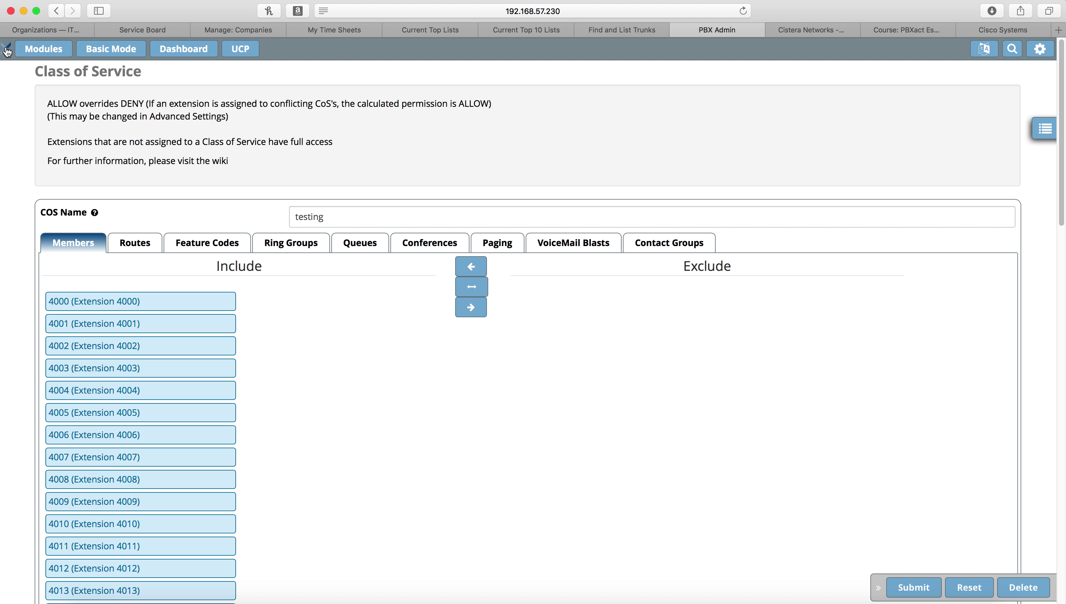
pyautogui.click(30, 50)
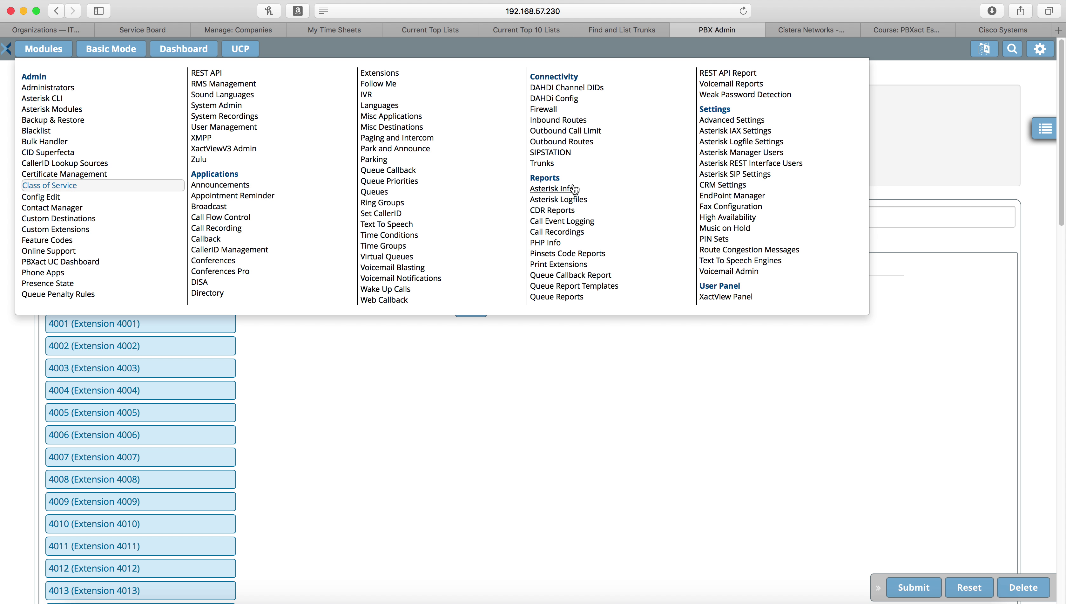
pyautogui.click(574, 189)
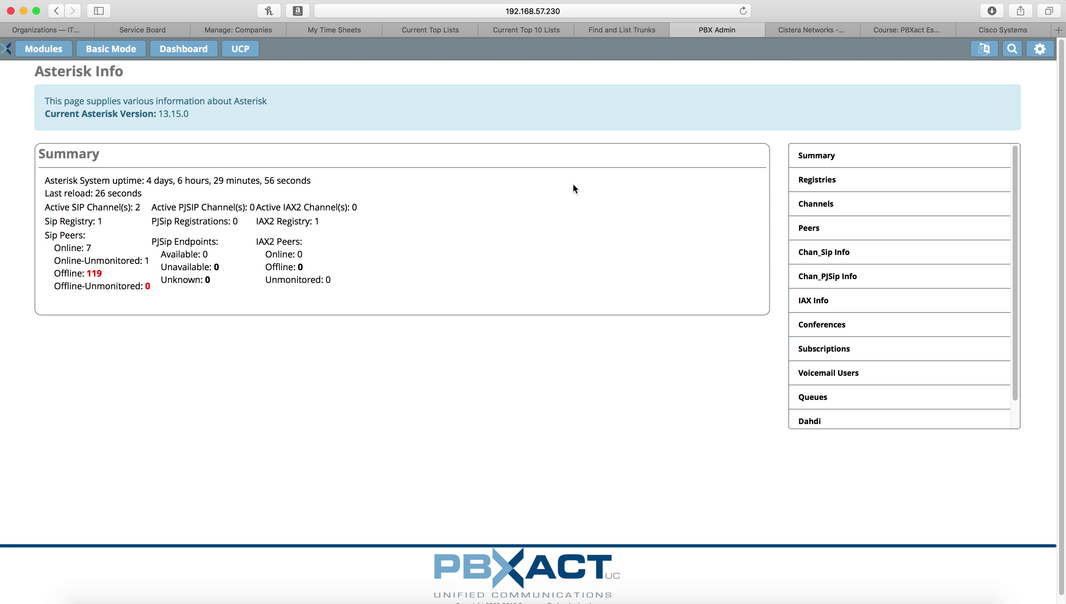
pyautogui.click(900, 258)
# Step: Find and highlight the ITSCUCM peer at 192.168.7.30:5060 reporting OK
pyautogui.scroll(-20, 549, 330)
pyautogui.scroll(-20, 547, 340)
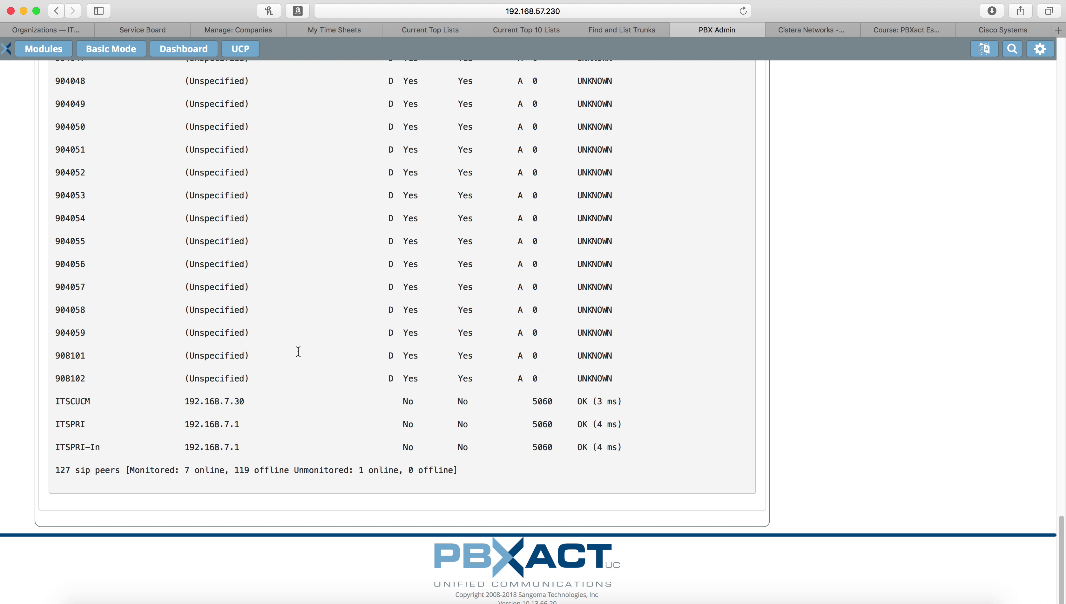
pyautogui.scroll(20, 298, 352)
pyautogui.scroll(-20, 298, 351)
pyautogui.moveTo(65, 400); pyautogui.dragTo(641, 403)
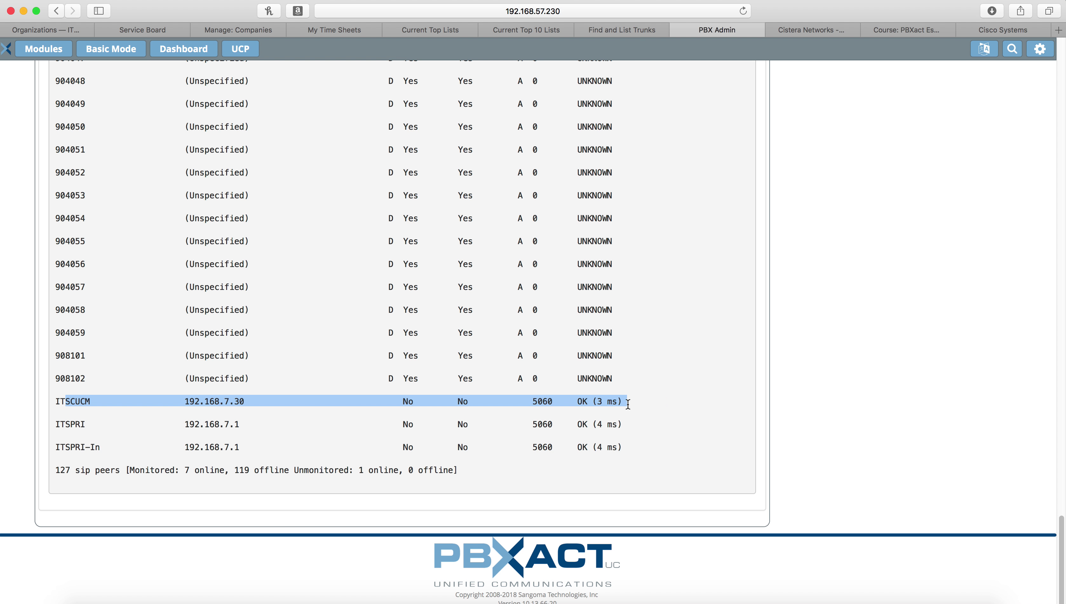
pyautogui.scroll(20, 297, 408)
pyautogui.scroll(20, 297, 408)
pyautogui.scroll(-2, 297, 409)
pyautogui.scroll(10, 296, 408)
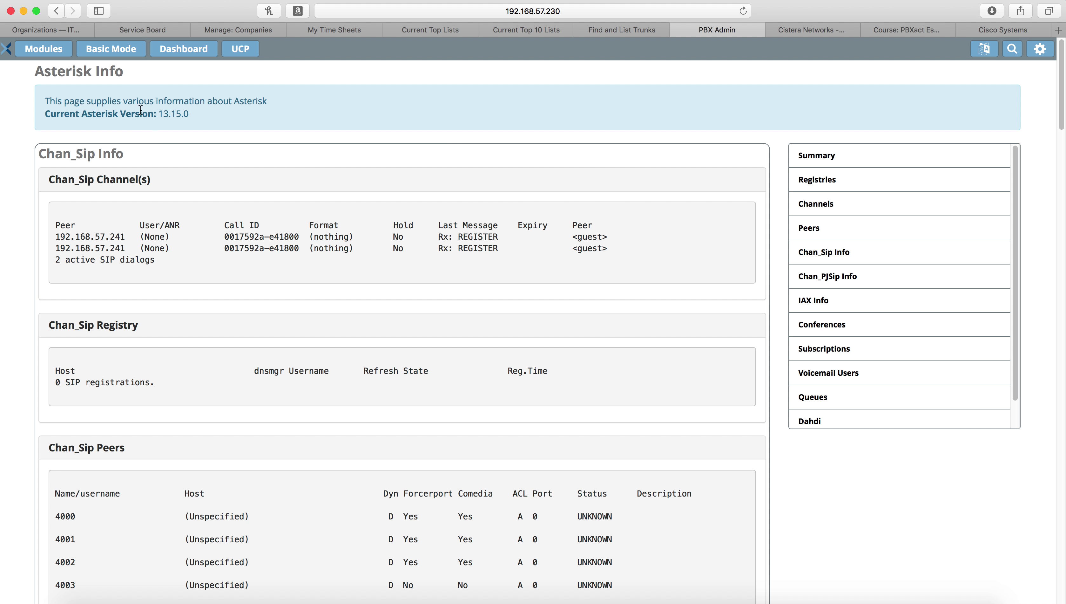
# Step: Edit the ITSCUCM trunk's incoming user details, changing type=firend to type=friend
pyautogui.click(44, 48)
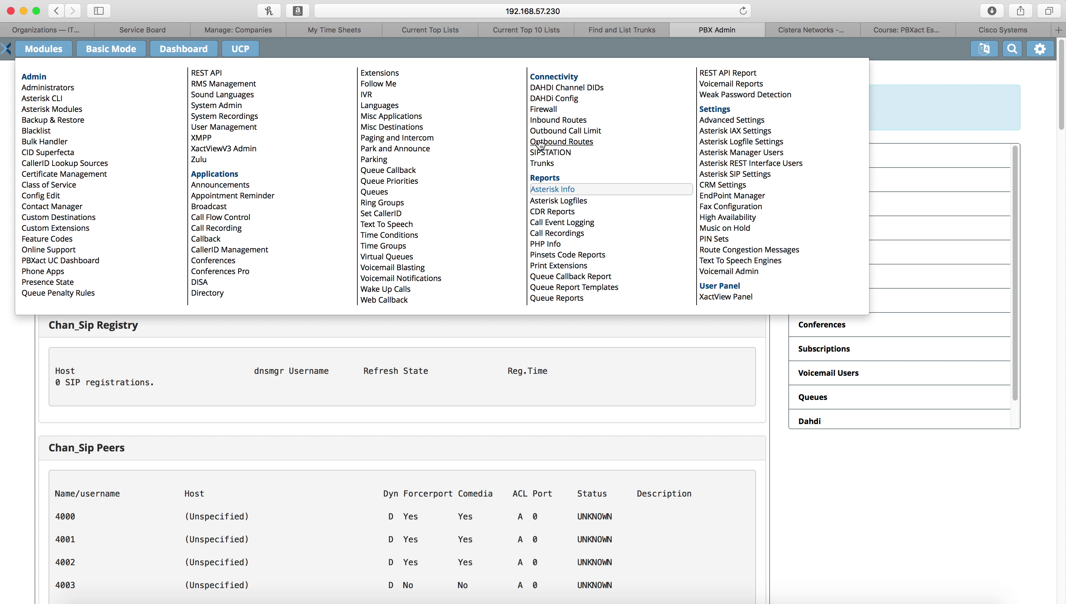
pyautogui.click(541, 164)
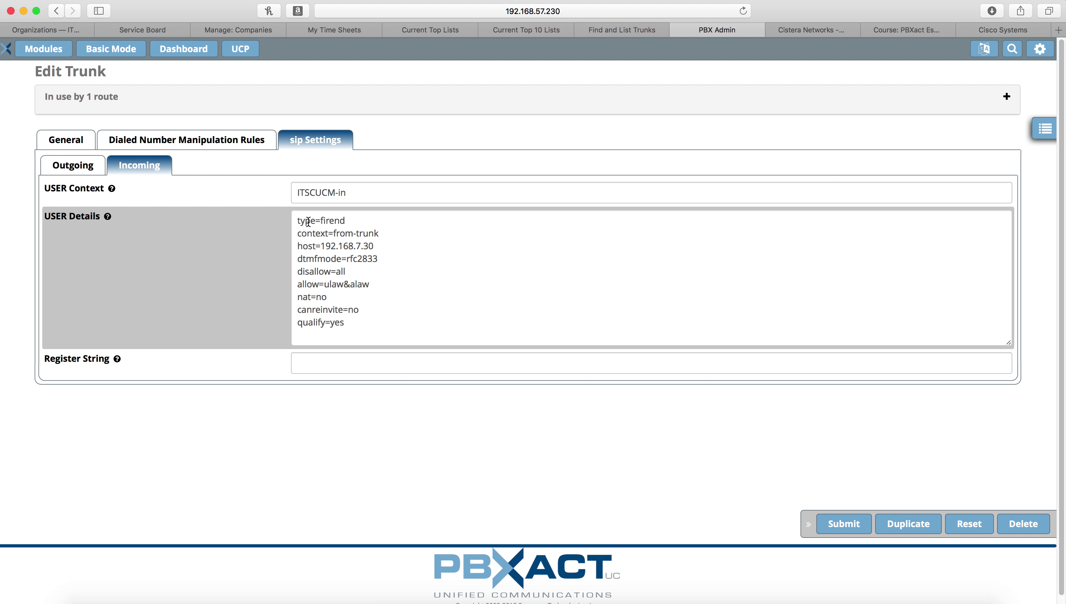
pyautogui.click(336, 220)
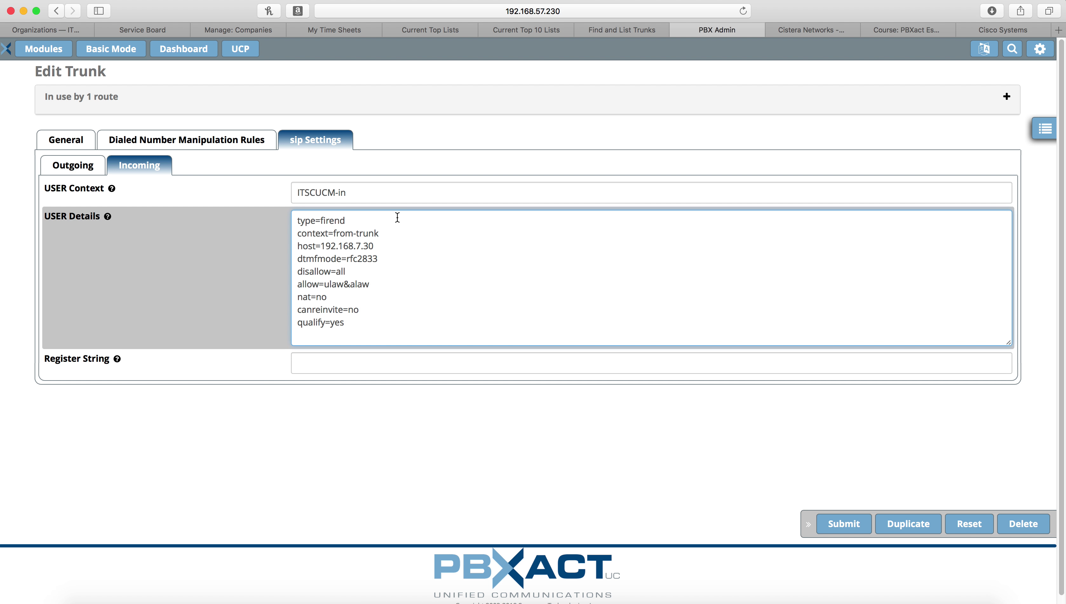
pyautogui.press('Left')
pyautogui.press('BackSpace')
pyautogui.press('BackSpace')
pyautogui.write('ri')
# Step: Submit the trunk, accept the caller ID warning, and apply the configuration
pyautogui.click(839, 531)
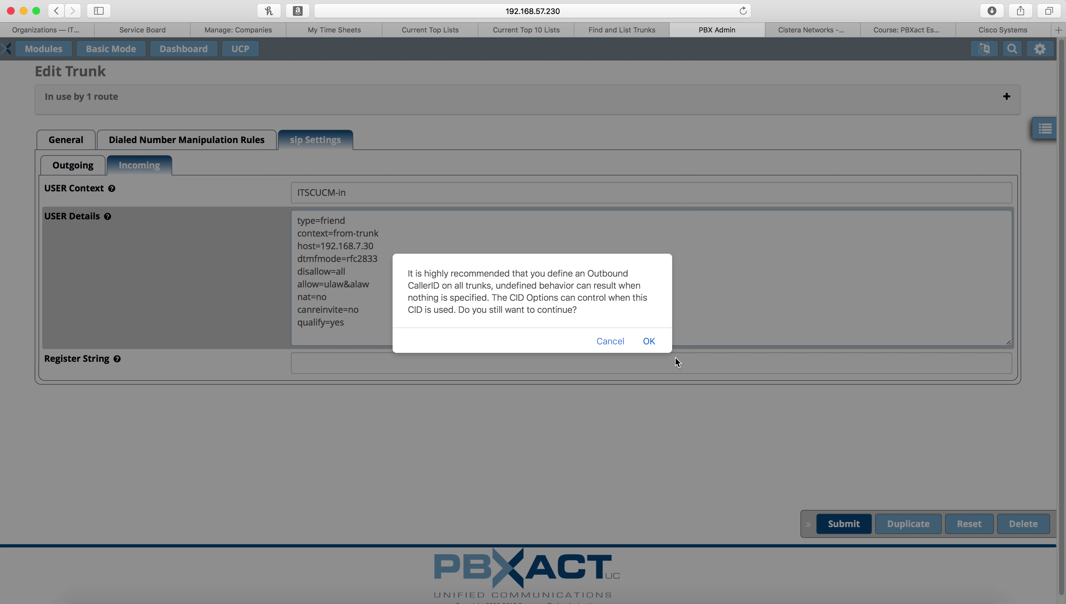
pyautogui.click(649, 341)
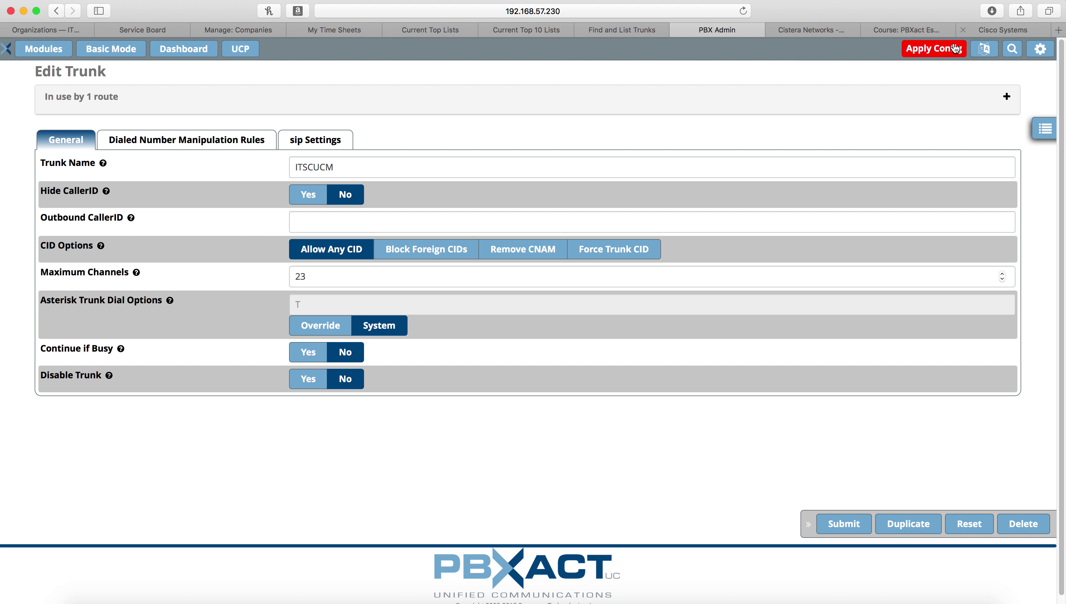
pyautogui.click(956, 49)
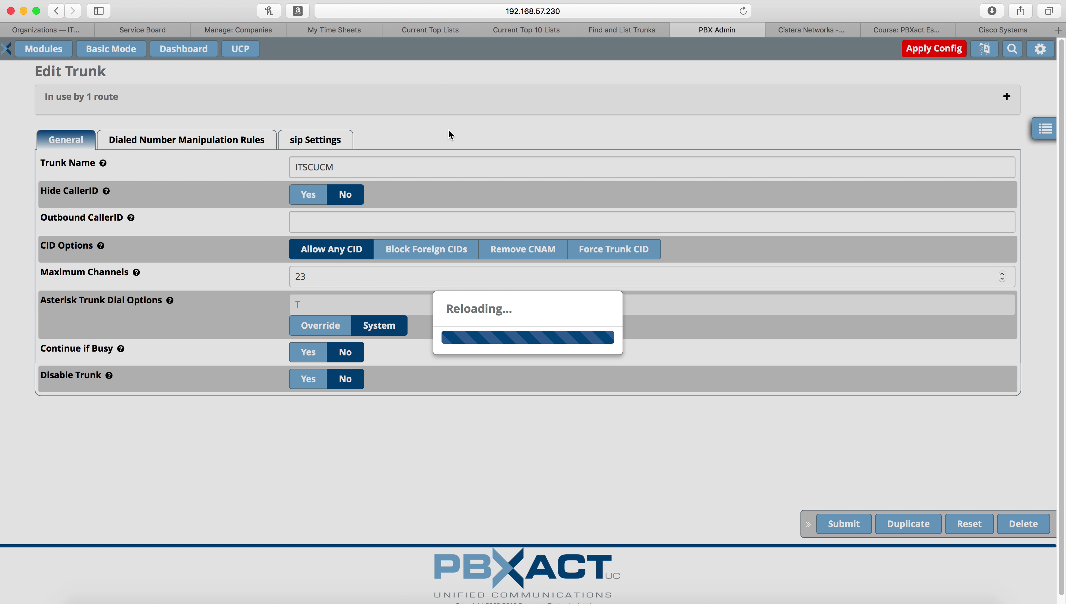
# Step: Reset the Sangoma-PBX trunk again and refresh the trunk list to recheck its status
pyautogui.click(606, 31)
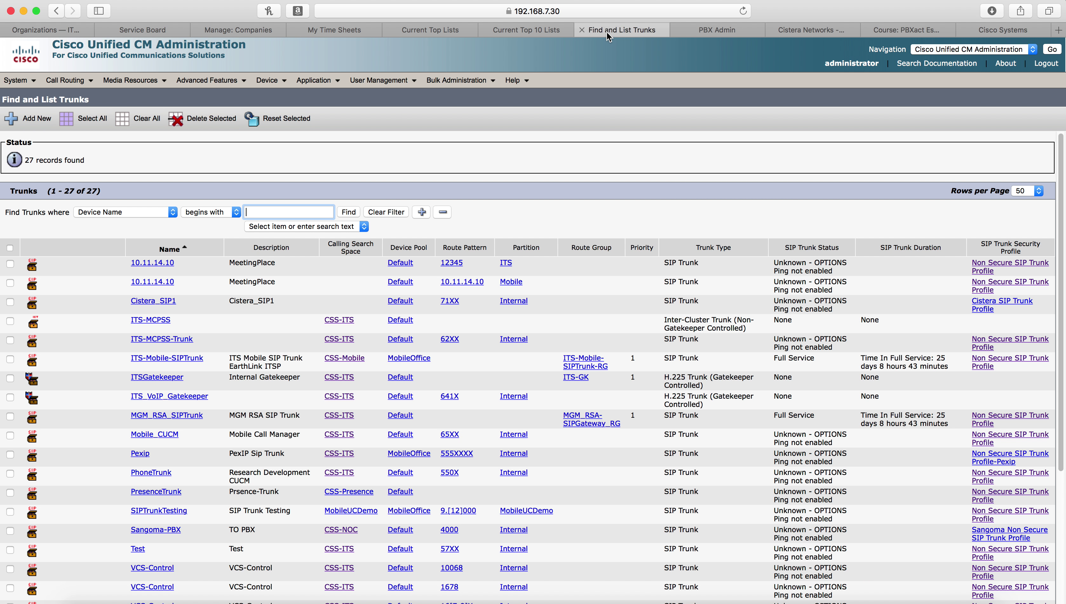
pyautogui.click(10, 531)
pyautogui.click(354, 211)
pyautogui.click(10, 531)
pyautogui.click(266, 119)
pyautogui.click(214, 350)
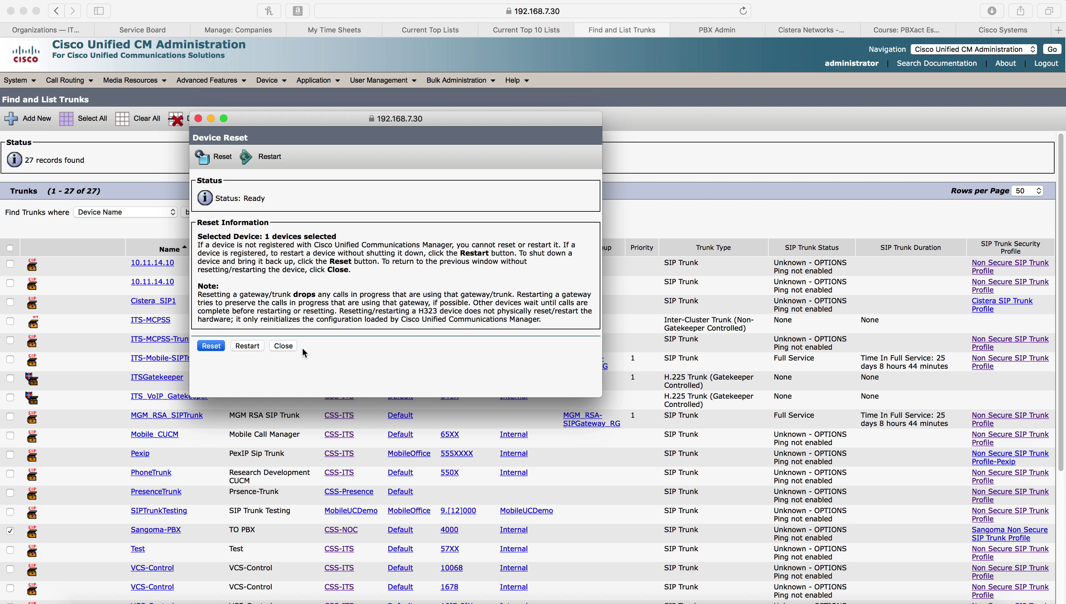
pyautogui.click(284, 346)
pyautogui.click(348, 212)
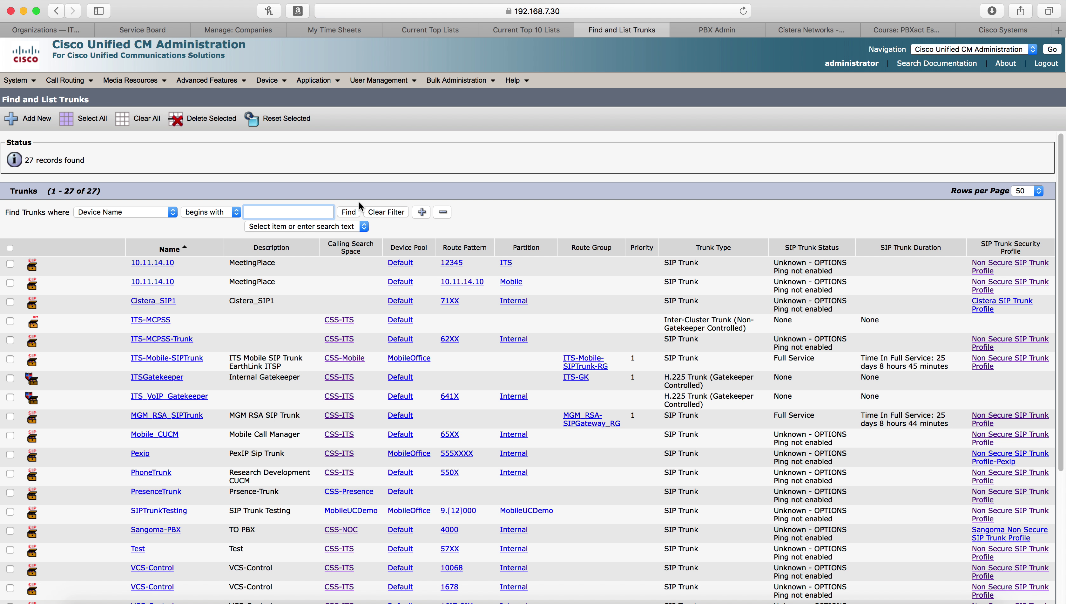
pyautogui.click(348, 212)
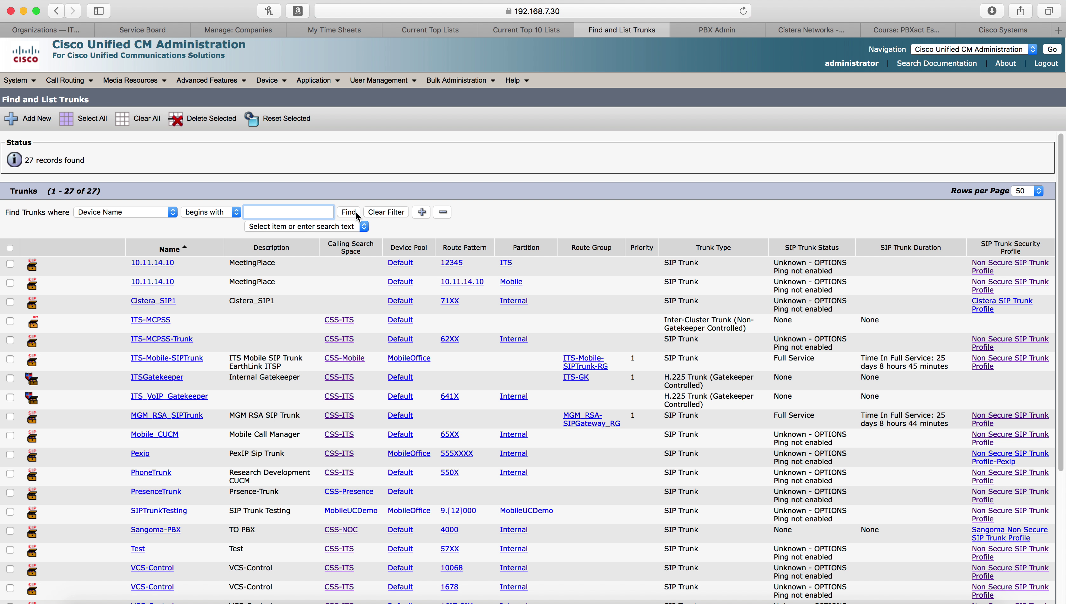
pyautogui.click(356, 211)
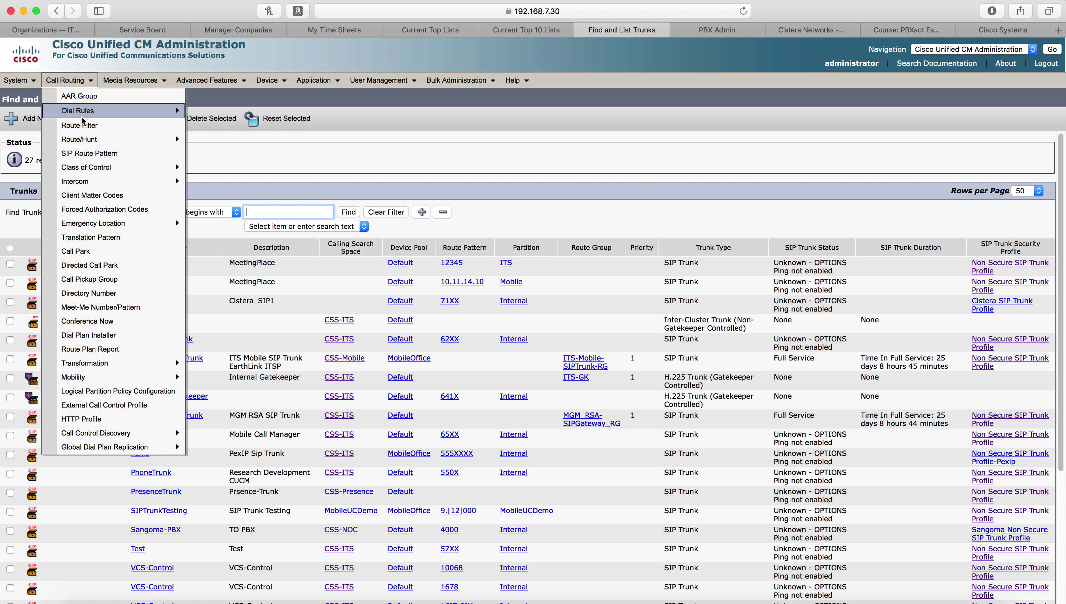
# Step: Open route pattern 4000 and make a copy of it
pyautogui.moveTo(110, 139)
pyautogui.click(245, 183)
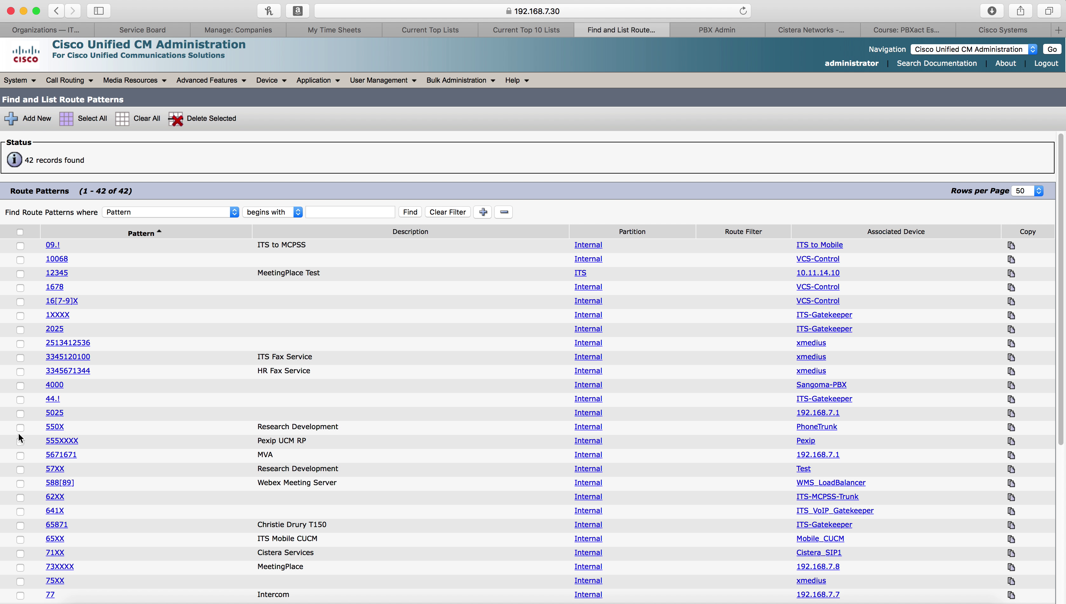
pyautogui.click(19, 386)
pyautogui.click(54, 384)
pyautogui.click(116, 123)
# Step: Change the copied pattern to 81XX, save it past the warnings, and return to PBXact
pyautogui.moveTo(196, 204); pyautogui.dragTo(166, 198)
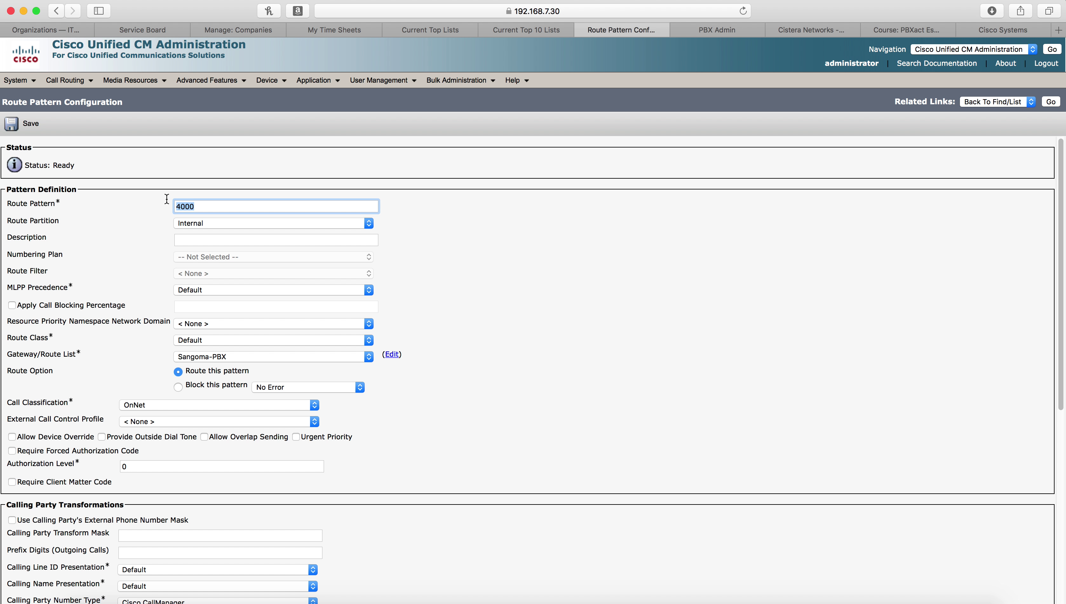
pyautogui.write('81XX')
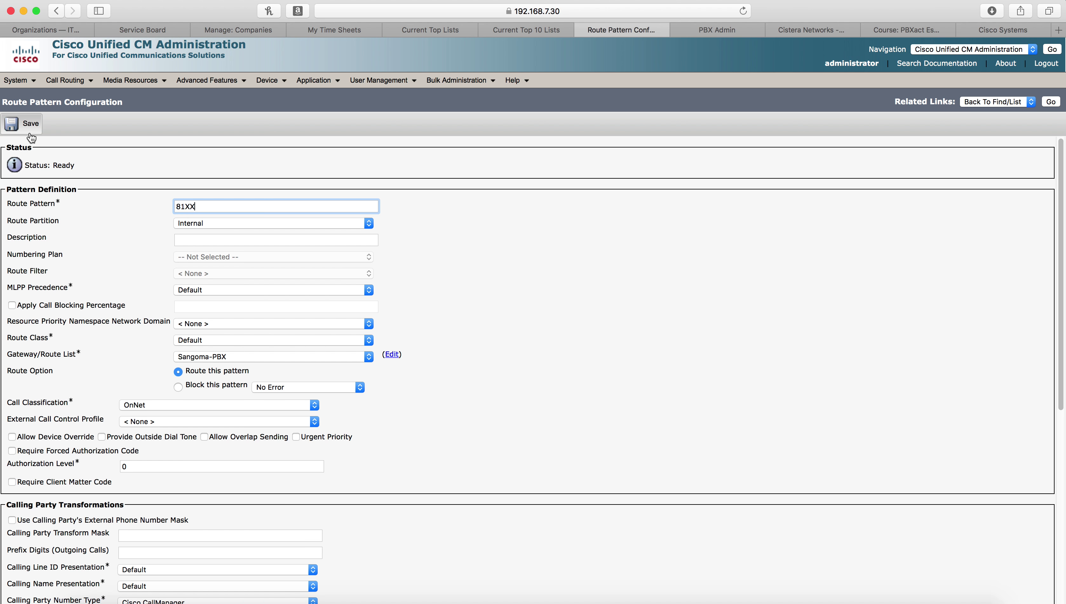
pyautogui.click(28, 125)
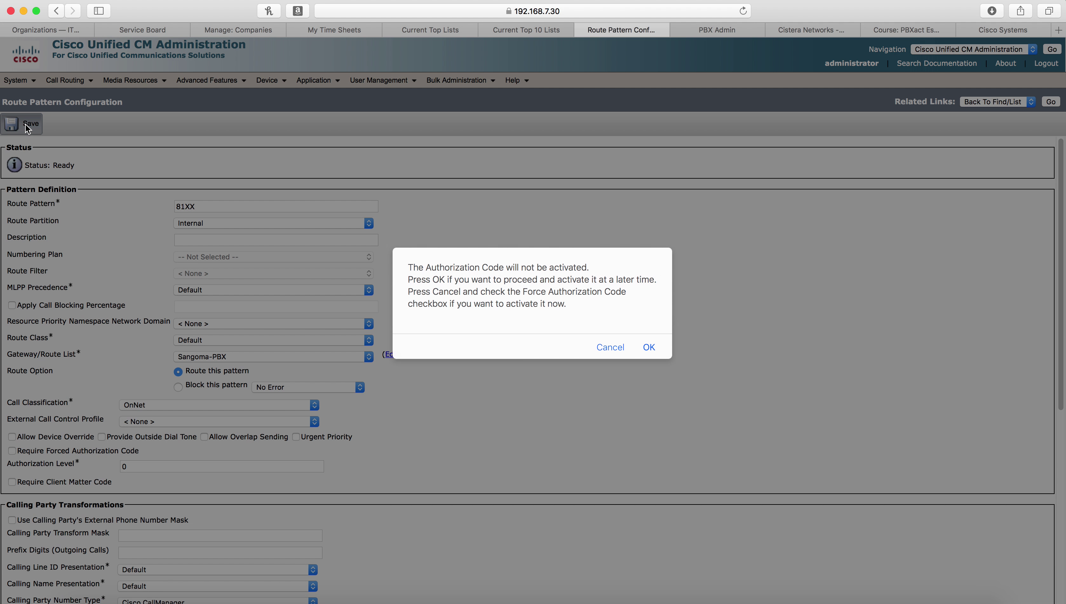
pyautogui.click(649, 348)
pyautogui.click(644, 329)
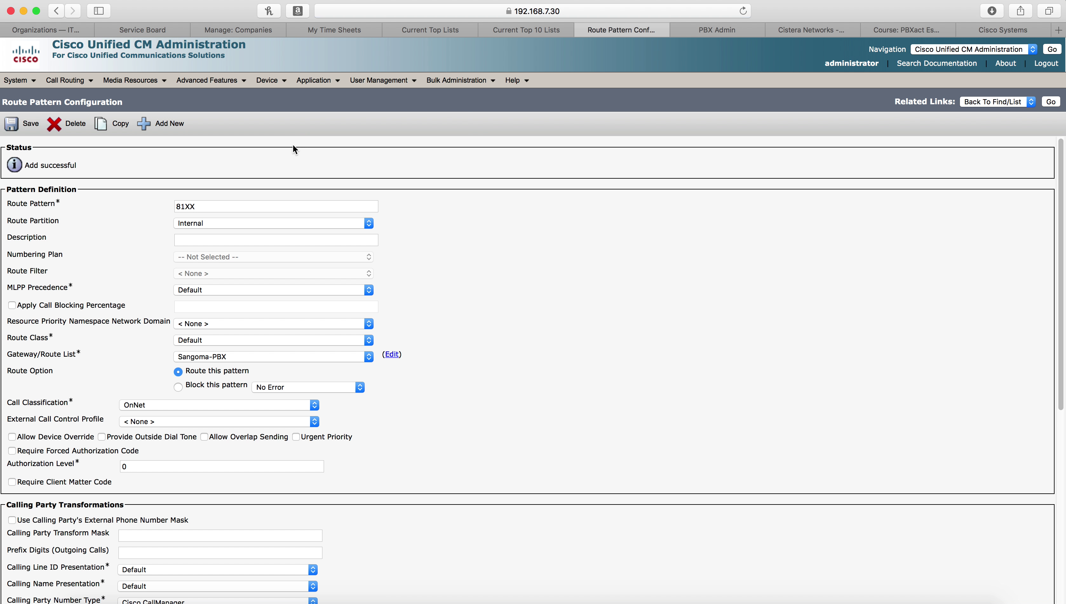
pyautogui.click(712, 26)
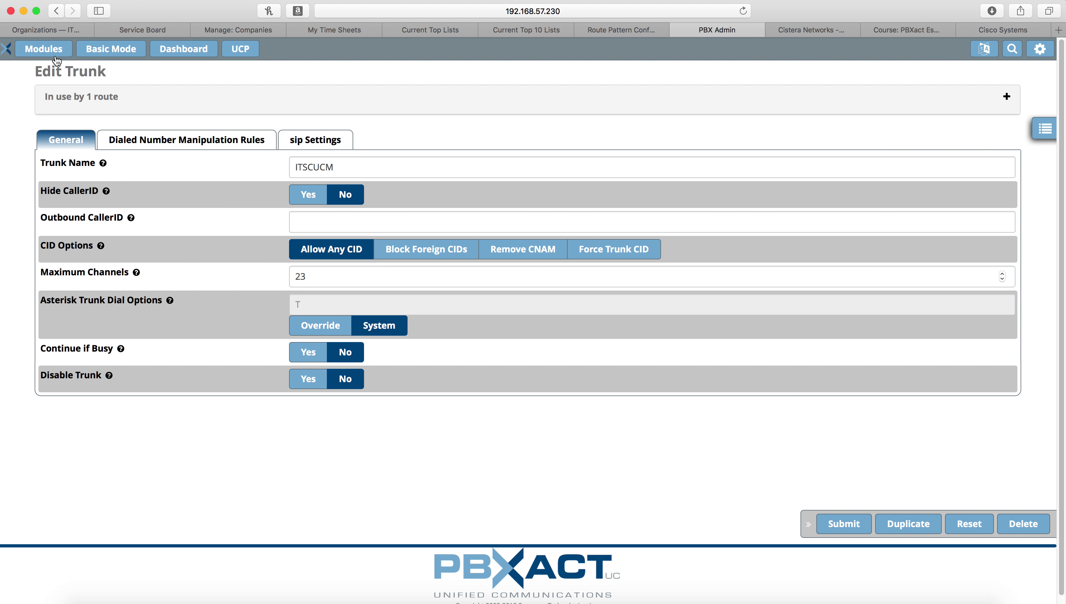
# Step: Show Asterisk Info's Chan_Sip peer list and highlight the ITSCUCM and ITSCUCM-in rows
pyautogui.click(46, 50)
pyautogui.click(564, 188)
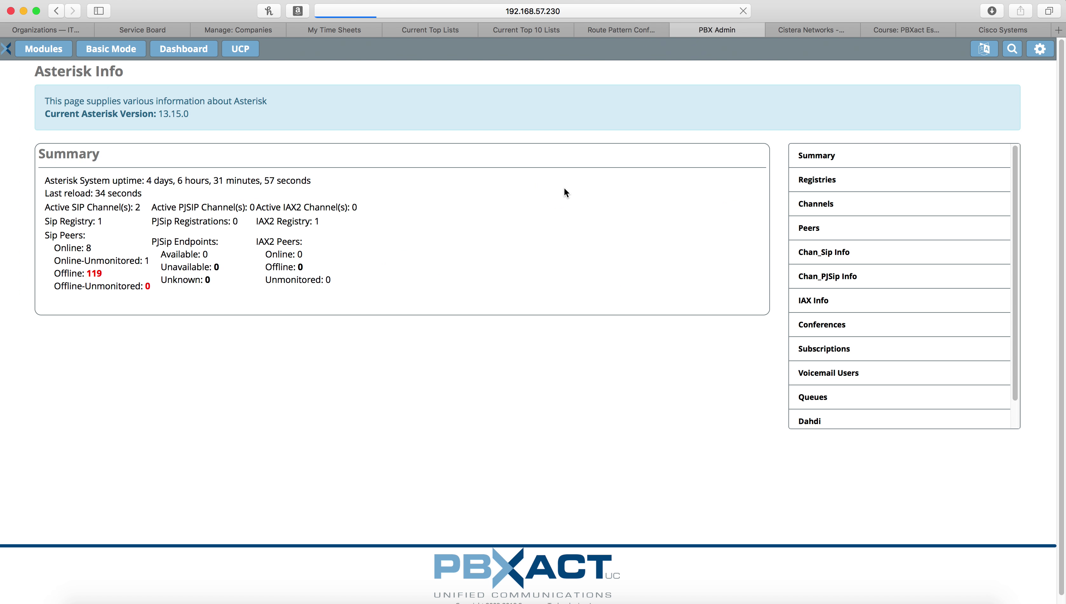
pyautogui.click(865, 253)
pyautogui.scroll(-20, 606, 363)
pyautogui.scroll(-5, 605, 366)
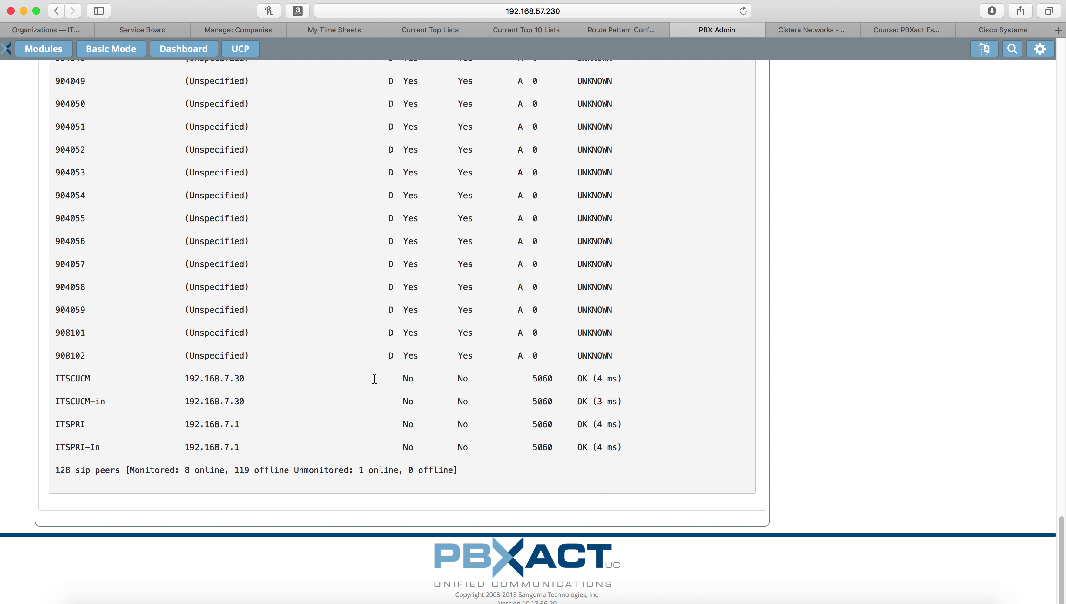
pyautogui.moveTo(56, 382); pyautogui.dragTo(638, 400)
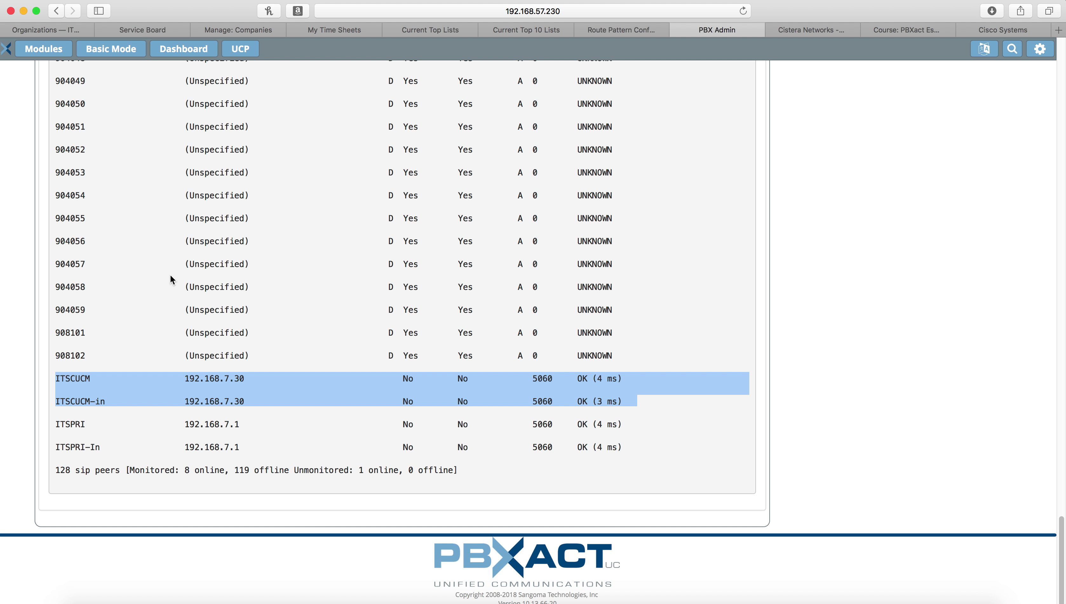
pyautogui.click(250, 398)
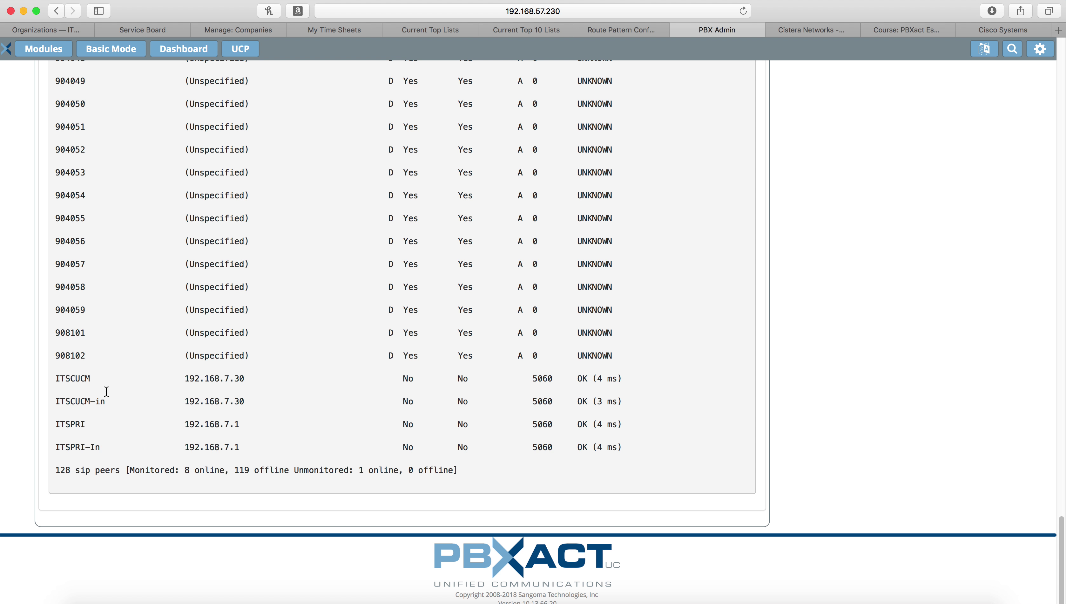
pyautogui.moveTo(54, 378); pyautogui.dragTo(676, 404)
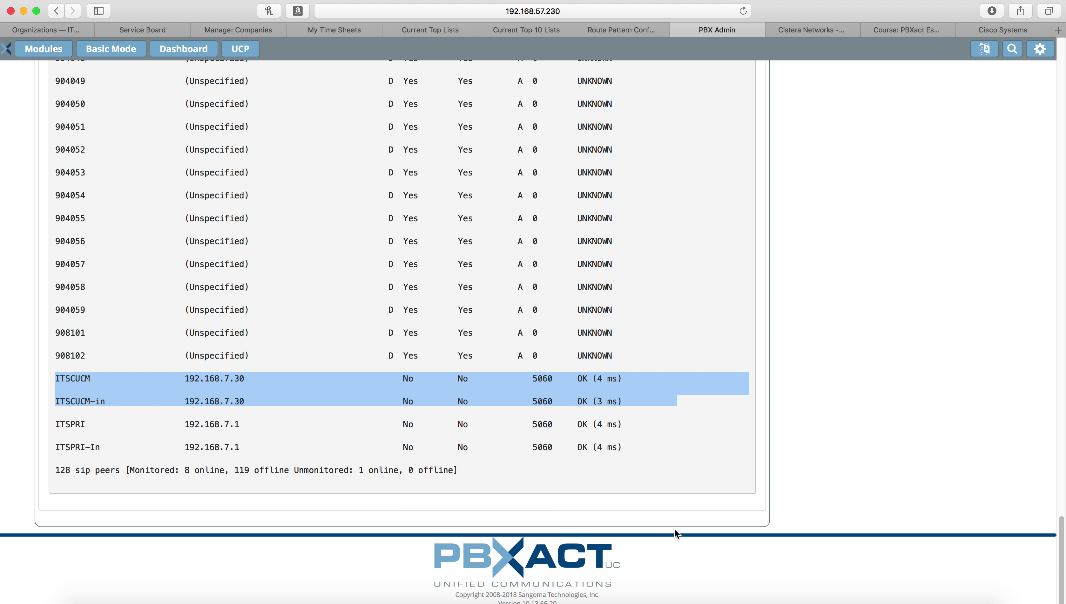
# Step: Call 5016 from the Zulu softphone, then answer and hang up on the Cisco IP Communicator
pyautogui.click(760, 592)
pyautogui.click(691, 589)
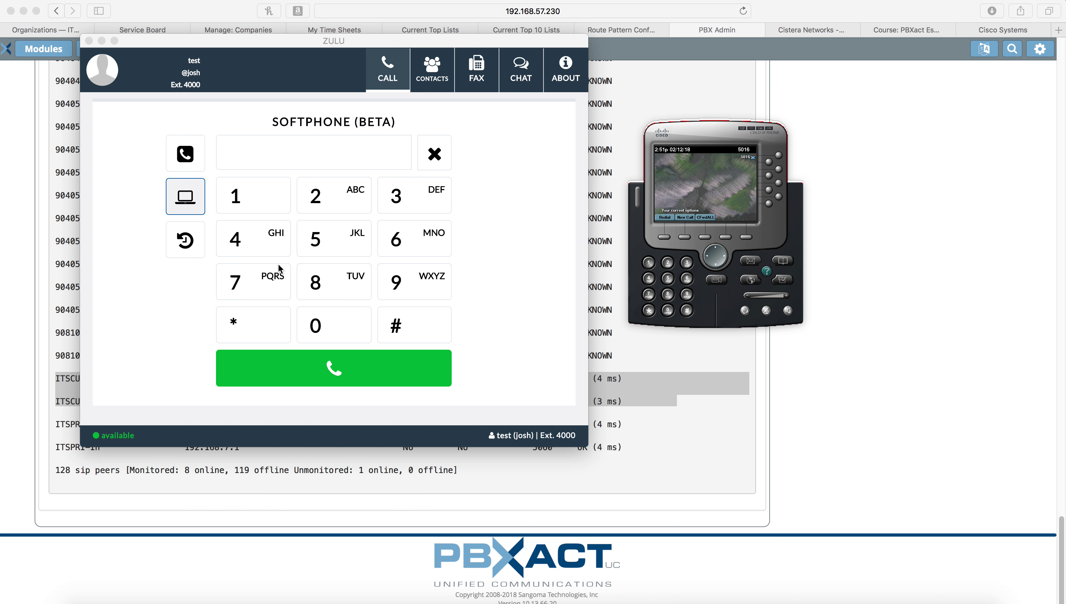
pyautogui.click(331, 243)
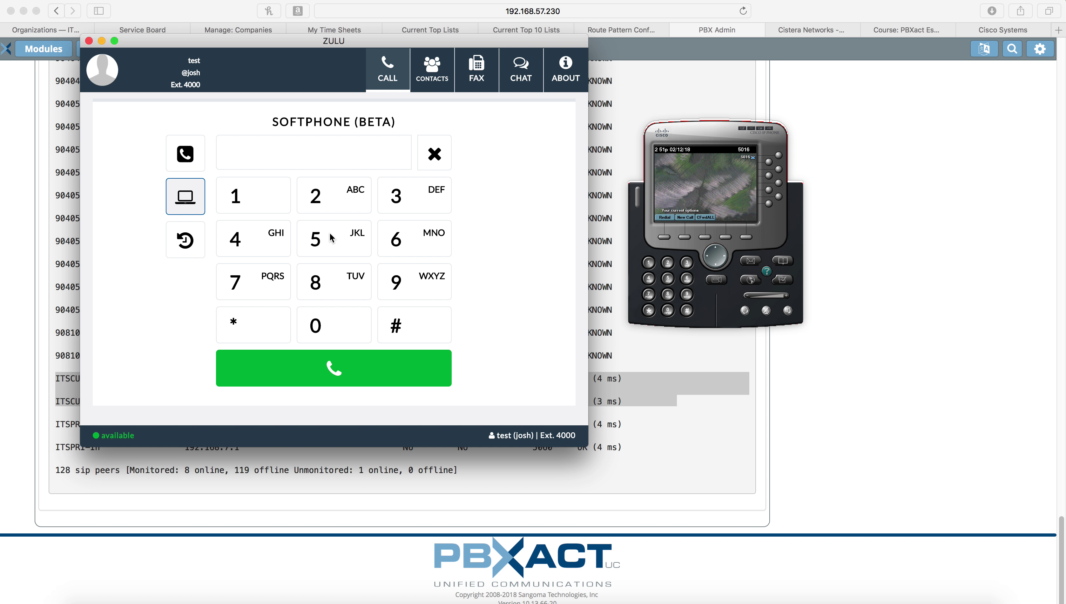
pyautogui.click(322, 256)
pyautogui.click(317, 322)
pyautogui.click(249, 196)
pyautogui.click(393, 245)
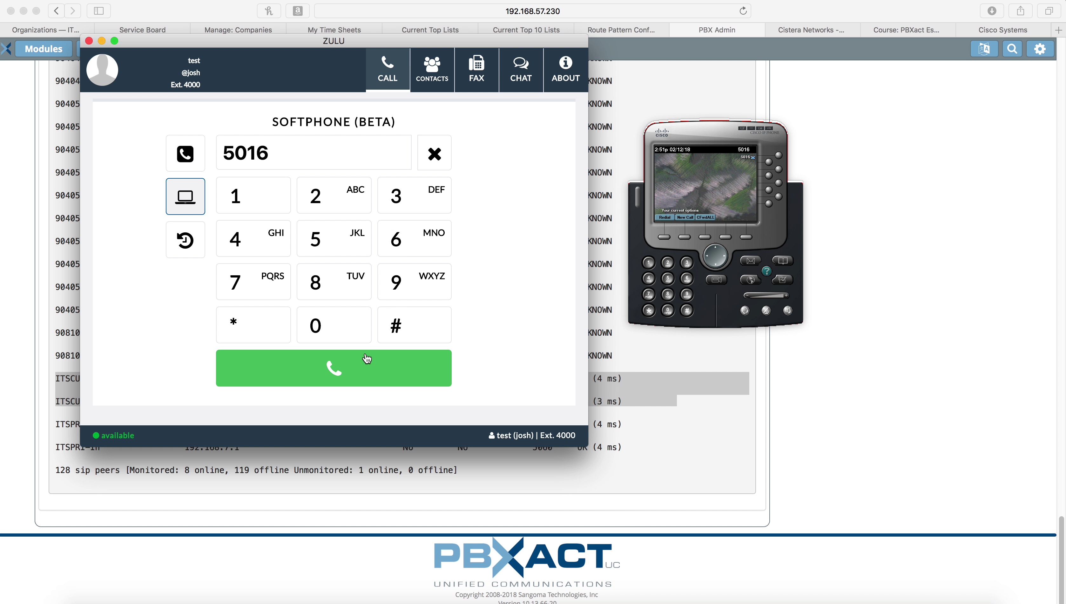
pyautogui.click(352, 374)
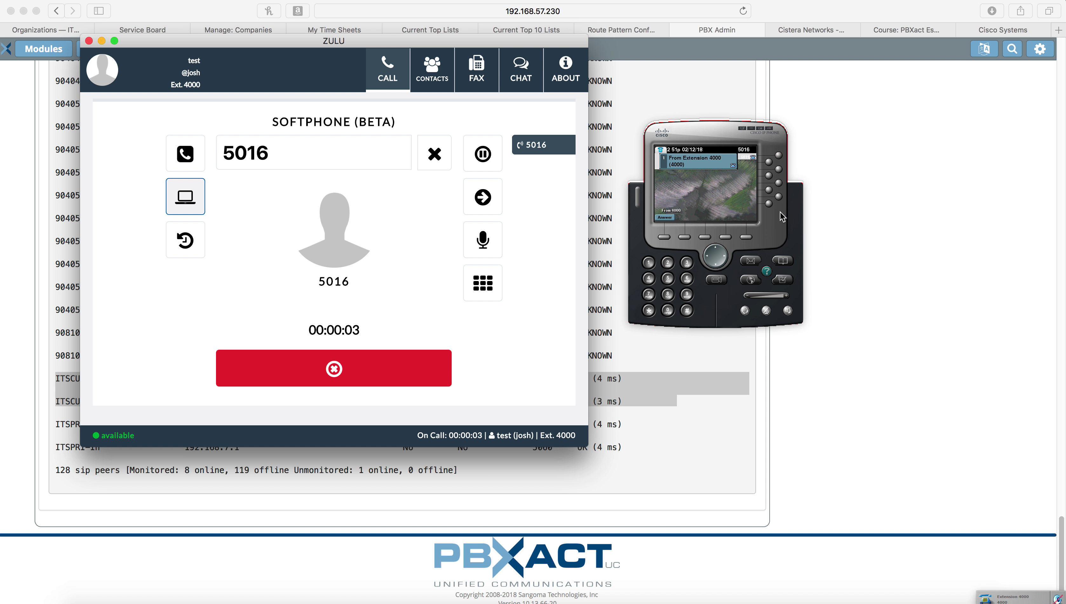
pyautogui.click(787, 310)
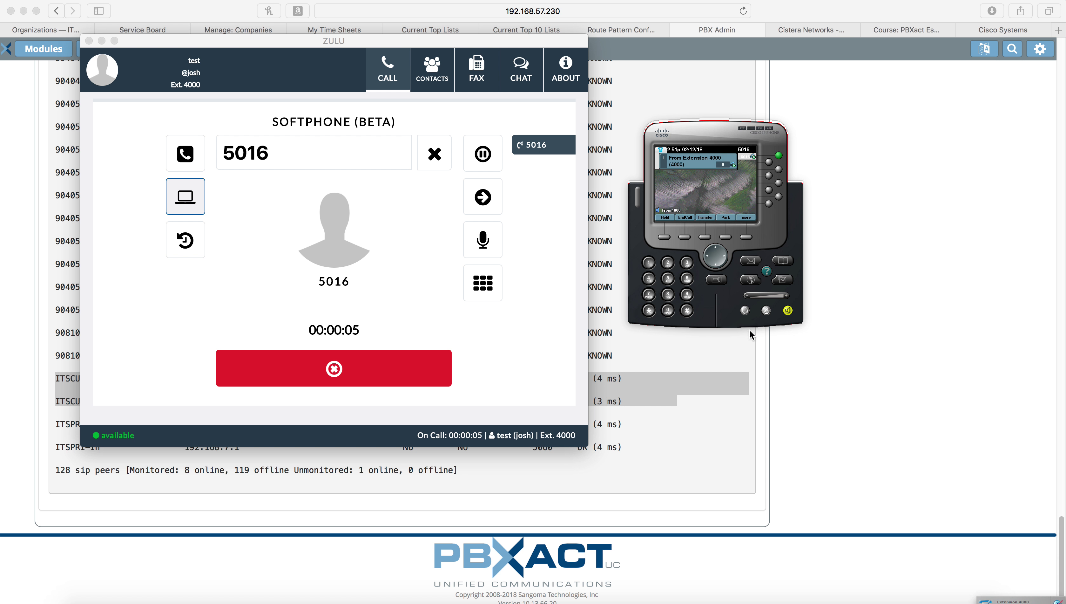
pyautogui.click(788, 311)
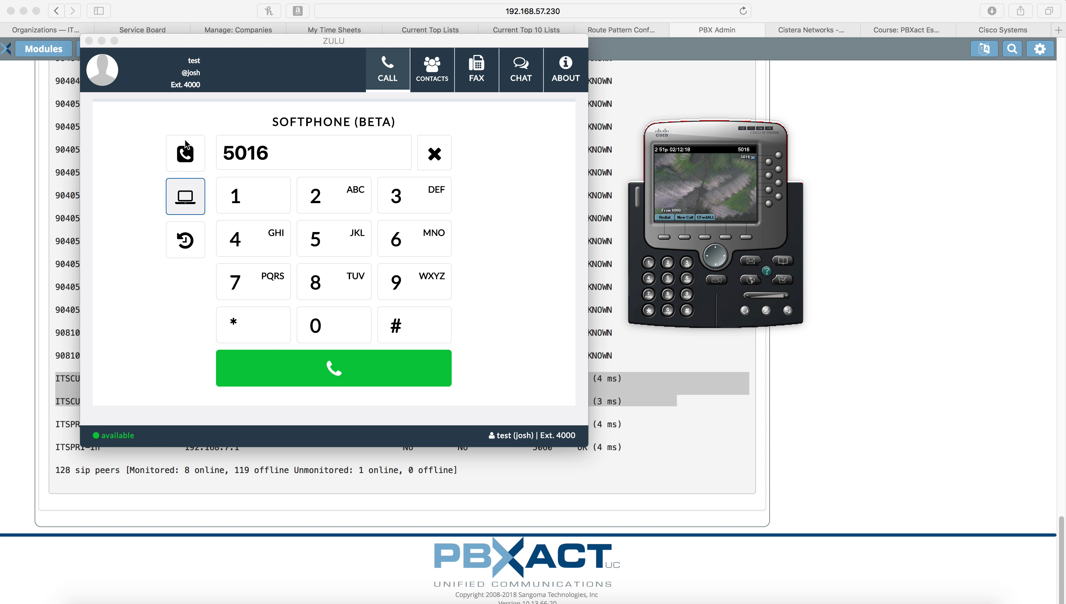
# Step: Clear Zulu's dial entry, call 4000 from the Cisco phone, then answer and end it in Zulu
pyautogui.click(278, 151)
pyautogui.doubleClick(278, 151)
pyautogui.press('BackSpace')
pyautogui.click(756, 240)
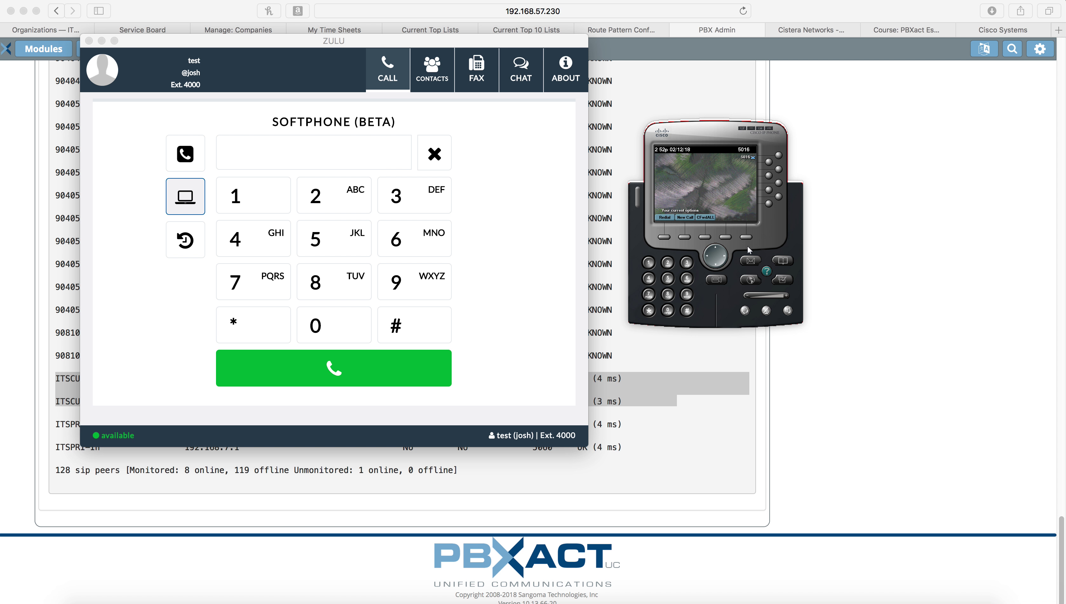
pyautogui.click(648, 279)
pyautogui.click(668, 311)
pyautogui.doubleClick(669, 312)
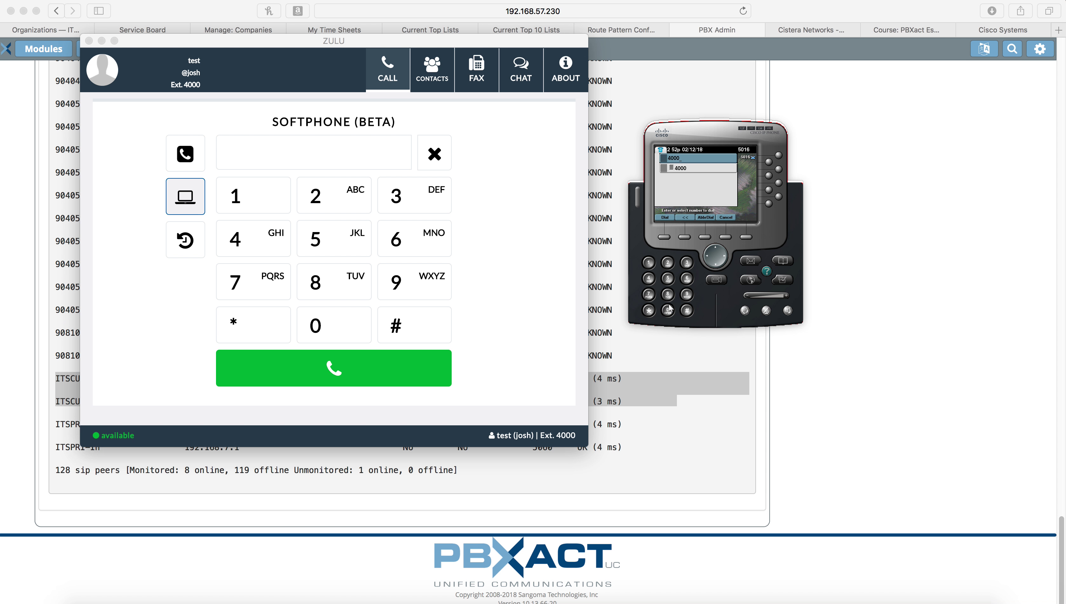
pyautogui.click(666, 237)
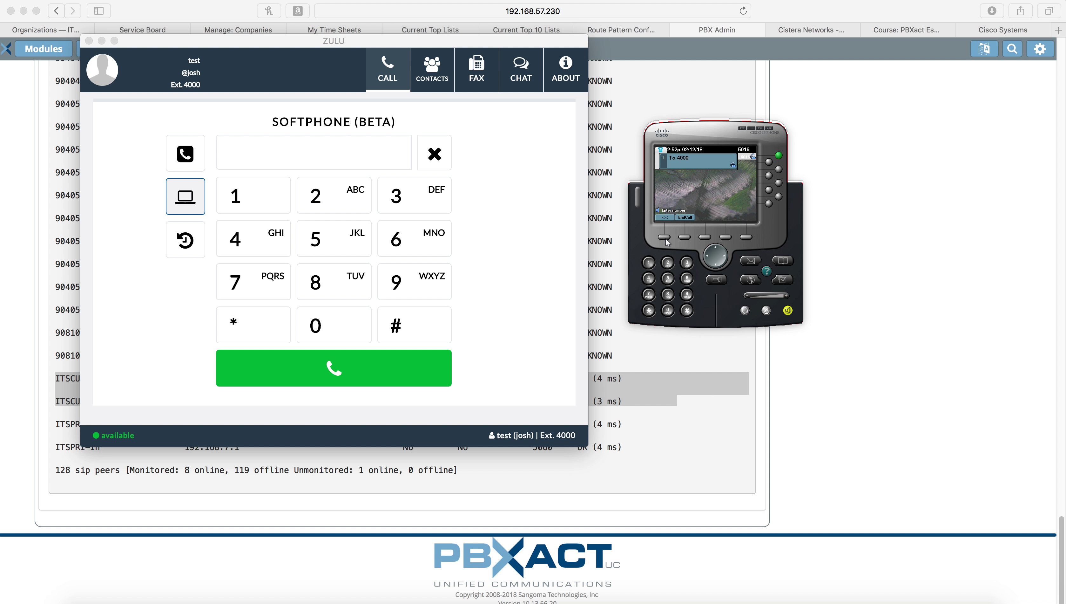
pyautogui.click(266, 368)
pyautogui.click(266, 368)
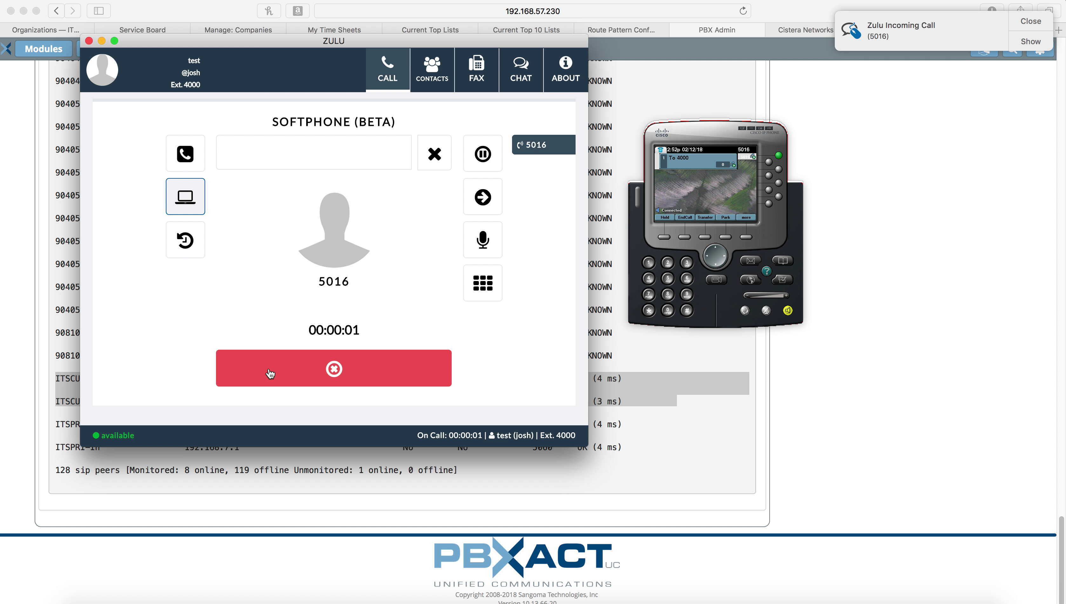
pyautogui.click(406, 382)
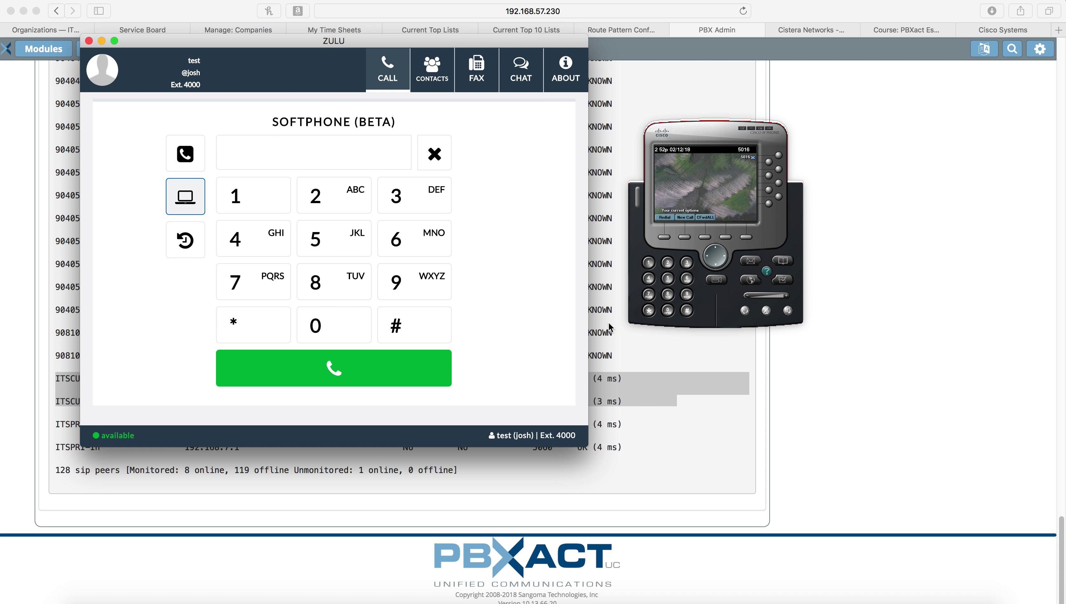